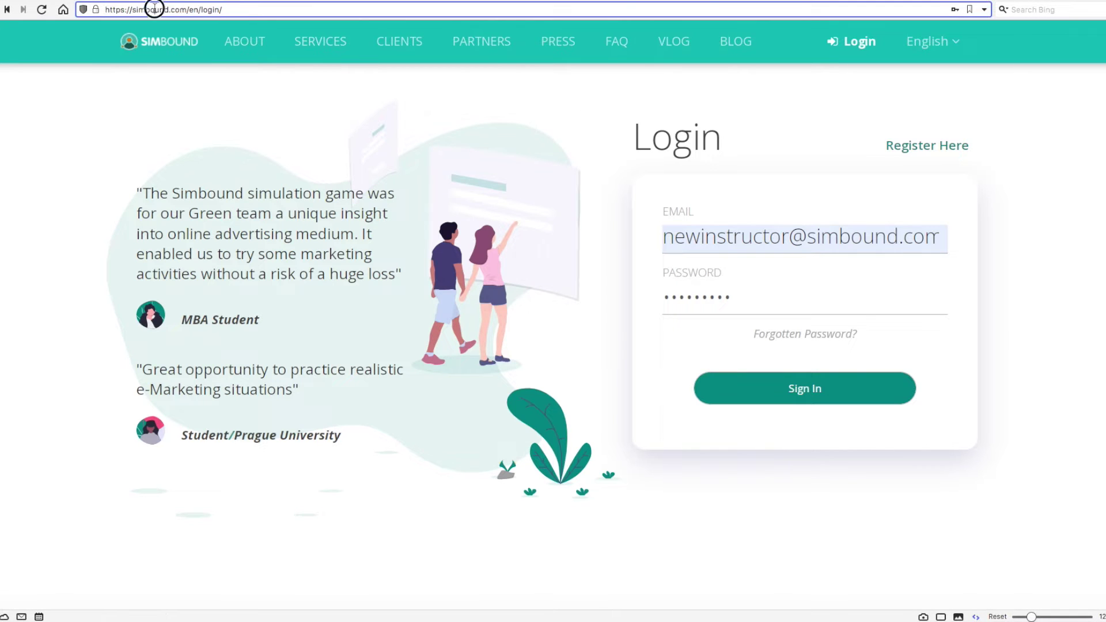
Sign in to the instructor account, view the Profile page, then go to Resources.
drag(183, 9, 78, 10)
click(597, 135)
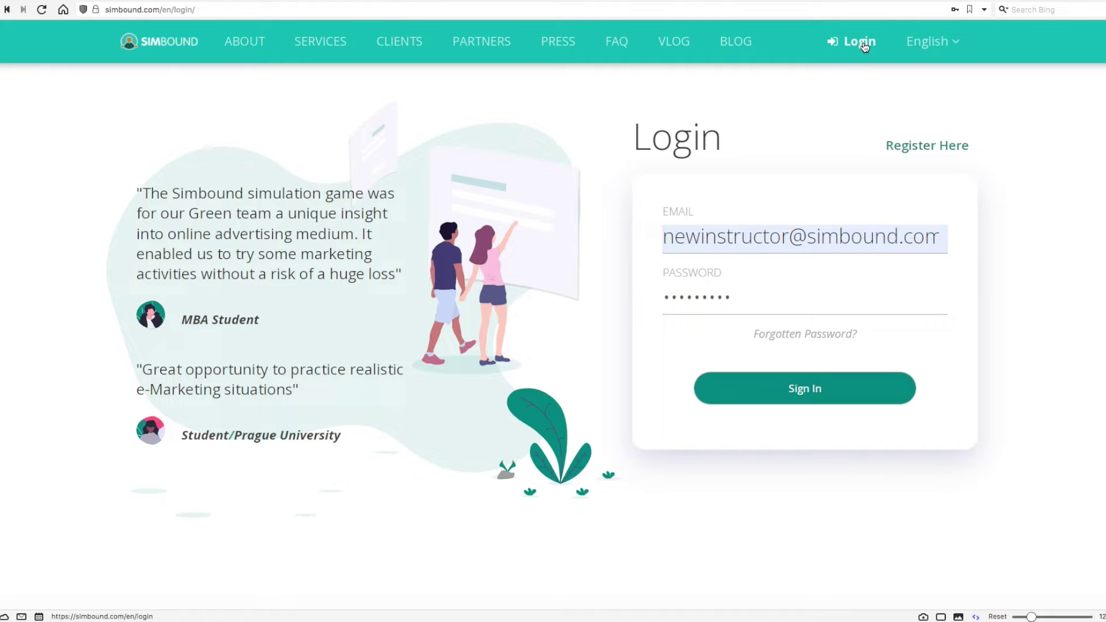
click(823, 236)
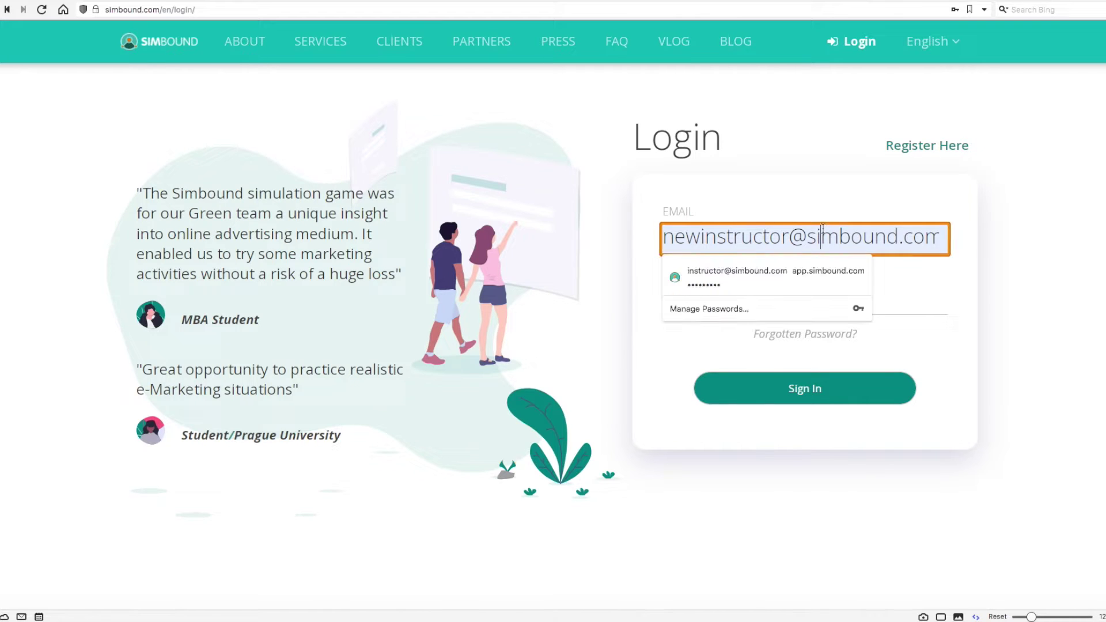
click(933, 291)
click(1047, 285)
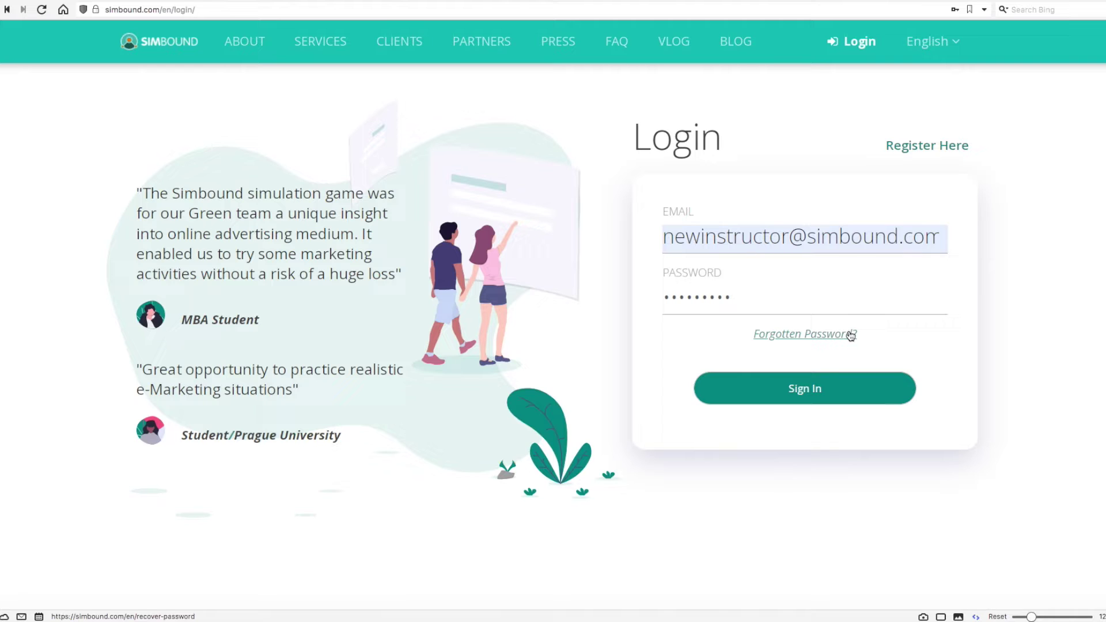
click(810, 385)
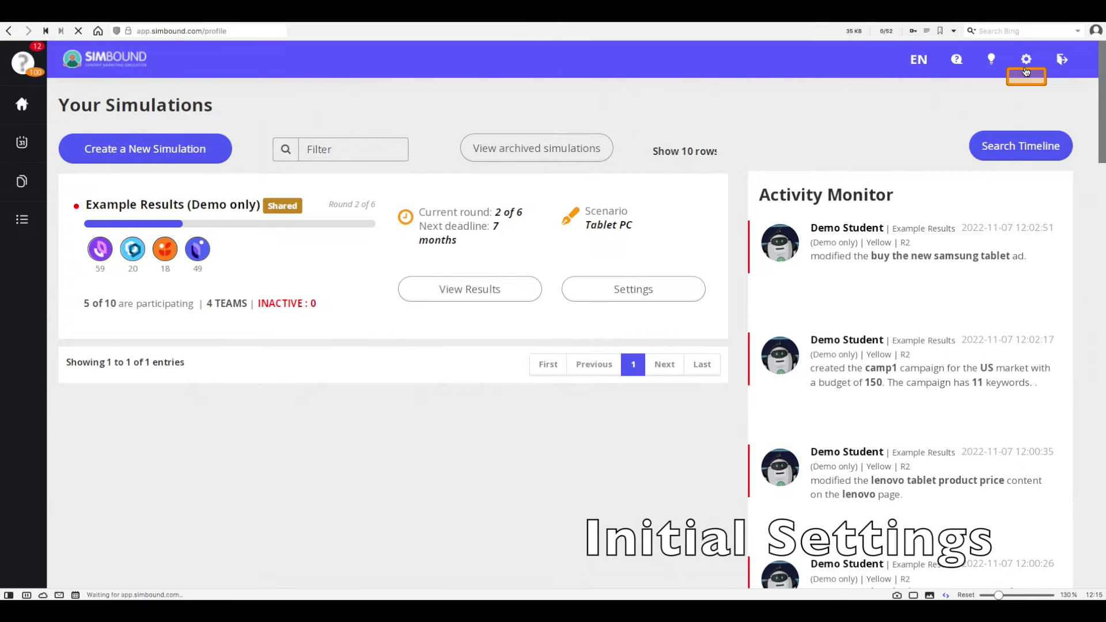
click(1025, 60)
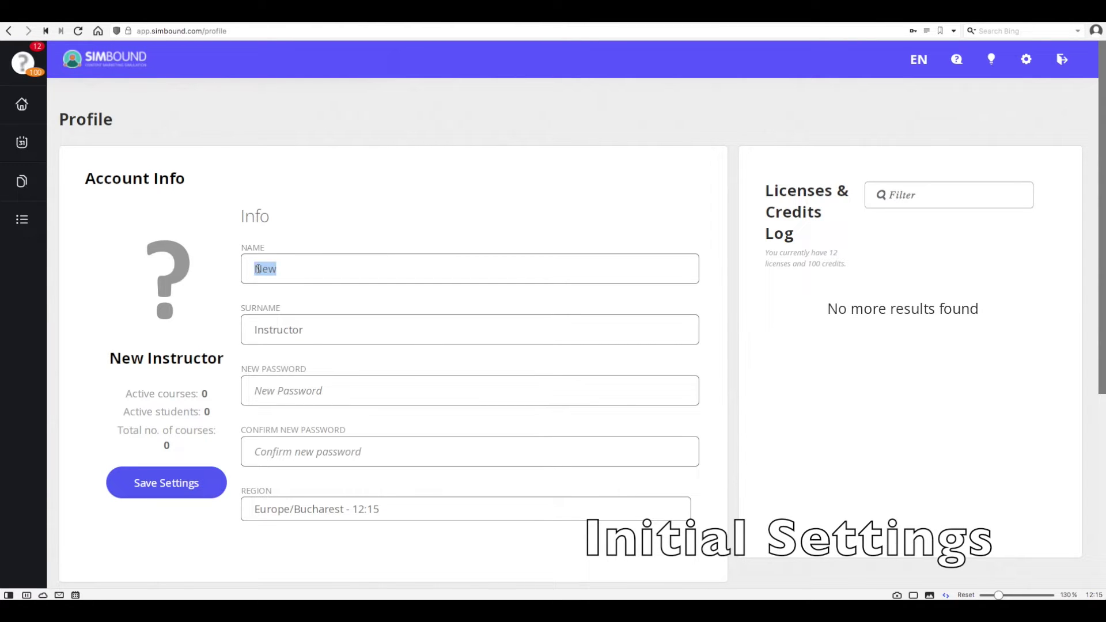
click(23, 181)
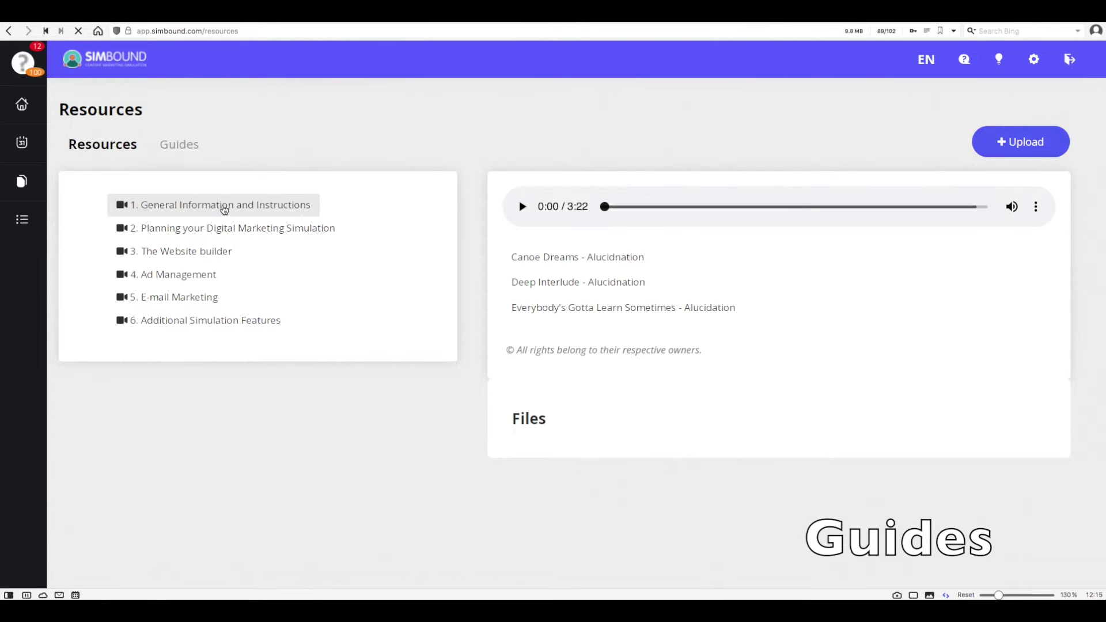
Preview the general information, planning and website builder tutorial videos.
click(224, 207)
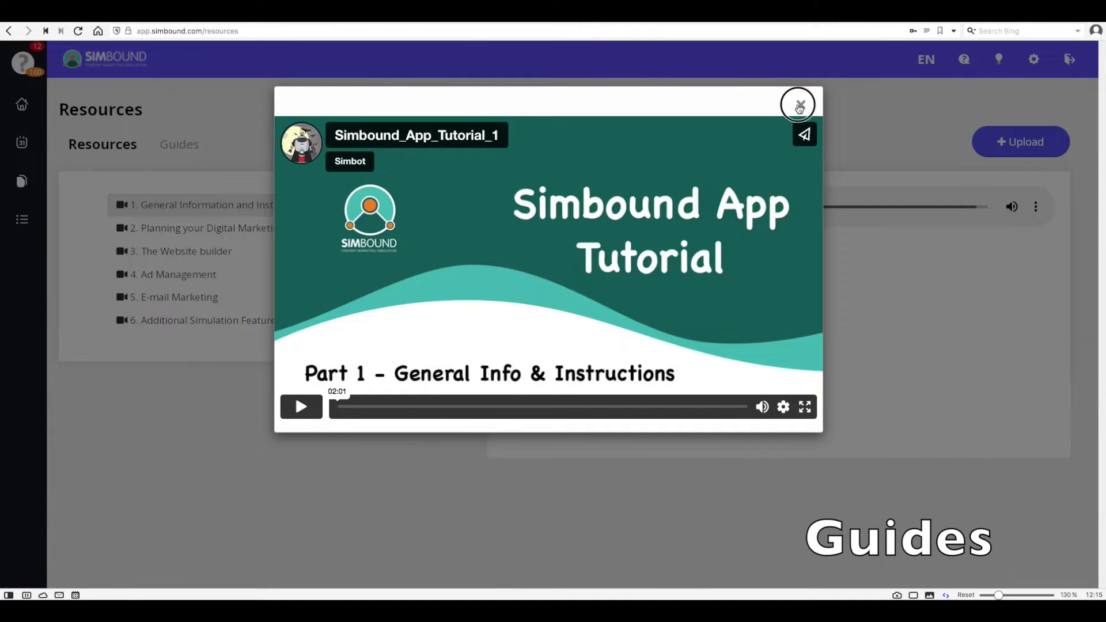
click(800, 105)
click(203, 234)
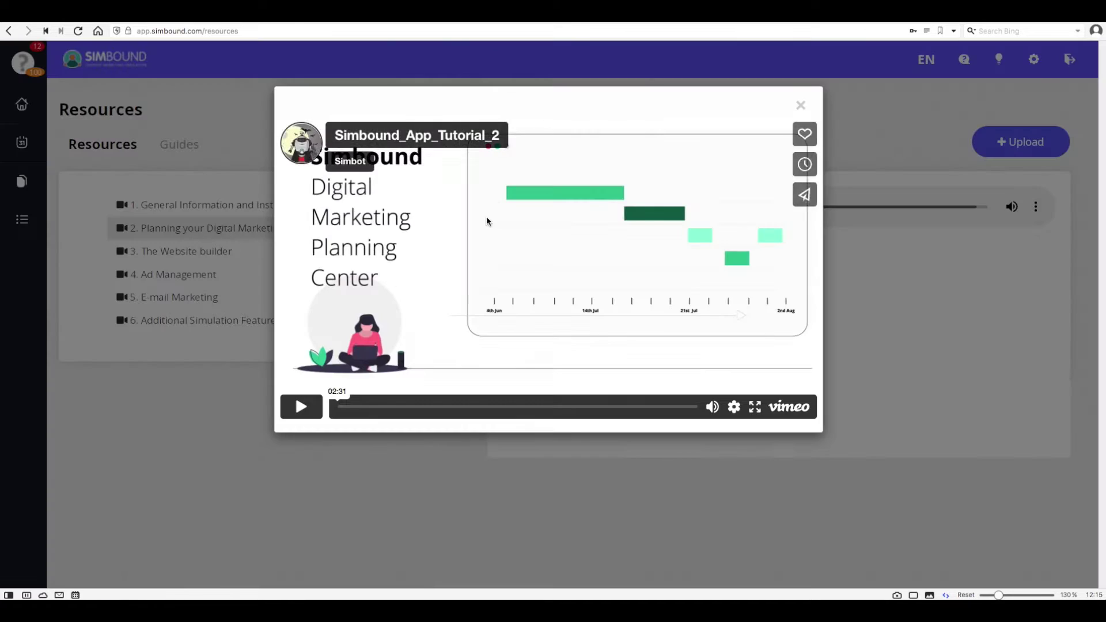
click(801, 107)
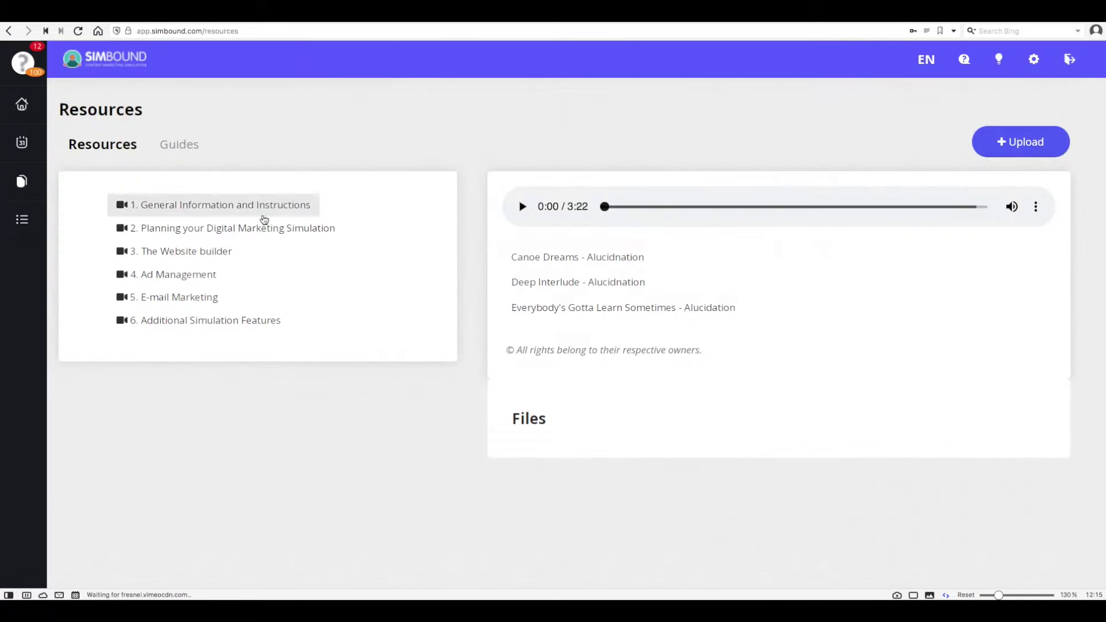
click(208, 250)
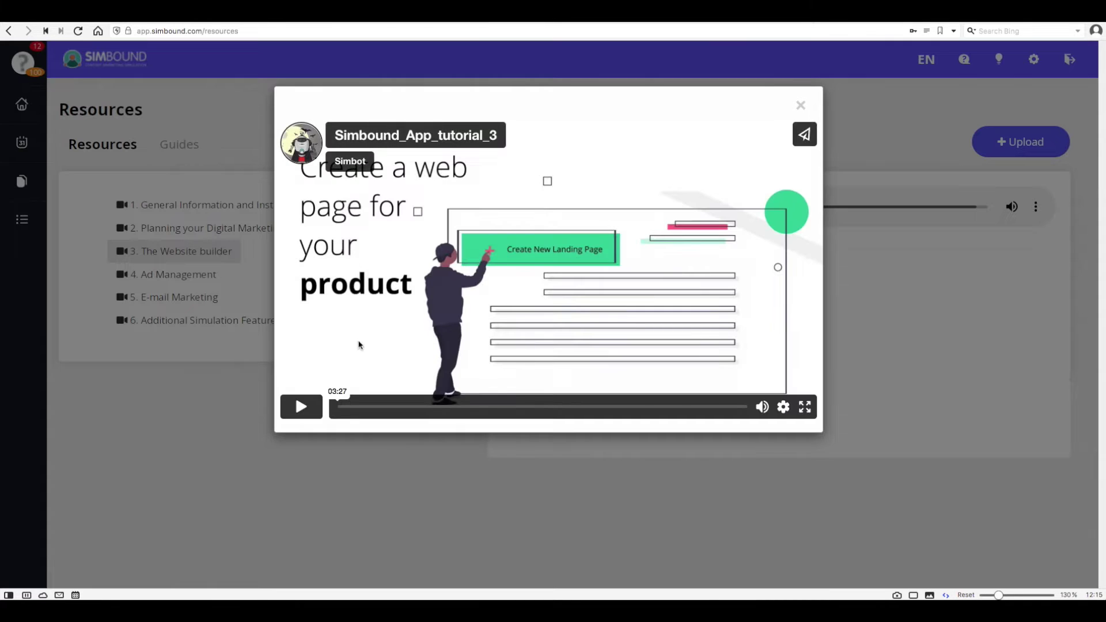
click(800, 105)
In the written guides, read About Simbound and Course Setup down to 3.1 Course Management.
click(185, 146)
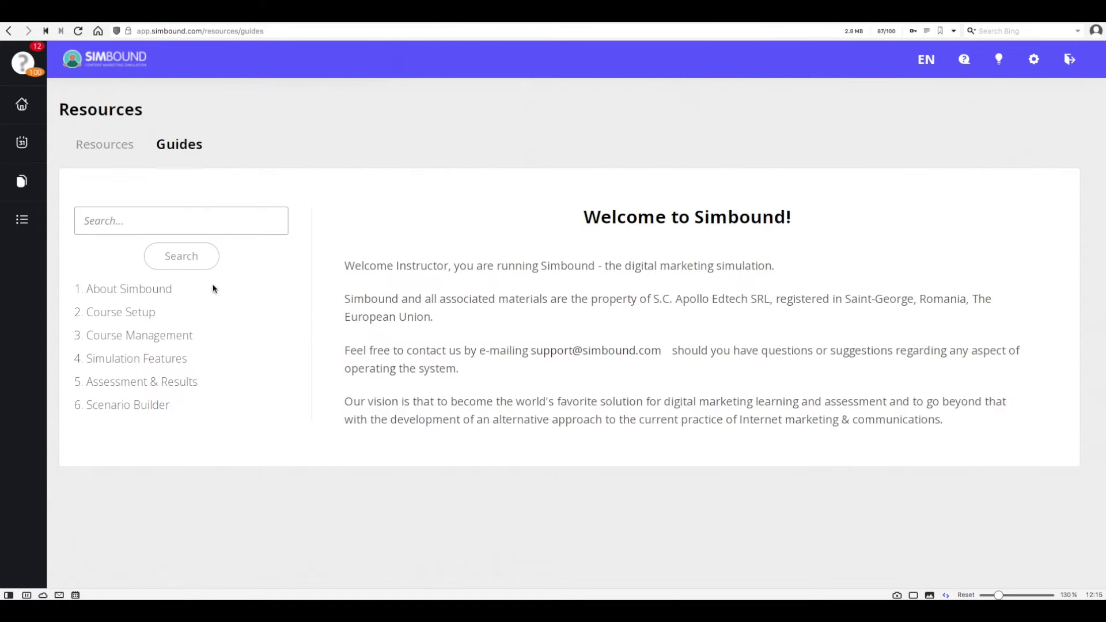
click(151, 289)
scroll(367, 385, down, 2)
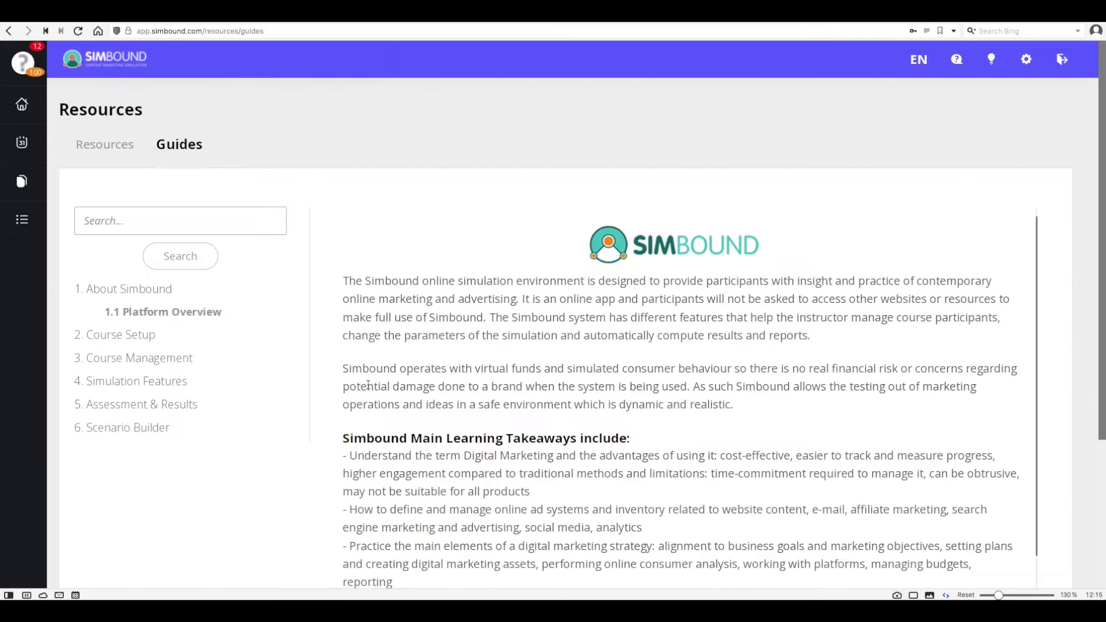
scroll(367, 384, down, 5)
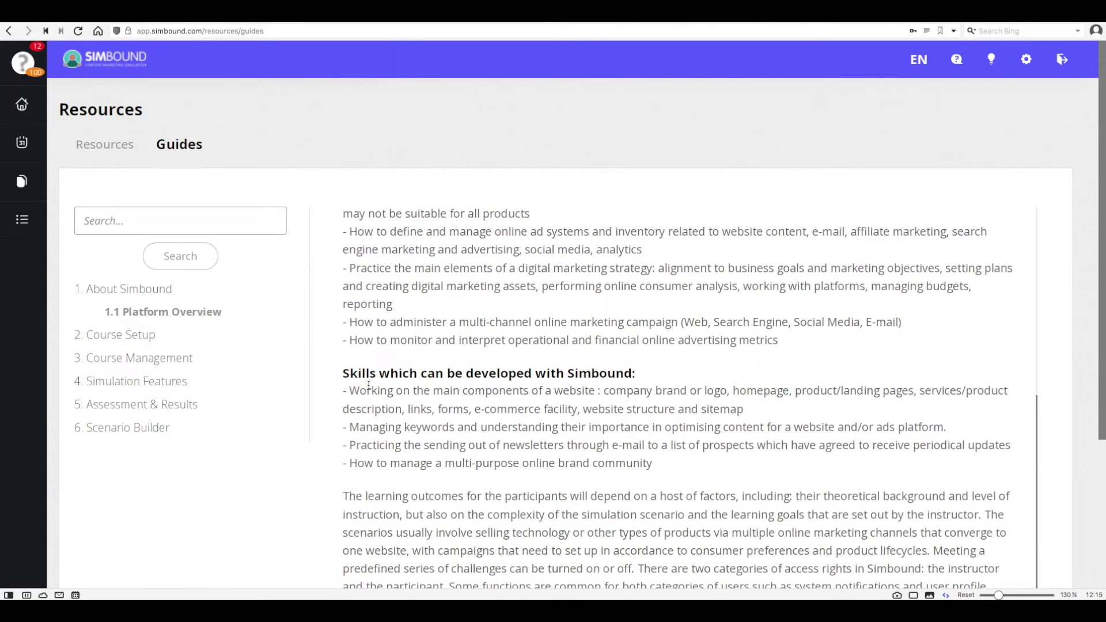
click(140, 336)
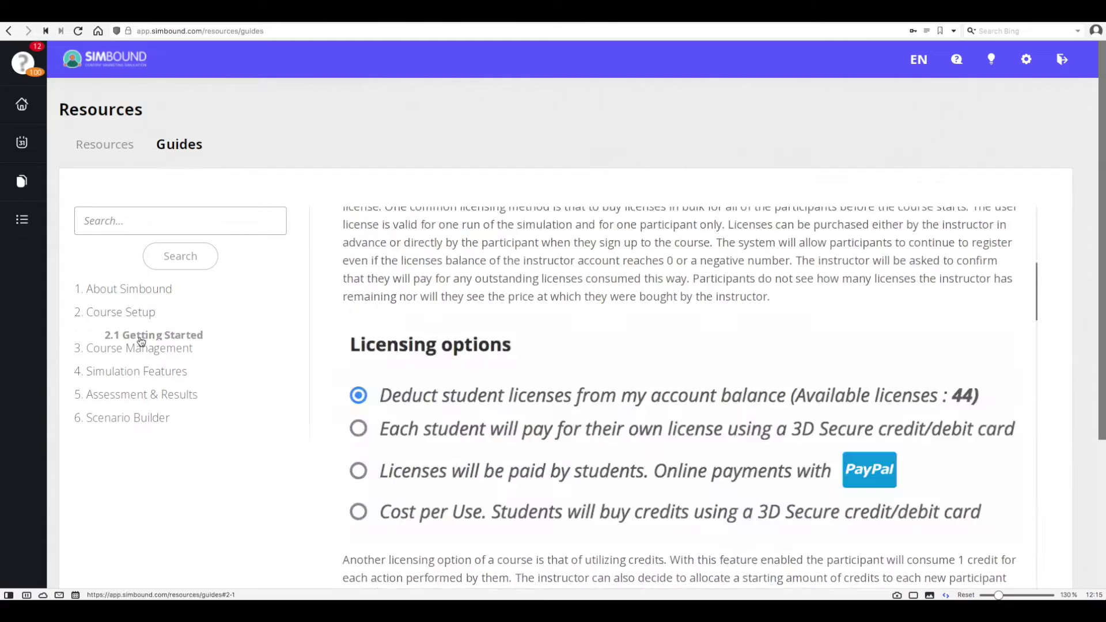
scroll(438, 385, down, 3)
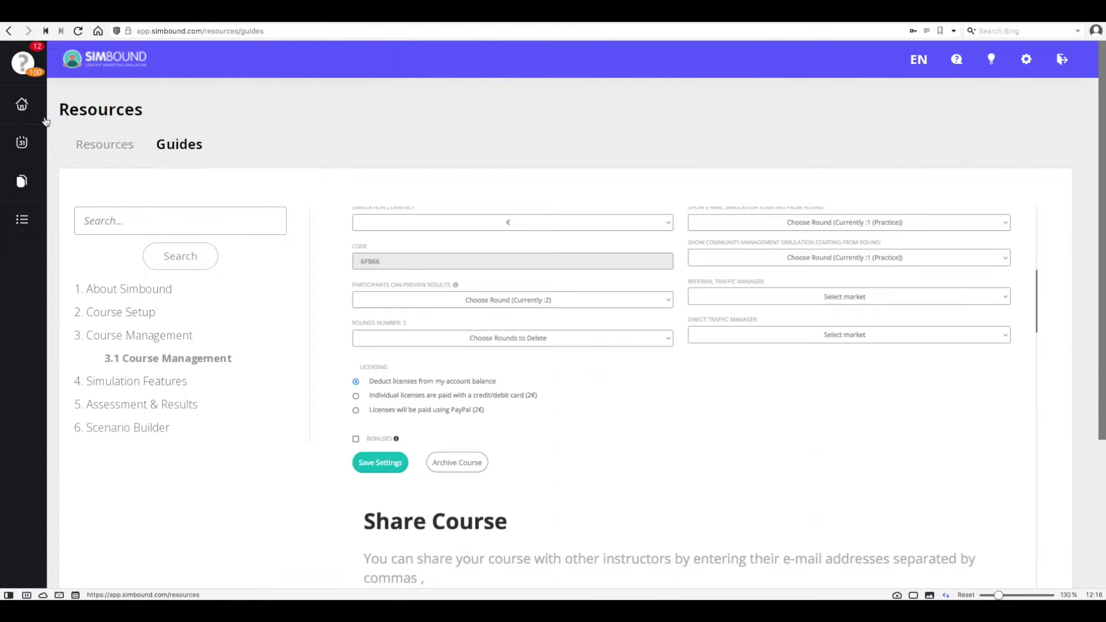
Back on Your Simulations, read help Steps 1 and 2 on setting up and managing simulations.
click(21, 103)
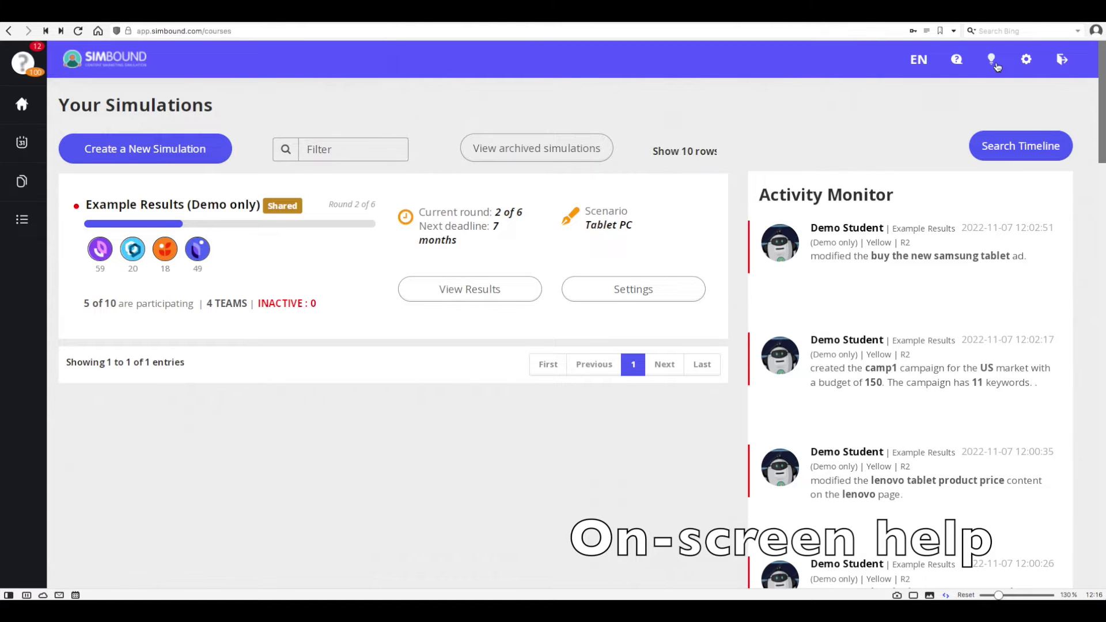
click(992, 59)
click(996, 150)
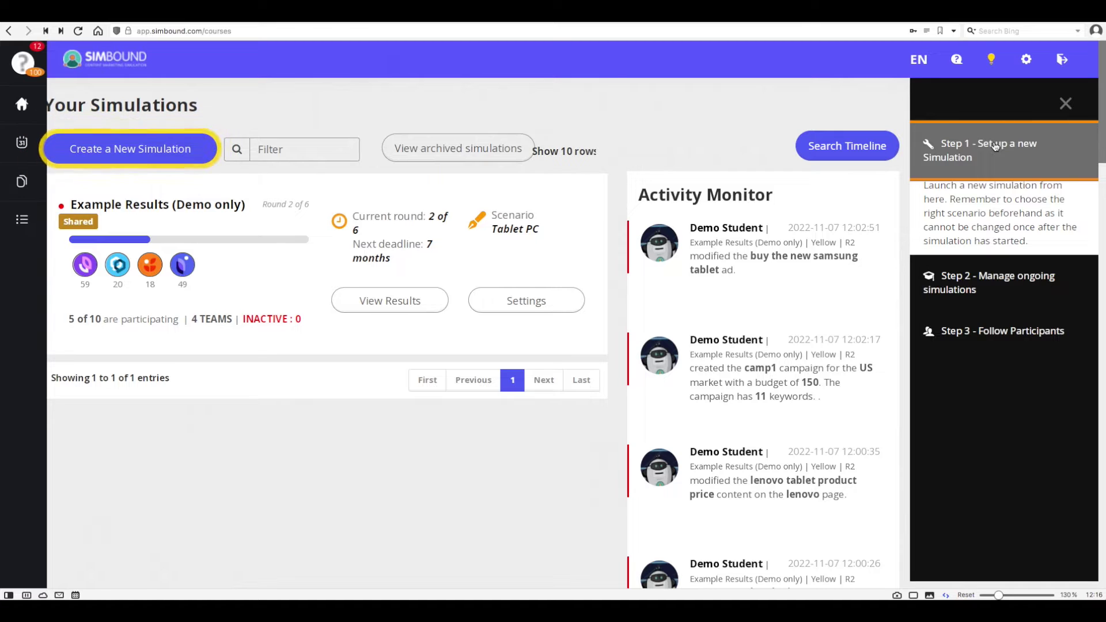
click(996, 160)
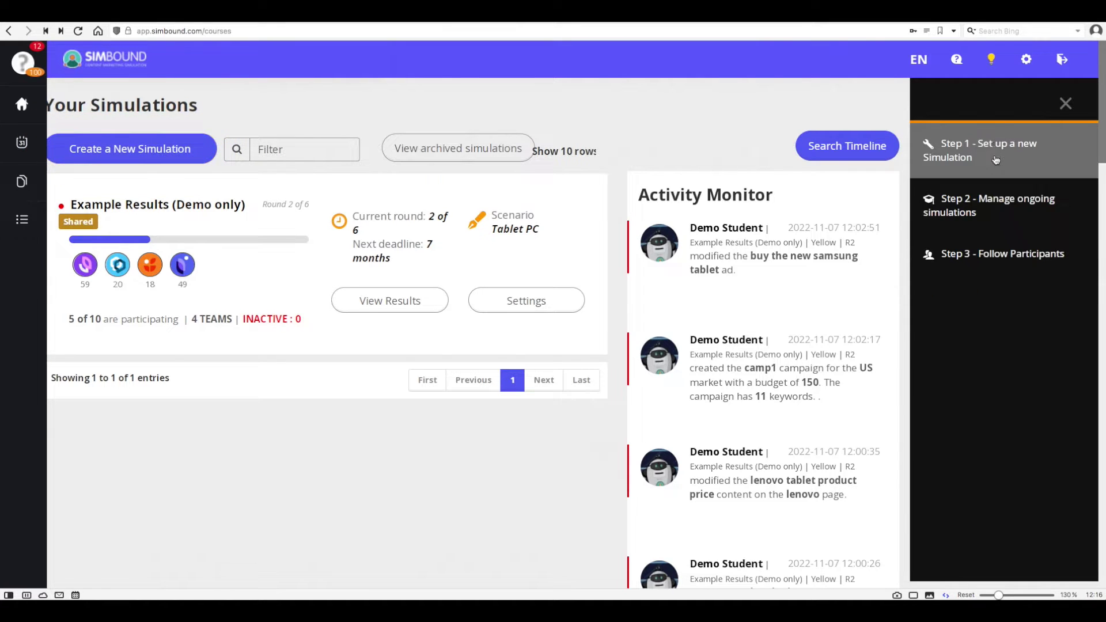
click(998, 206)
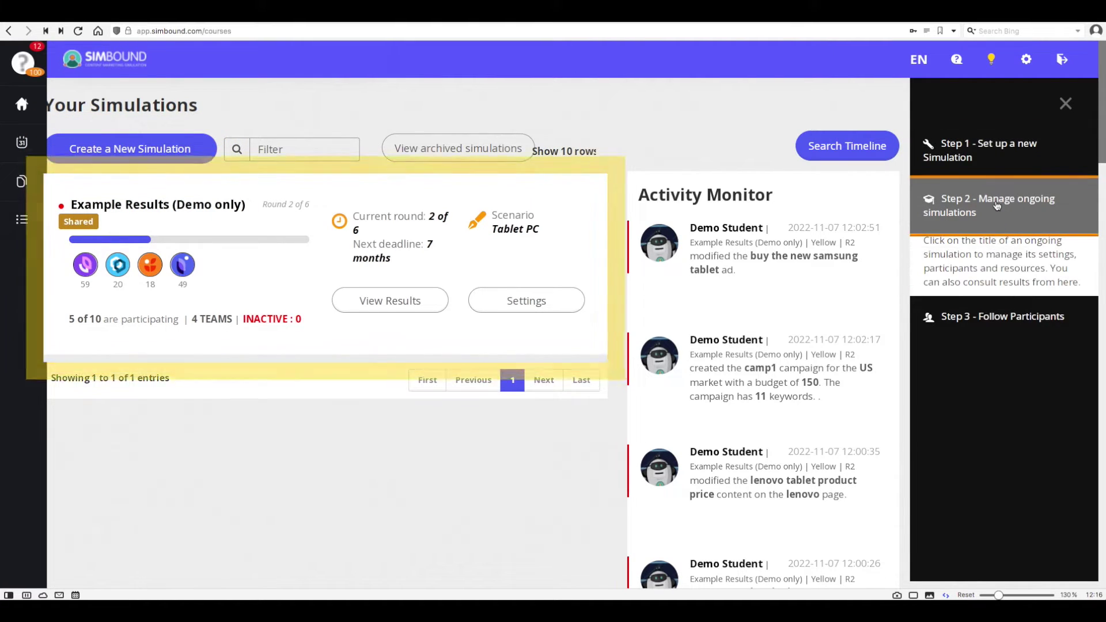
click(998, 206)
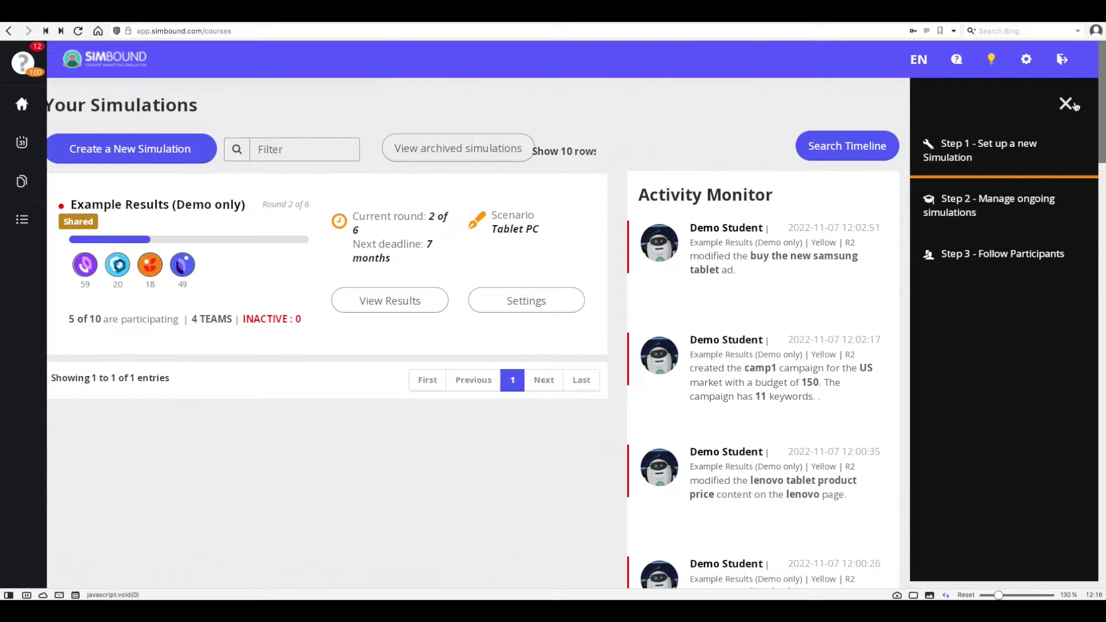
click(1067, 104)
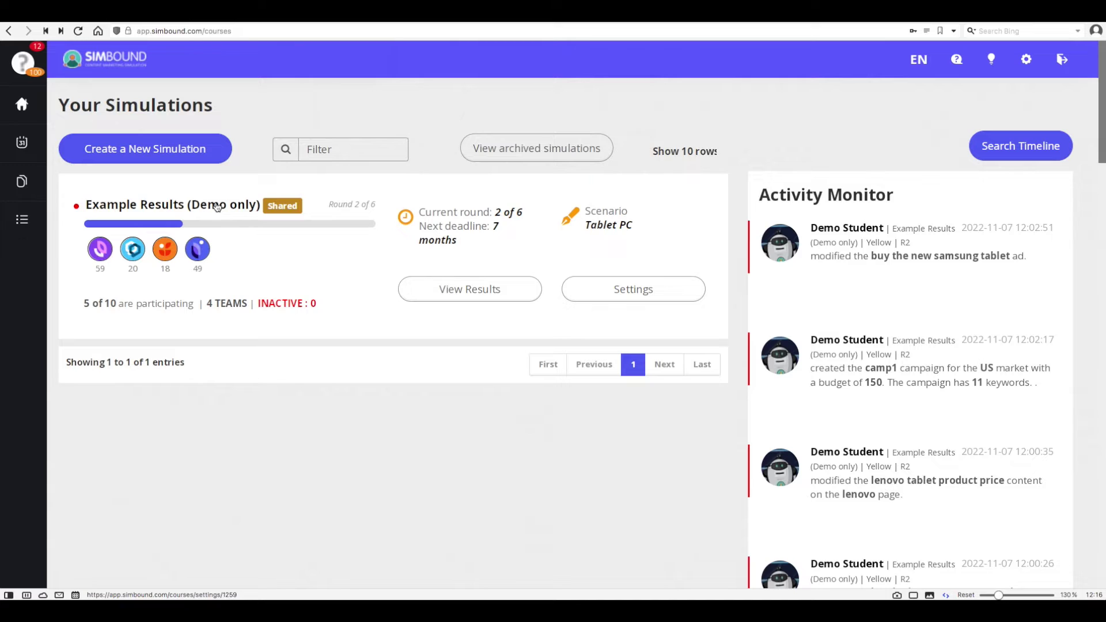
Open Example Results (Demo only), view its participants, and log in as Demo Student.
click(216, 207)
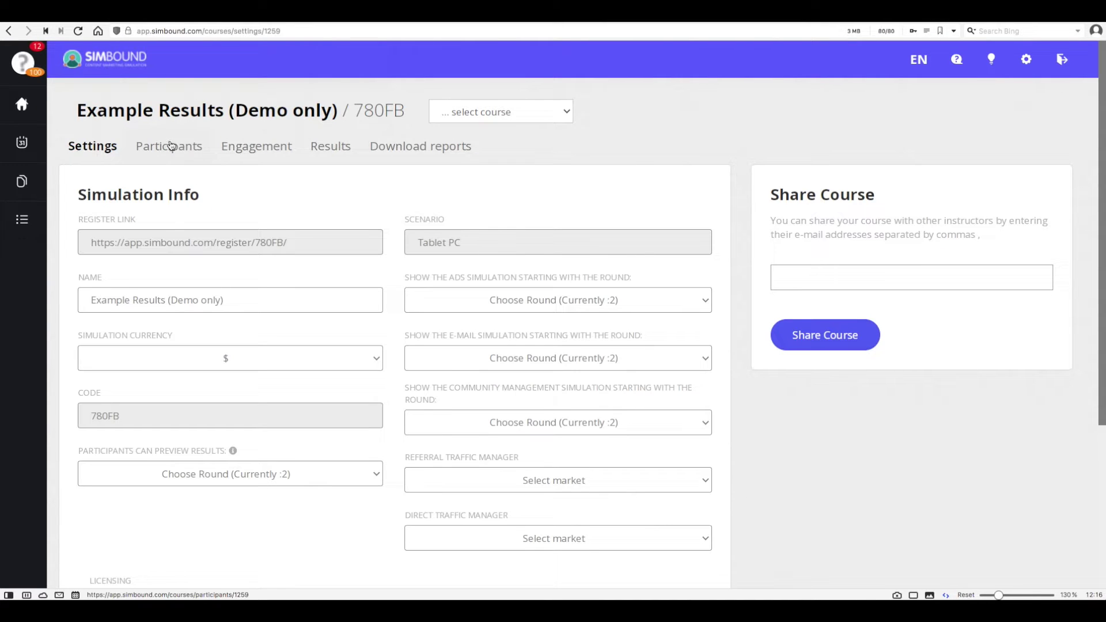
click(170, 148)
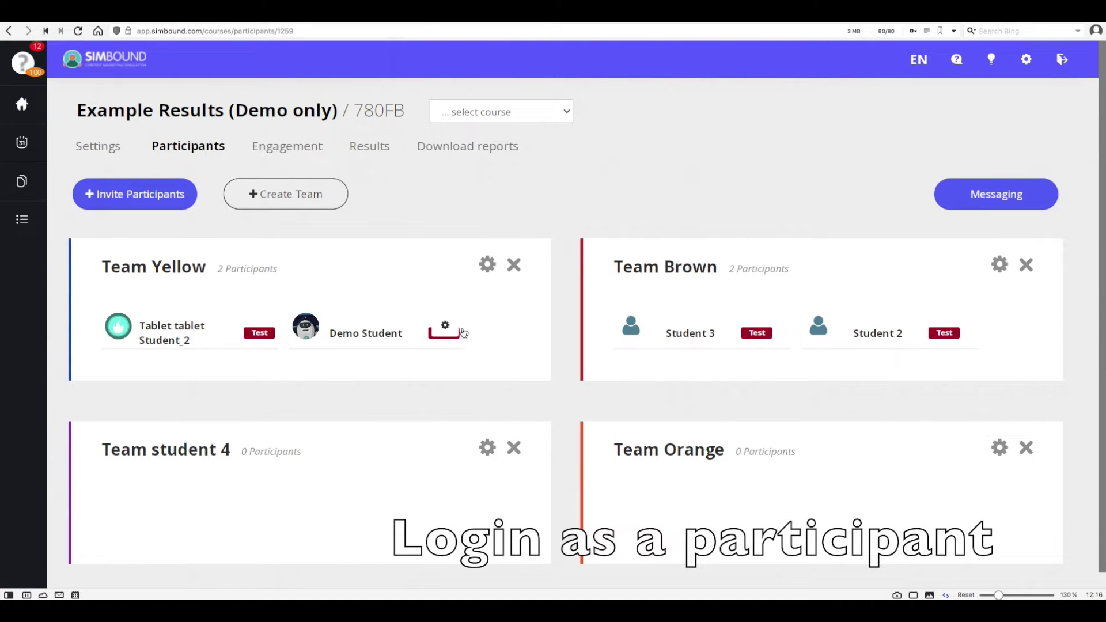
click(447, 329)
click(405, 354)
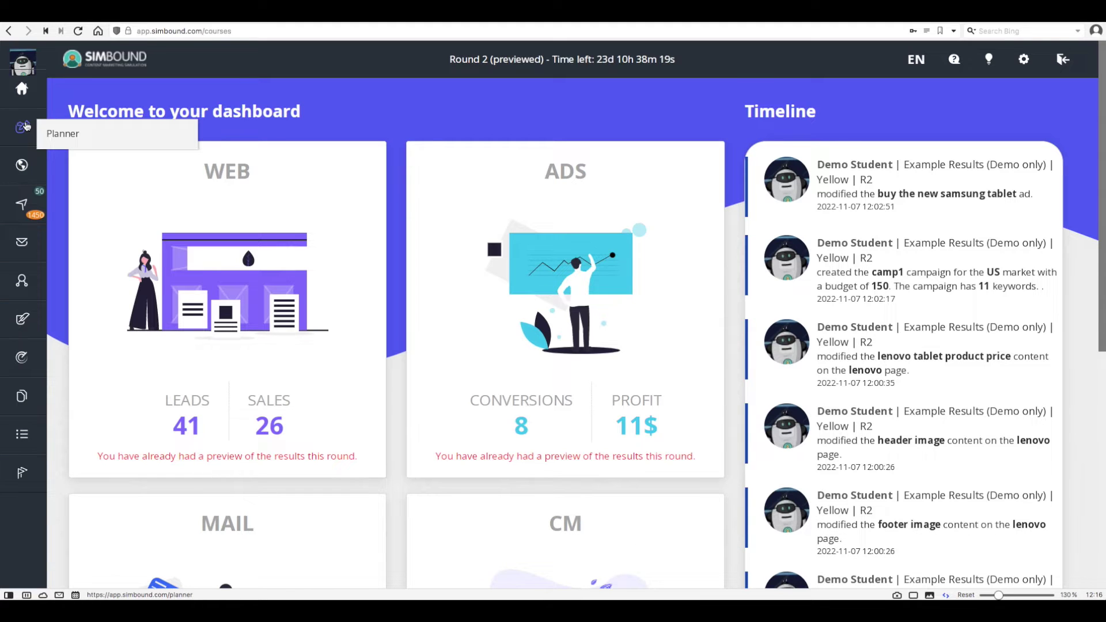
As the demo student, look at the marketing planner and scroll through the website builder.
click(26, 125)
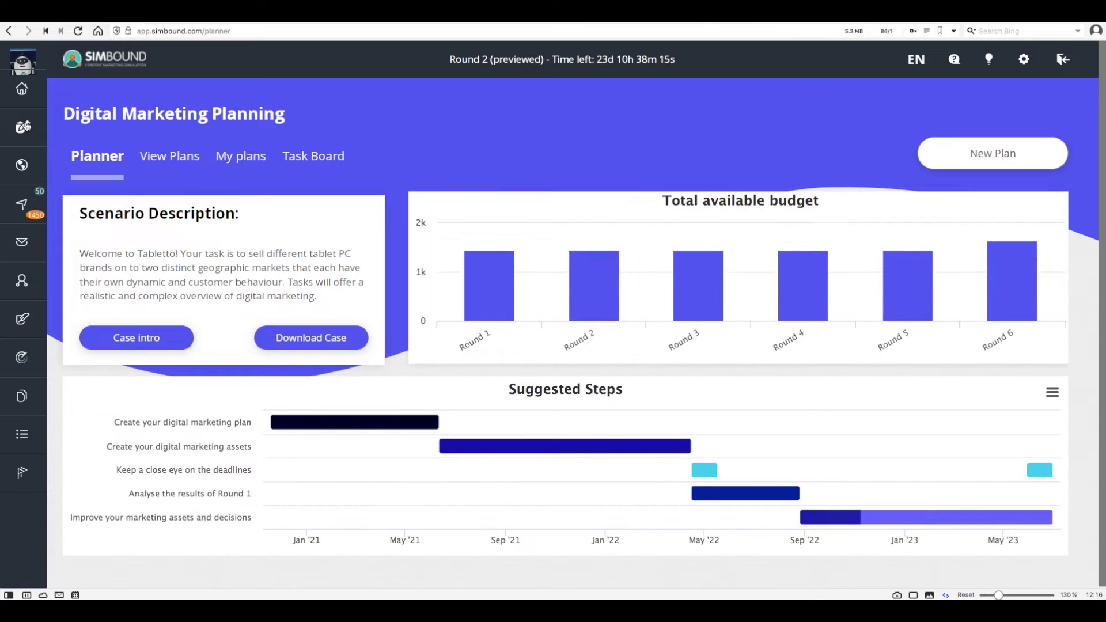
click(22, 164)
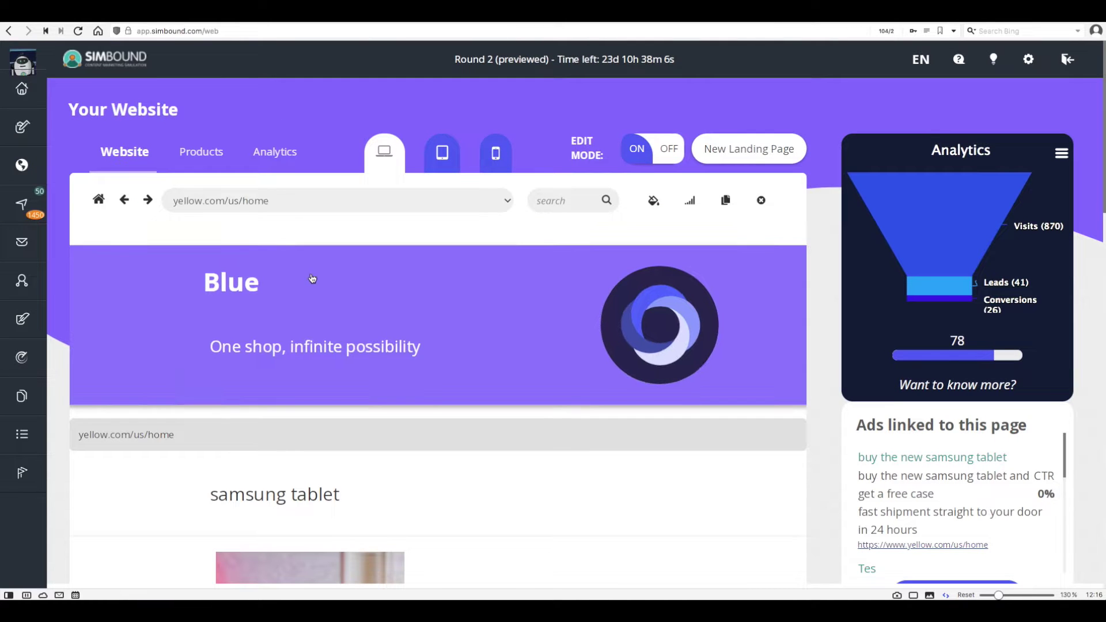
scroll(312, 279, down, 10)
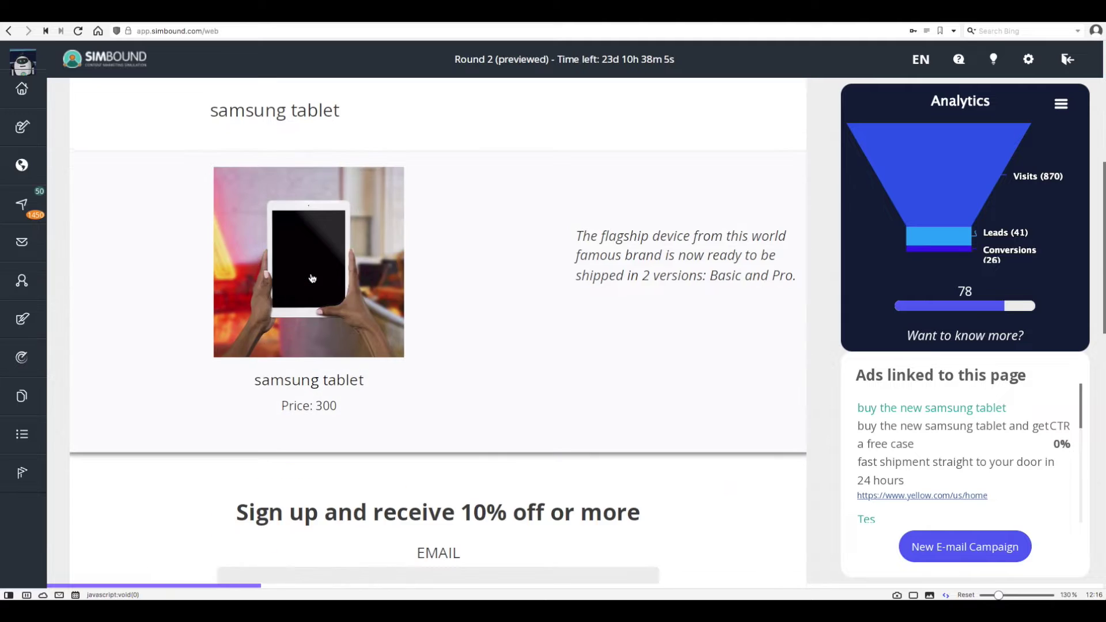
scroll(313, 279, down, 12)
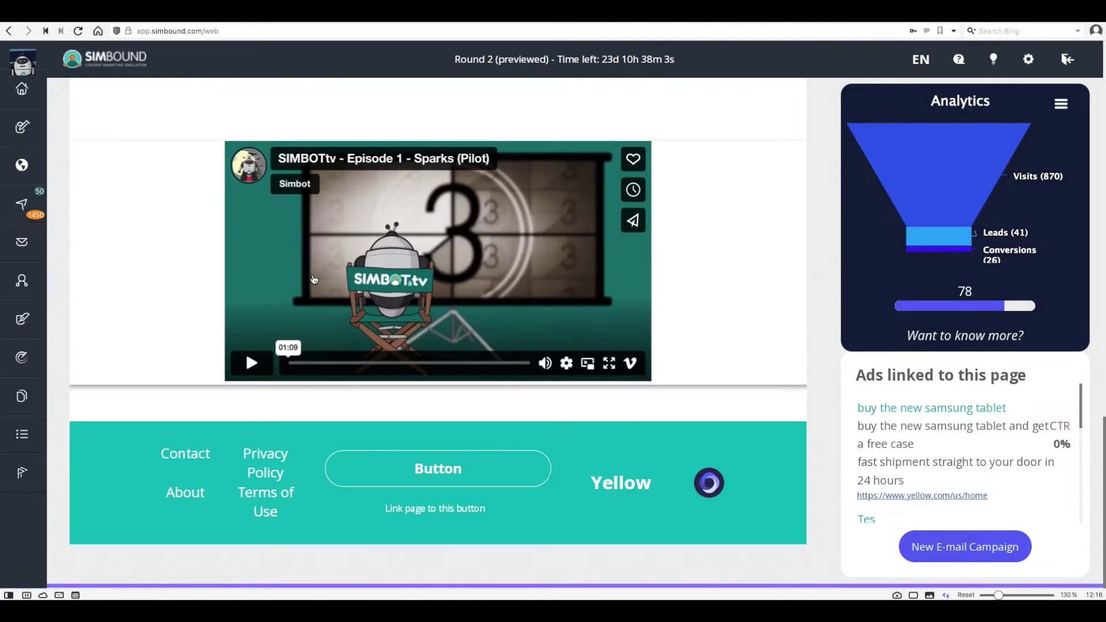
scroll(313, 279, up, 11)
scroll(312, 279, up, 10)
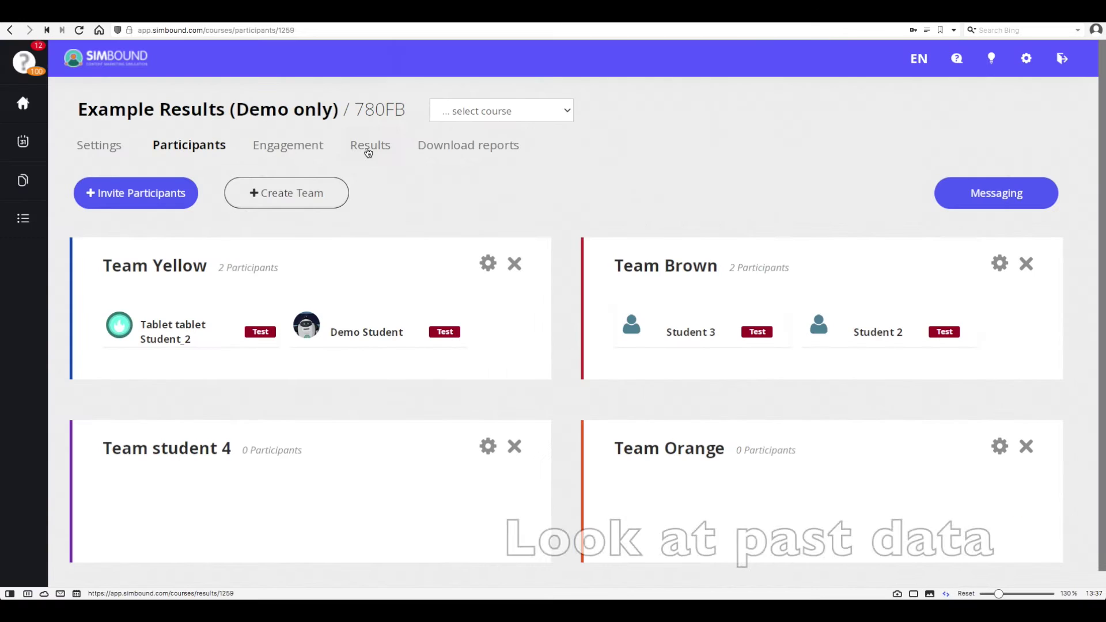
View Round 1 results, sort the Web table by Value, then see each team's Ads metrics.
click(369, 151)
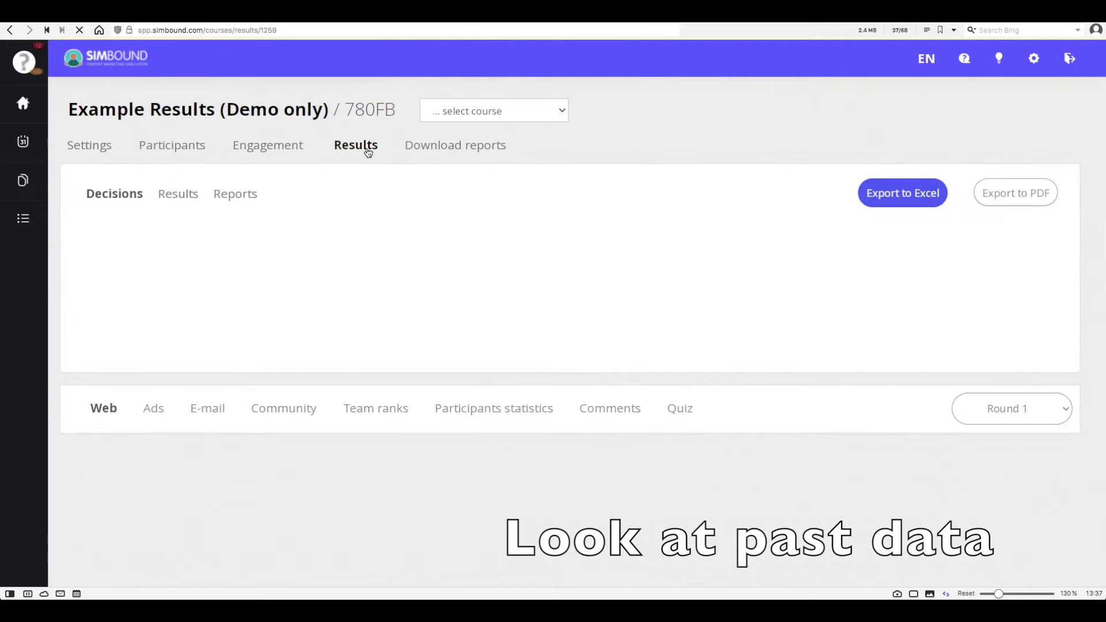
scroll(374, 329, down, 1)
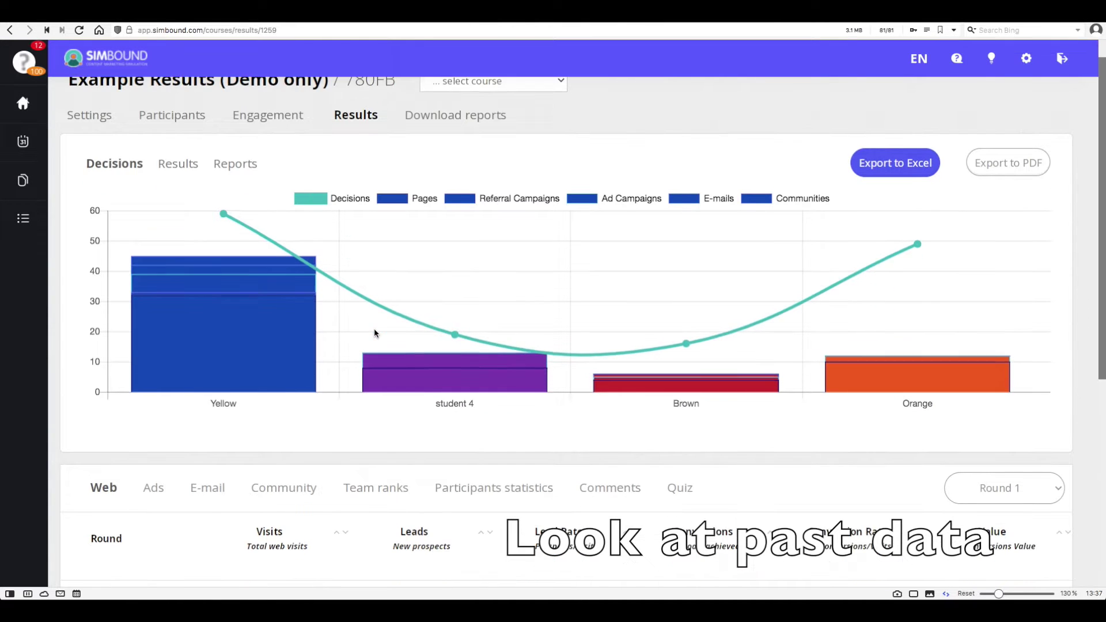
scroll(379, 384, down, 5)
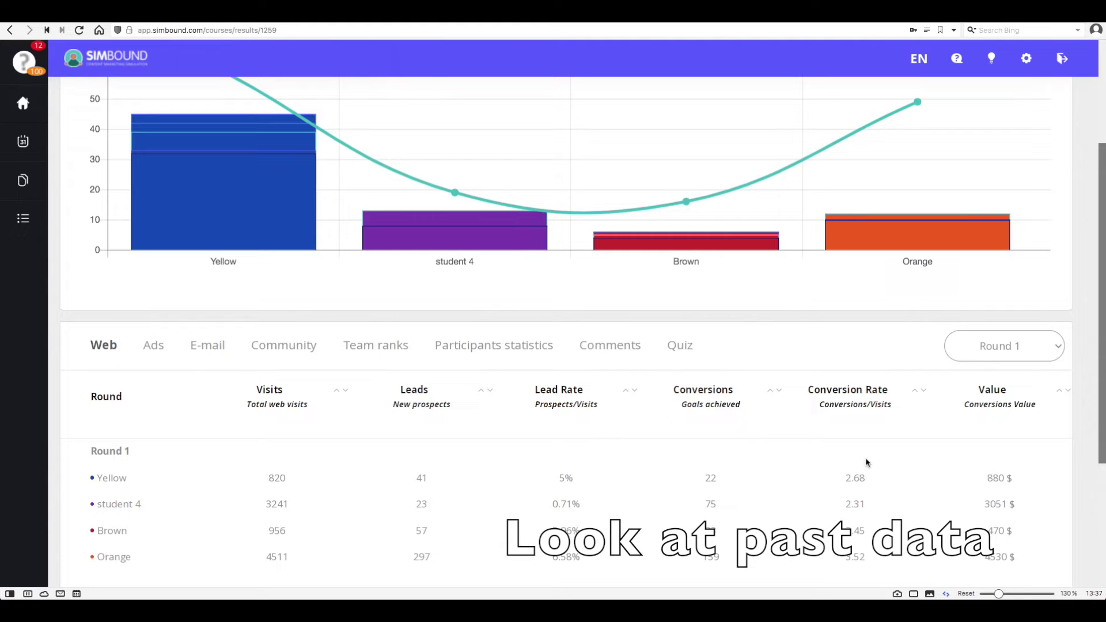
click(975, 353)
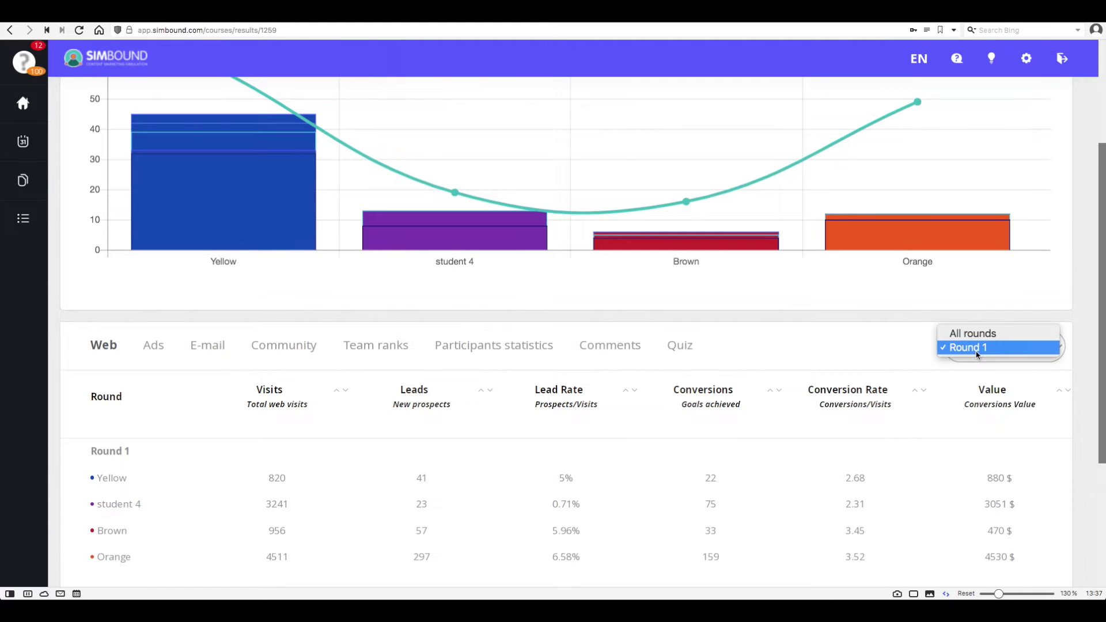
click(974, 387)
click(976, 391)
click(980, 392)
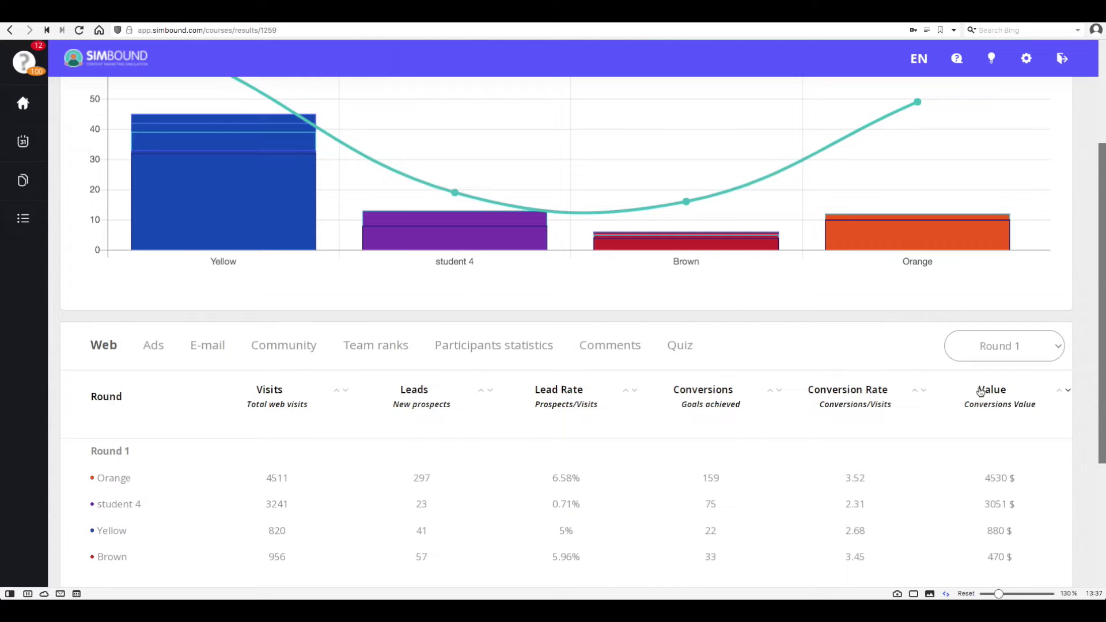
click(153, 345)
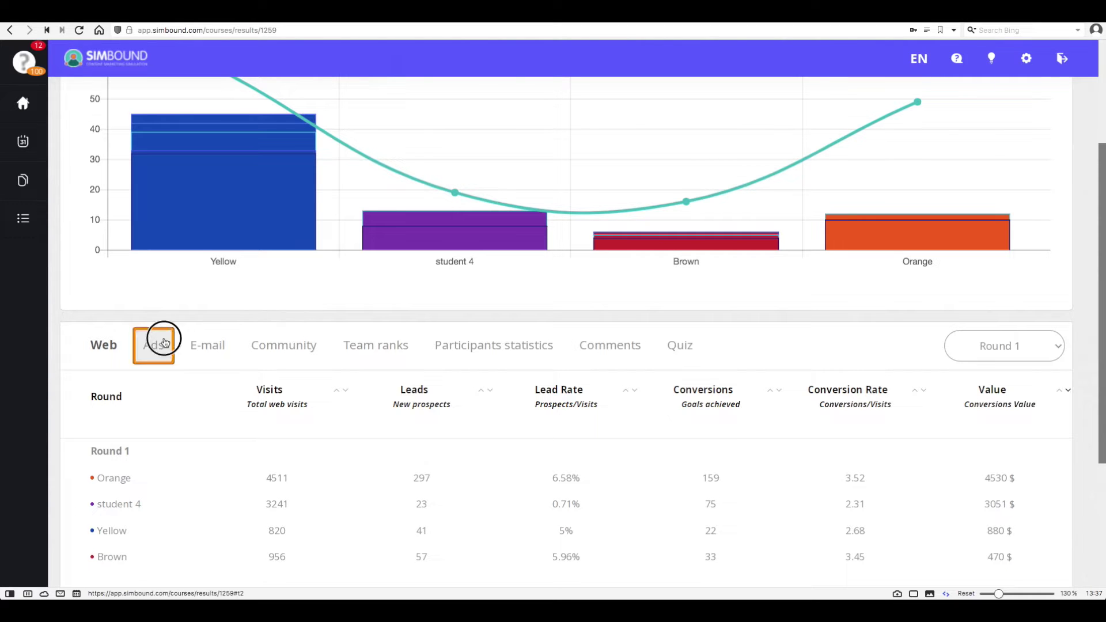
scroll(329, 394, down, 1)
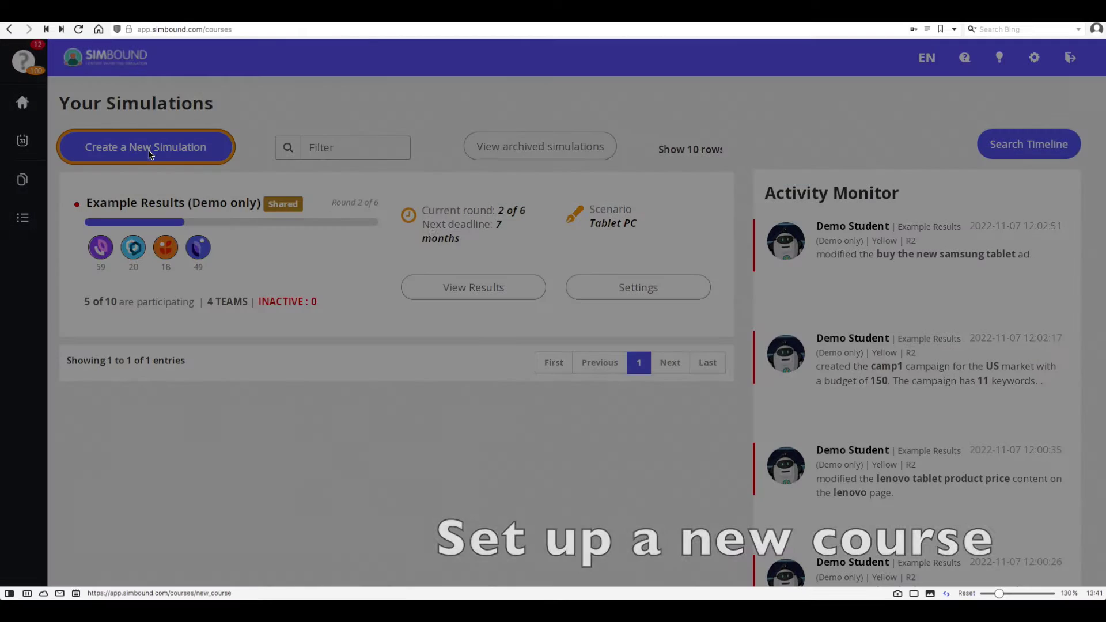
Start a new simulation named 'My 1st course' with Euro (EUR) currency.
click(147, 148)
click(370, 321)
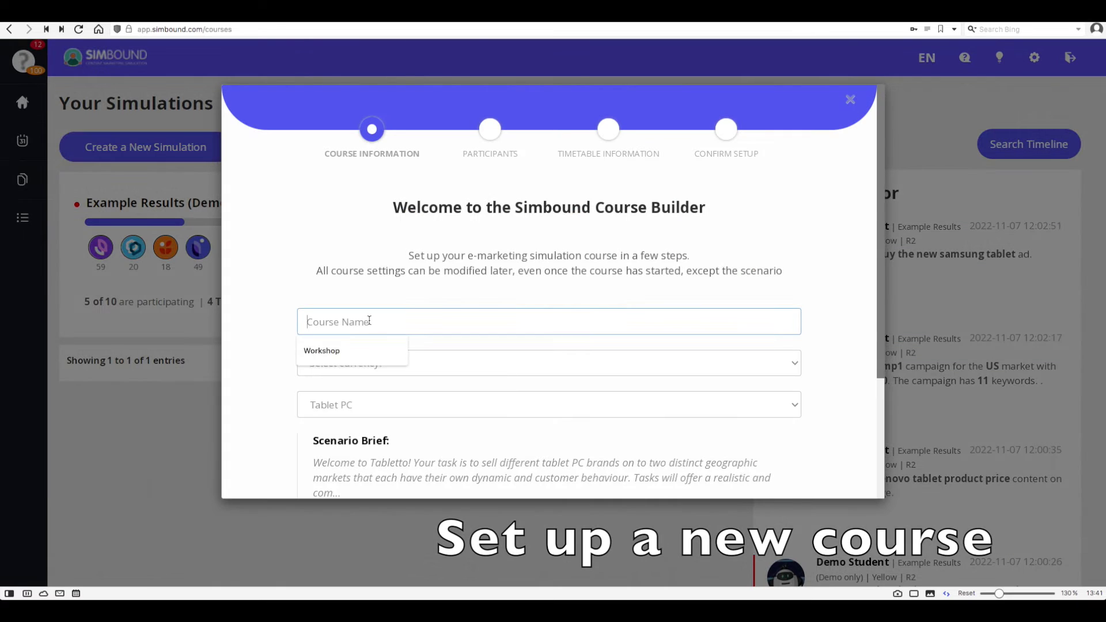
text(My 1st course)
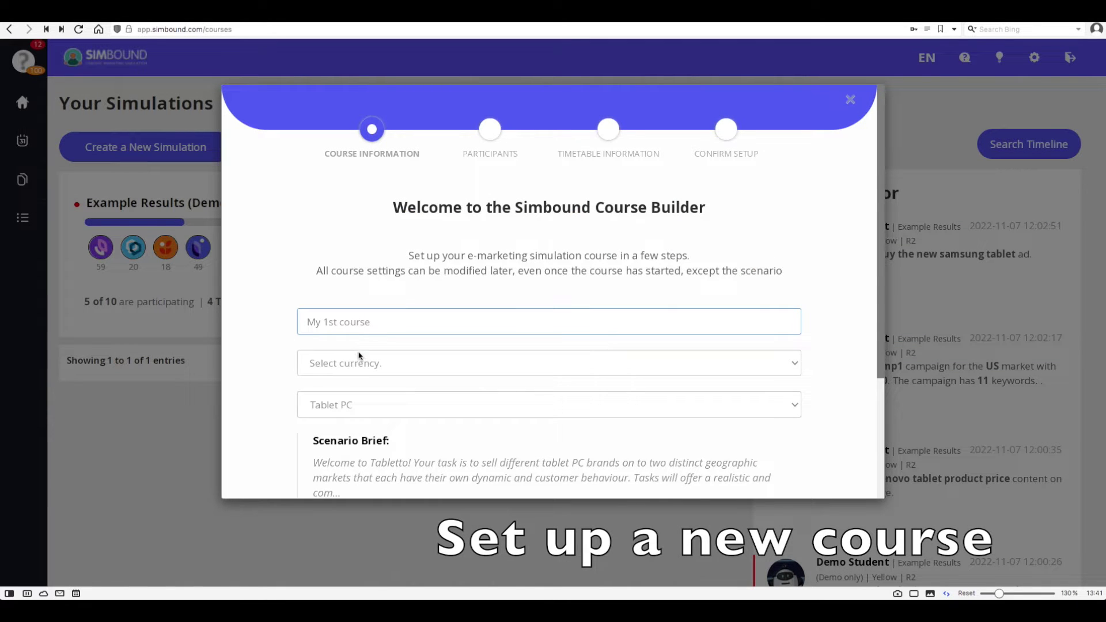
click(359, 356)
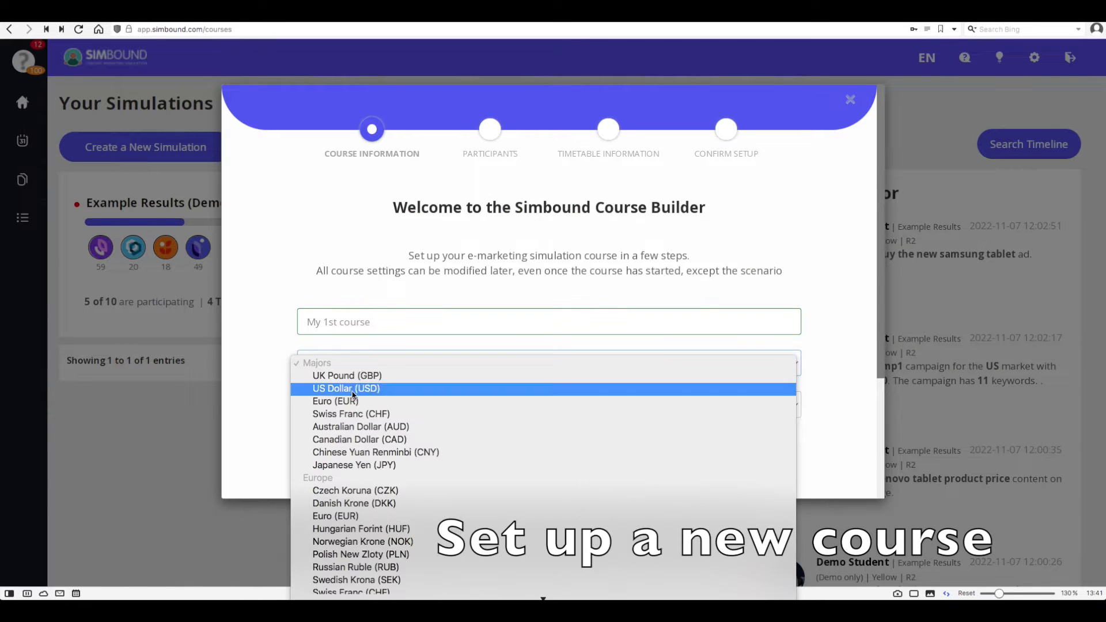
click(346, 392)
click(365, 369)
click(339, 375)
Keep the Tablet PC scenario and add bonuses to the course.
scroll(338, 381, down, 3)
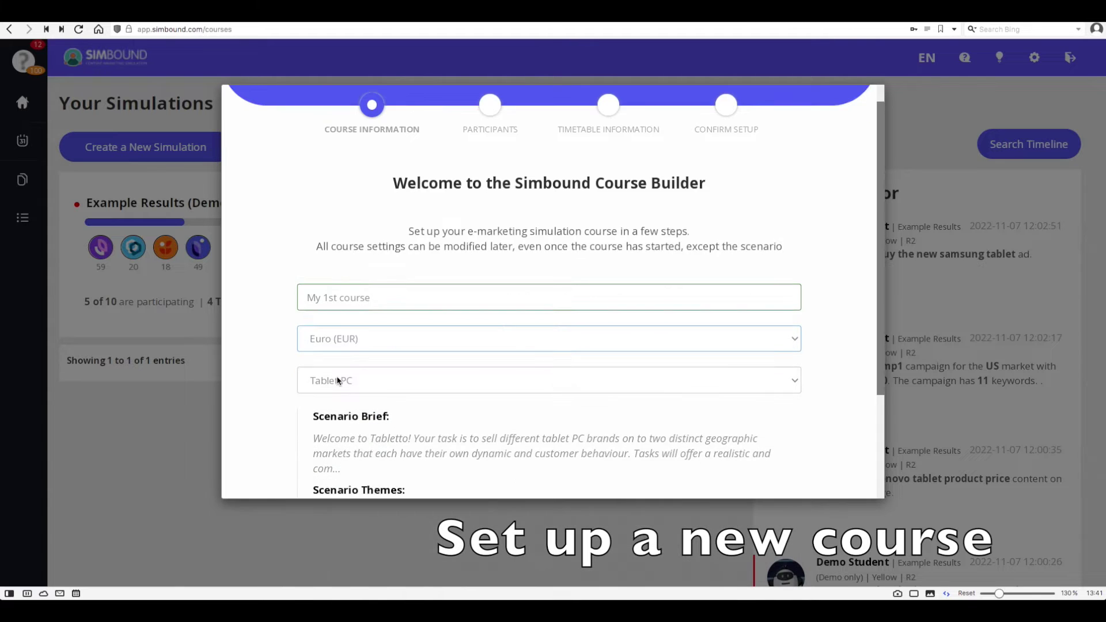
click(422, 248)
click(420, 247)
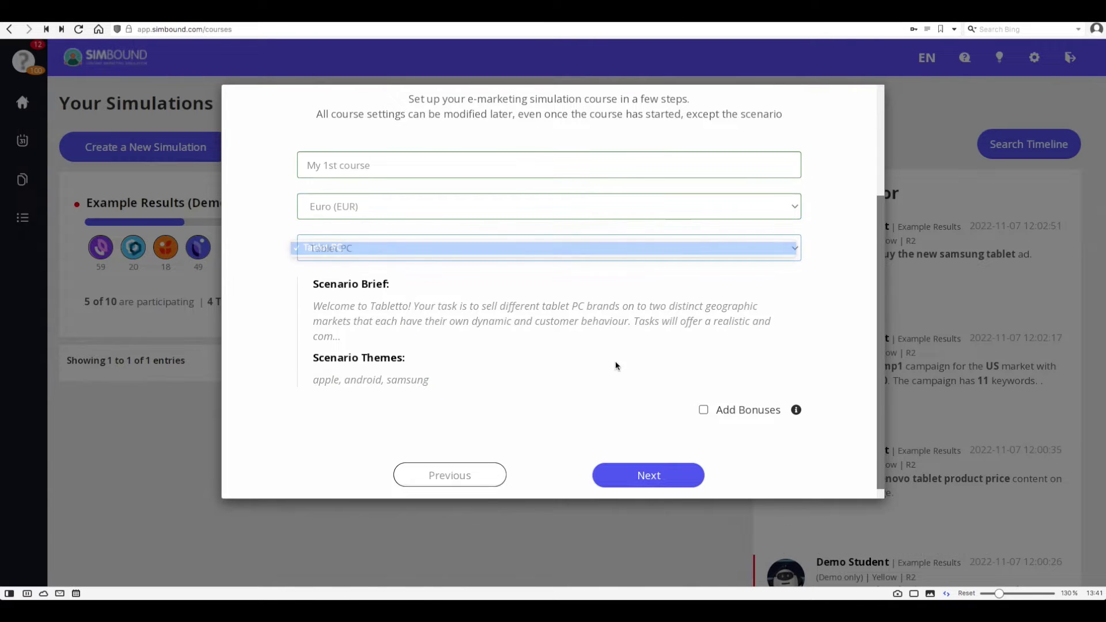
click(703, 410)
scroll(615, 382, down, 1)
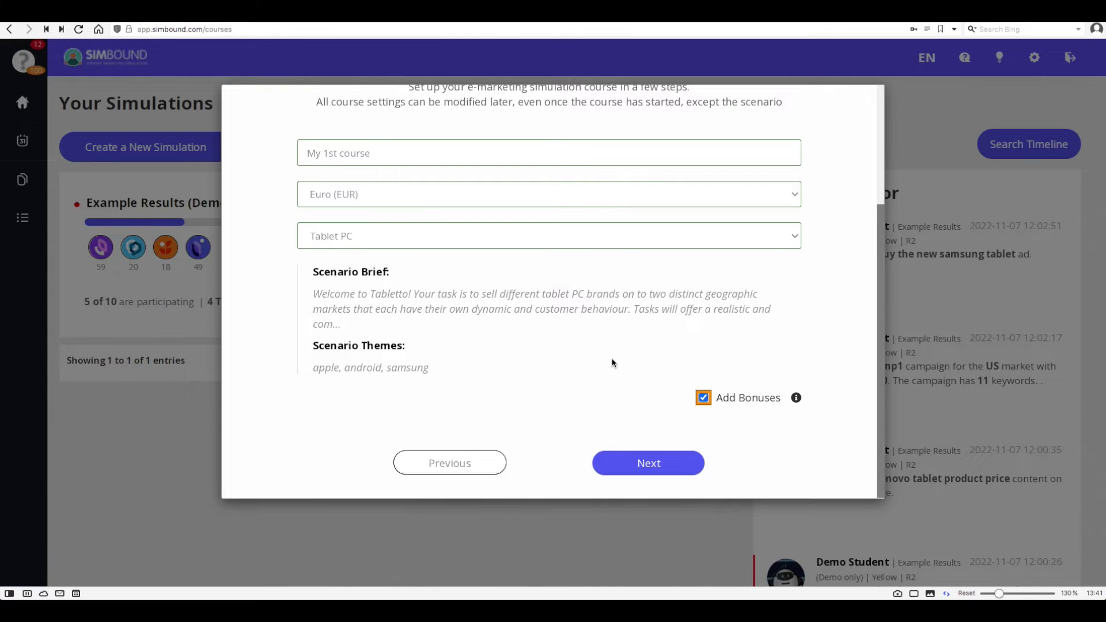
click(686, 464)
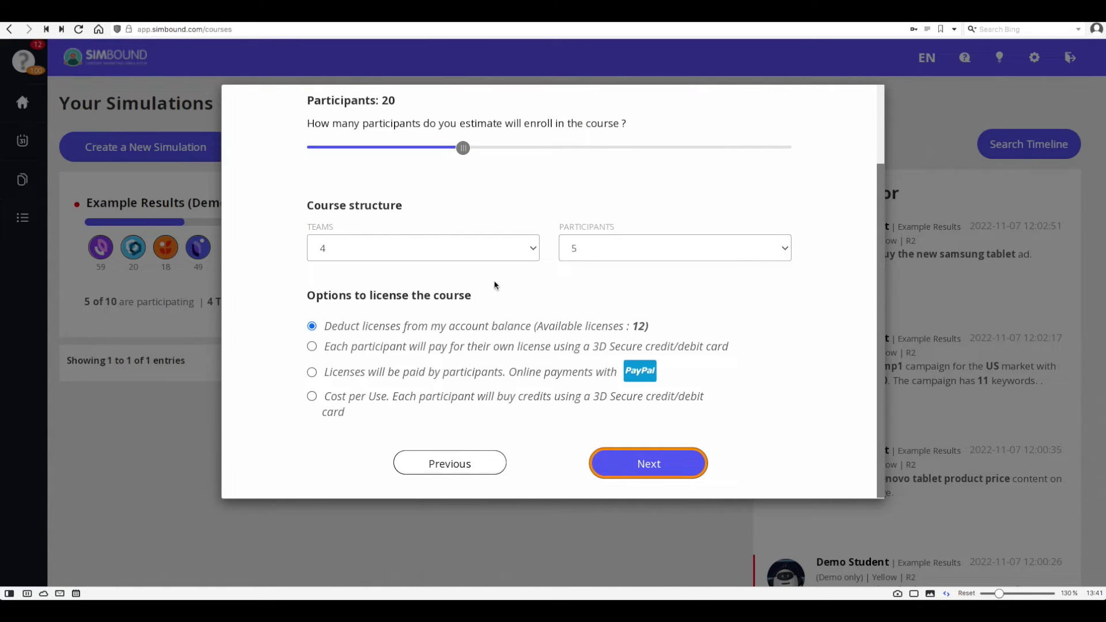
Set the course to 5 teams of 2 participants each.
click(479, 254)
click(479, 259)
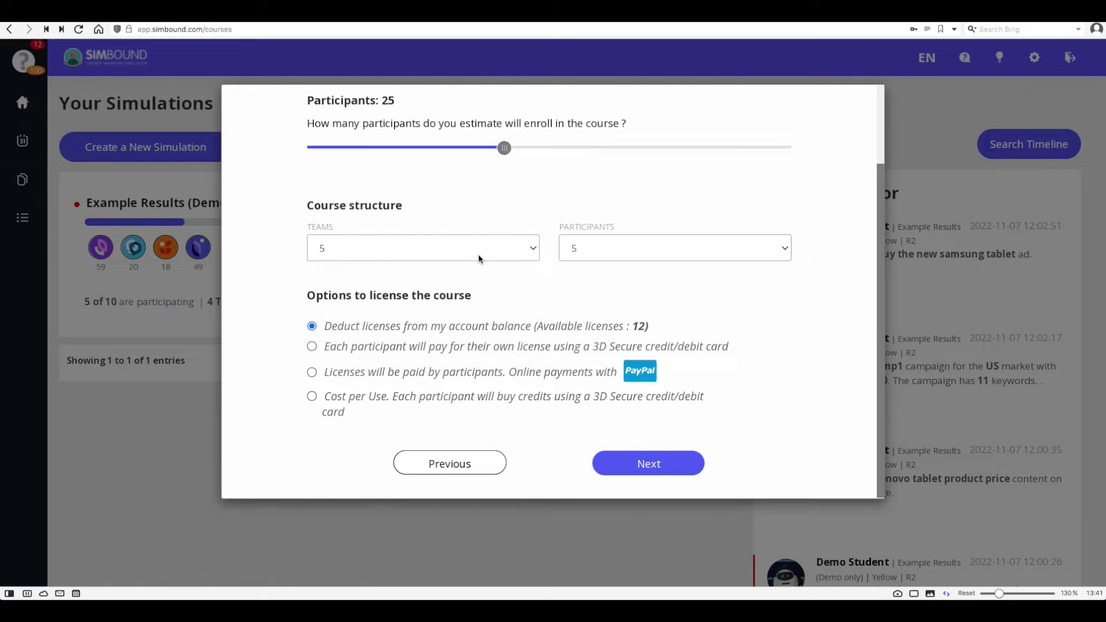
click(634, 247)
click(628, 211)
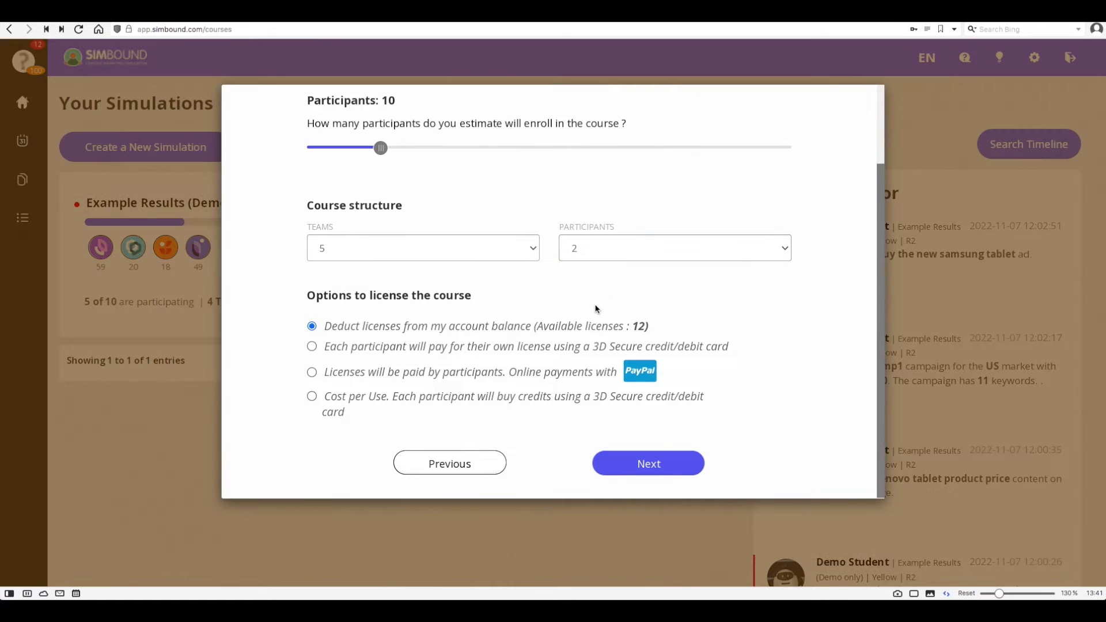
Choose Cost per Use licensing with 25 credits deducted from the account balance.
click(422, 348)
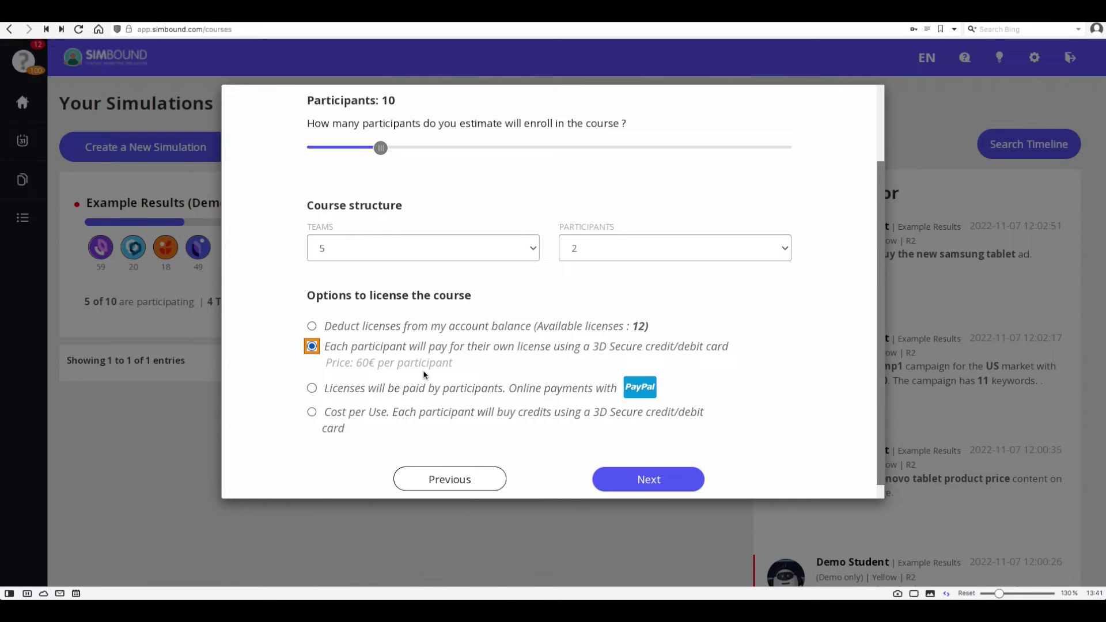
click(424, 392)
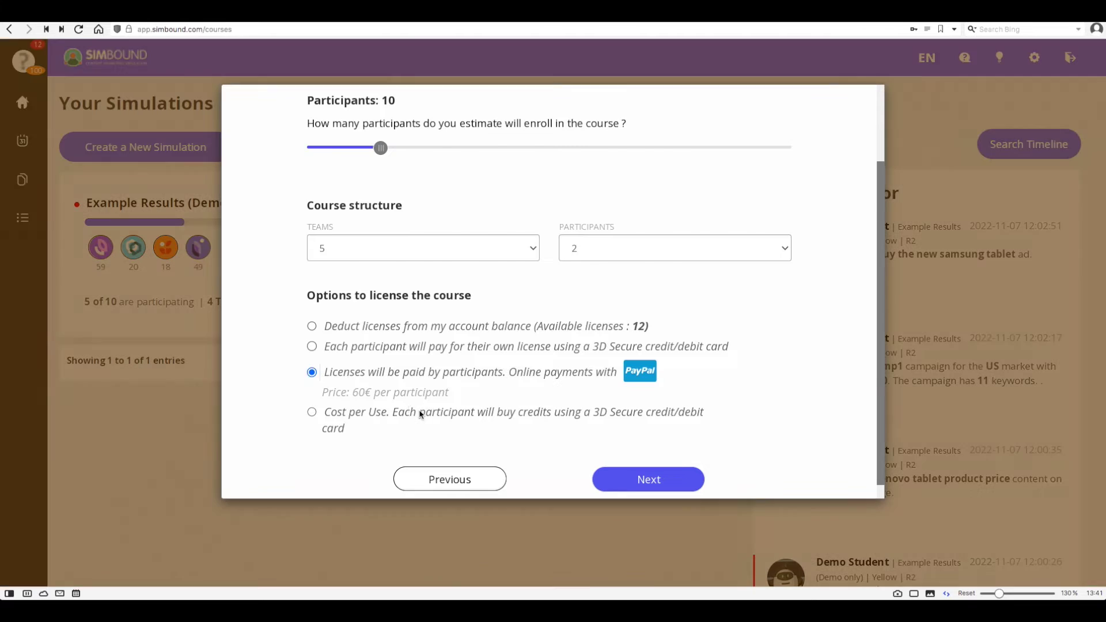
click(421, 412)
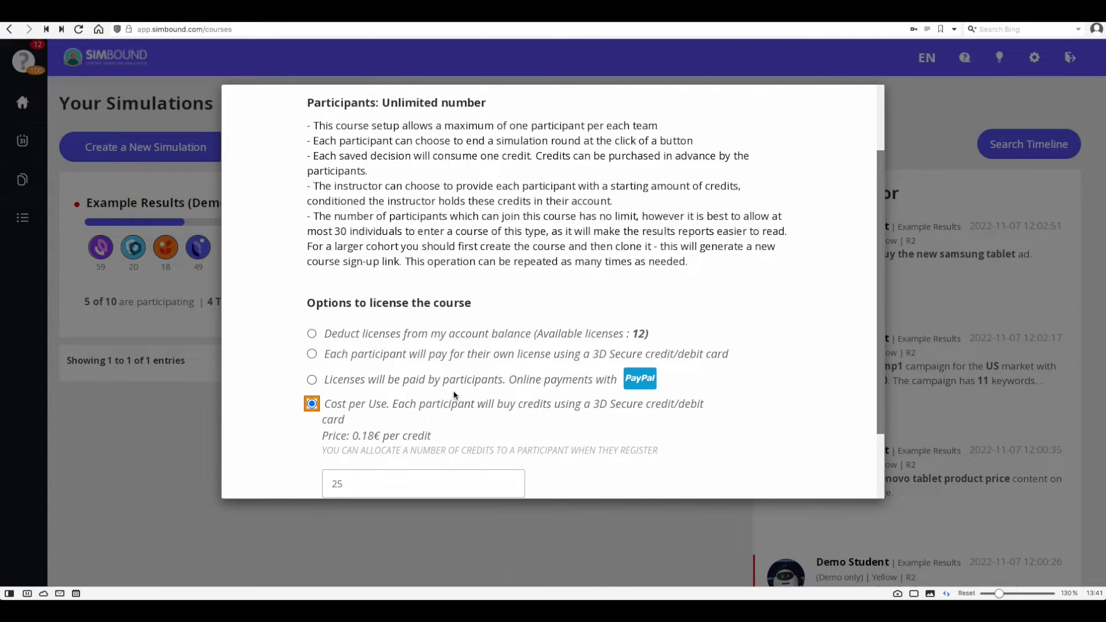
scroll(455, 396, up, 1)
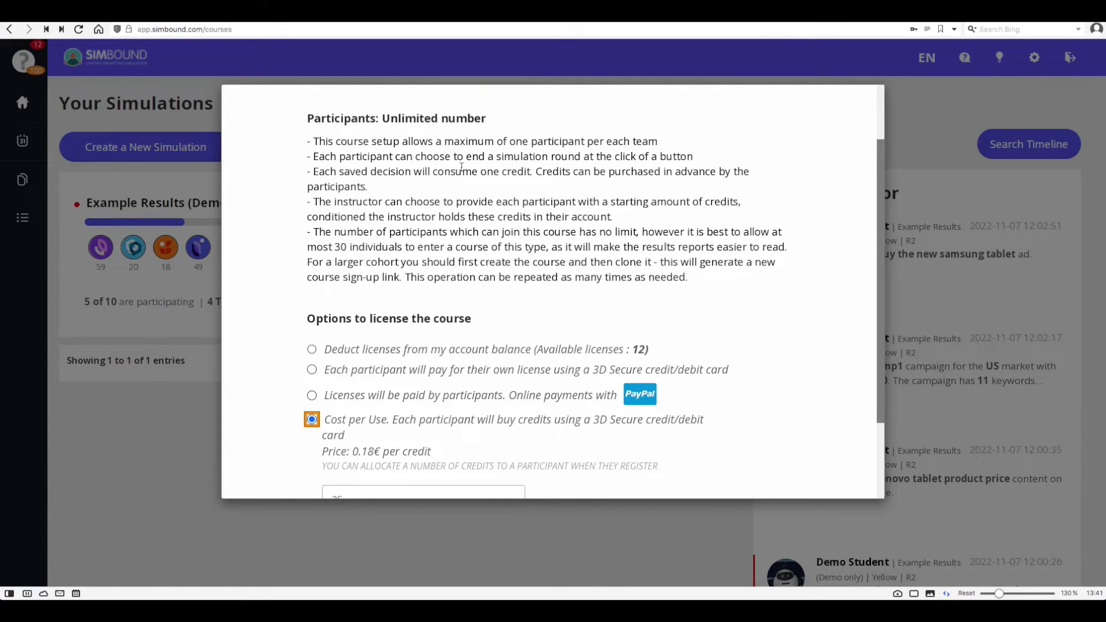
drag(315, 156, 712, 161)
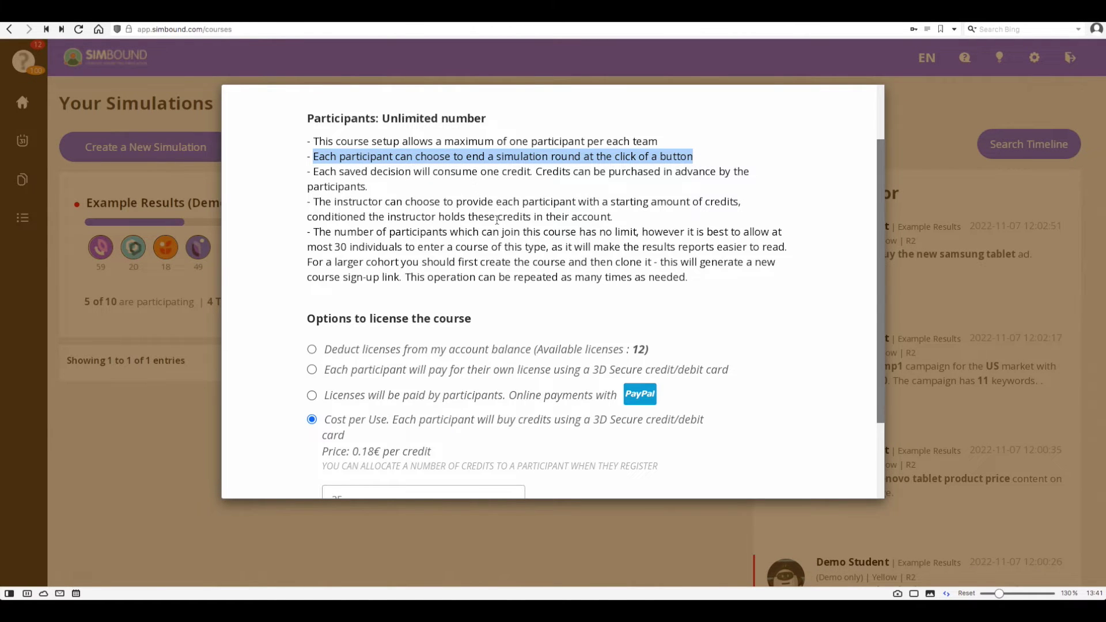
scroll(496, 220, down, 3)
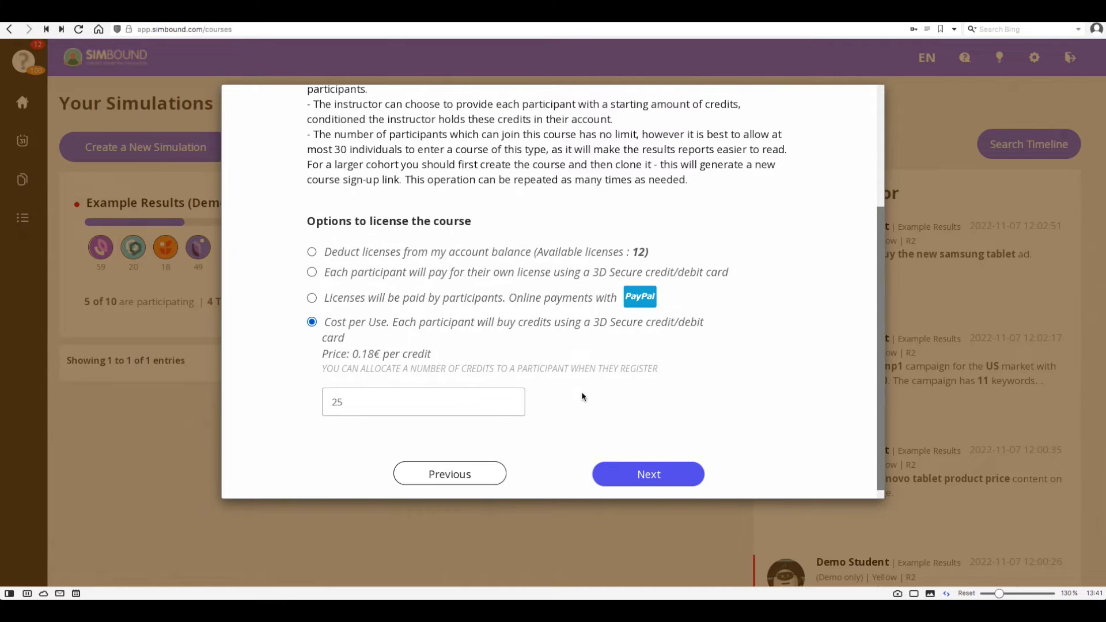
click(314, 252)
Set one practice round, 5 rounds, and result previews for the first round.
click(611, 464)
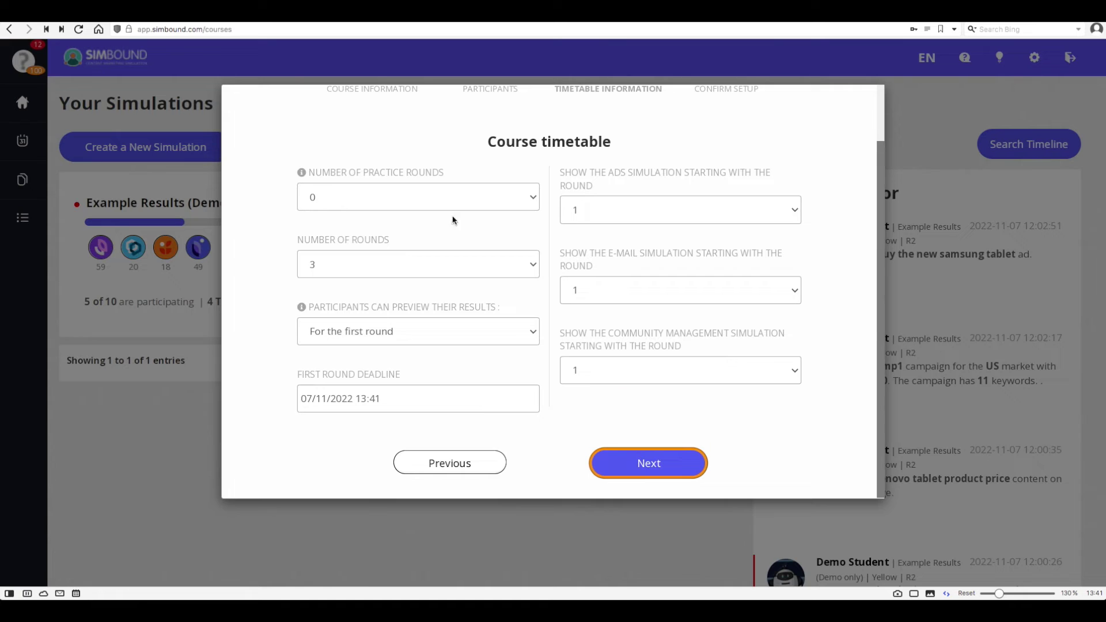
click(448, 200)
click(436, 211)
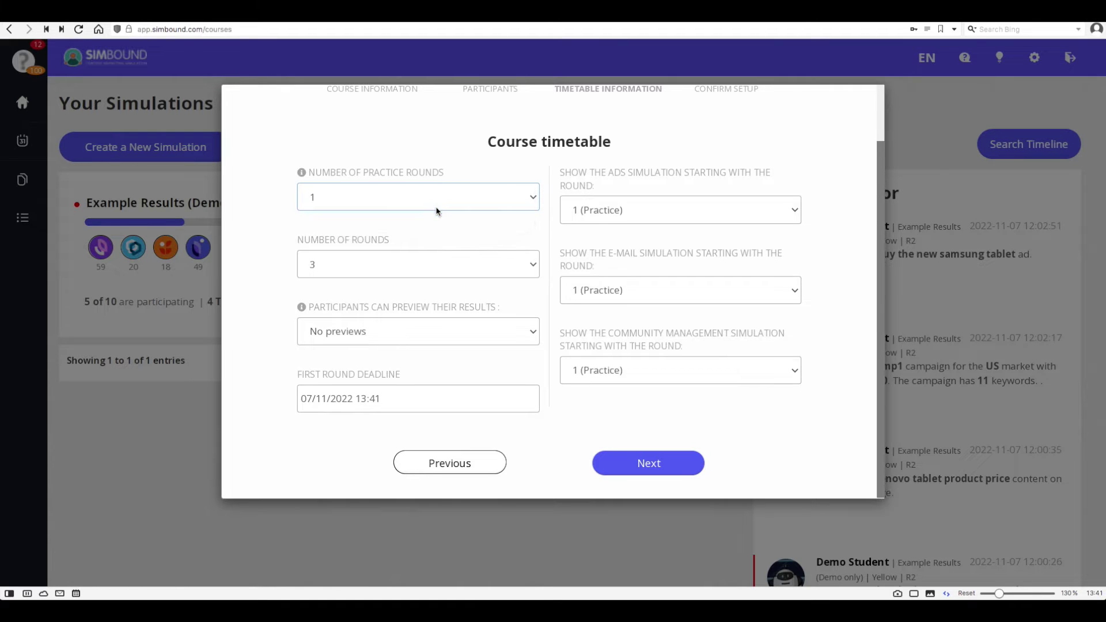
click(467, 264)
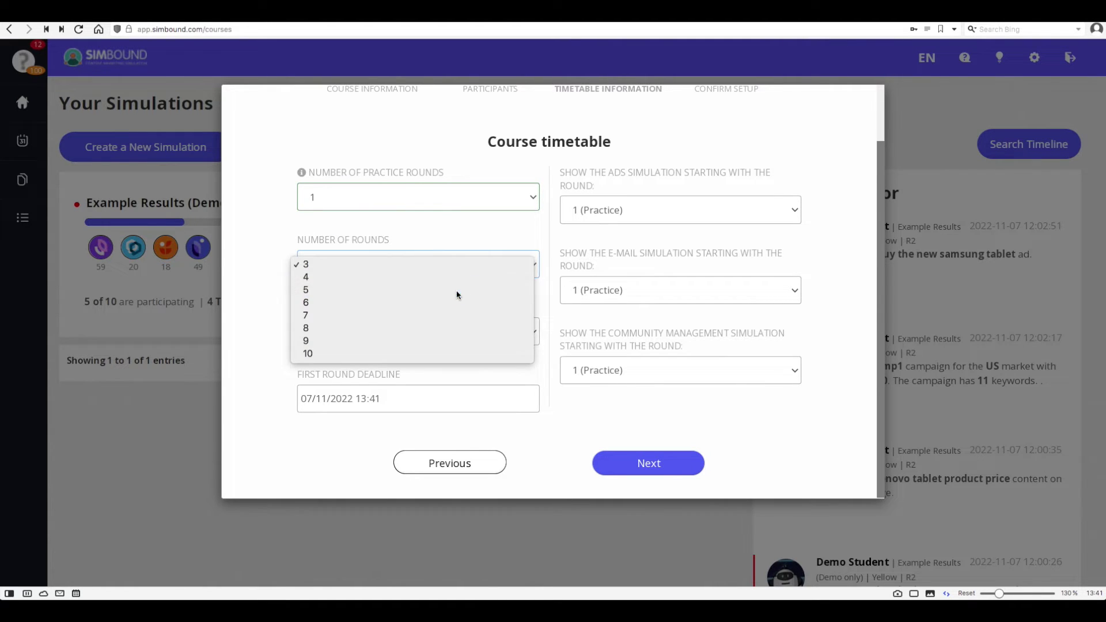
click(457, 295)
click(456, 328)
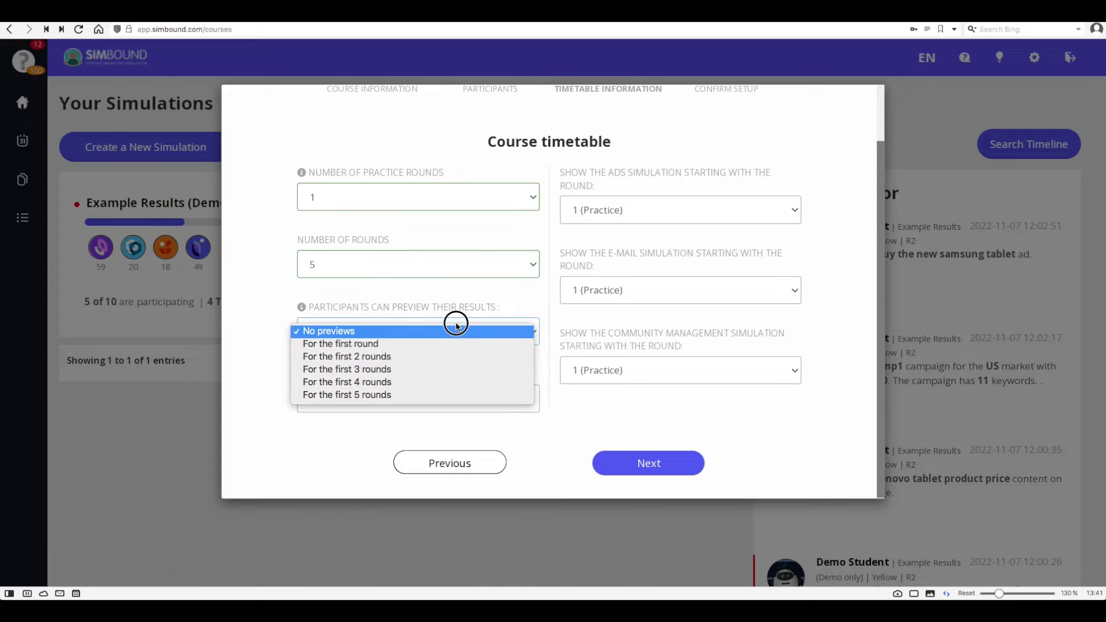
click(451, 345)
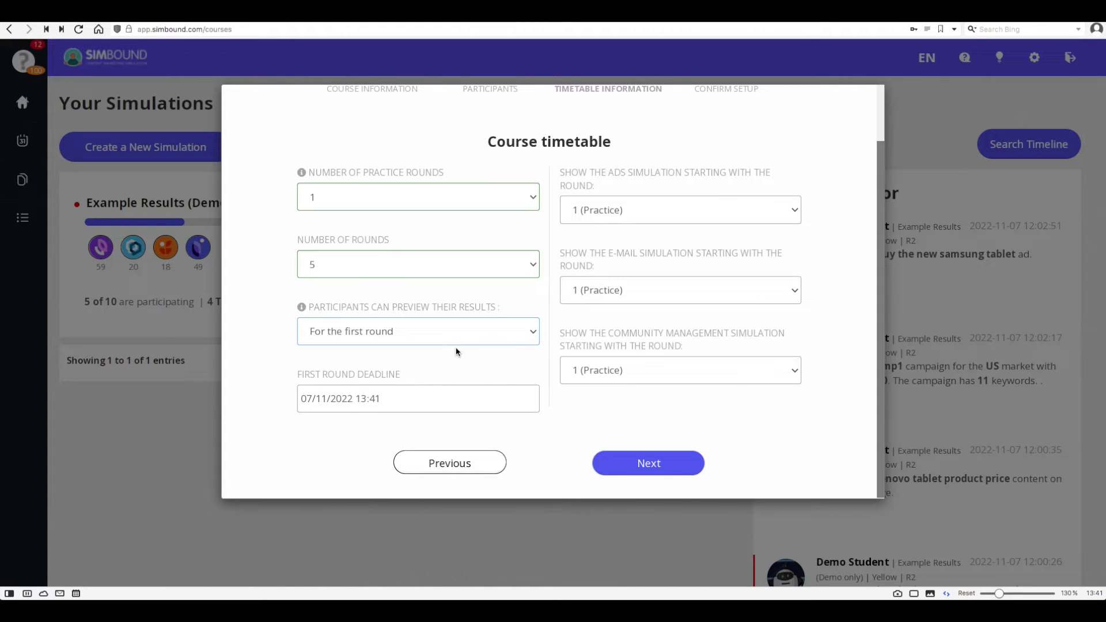
Set the first round deadline to 30/11/2022 at 23:55.
click(440, 391)
scroll(404, 346, down, 3)
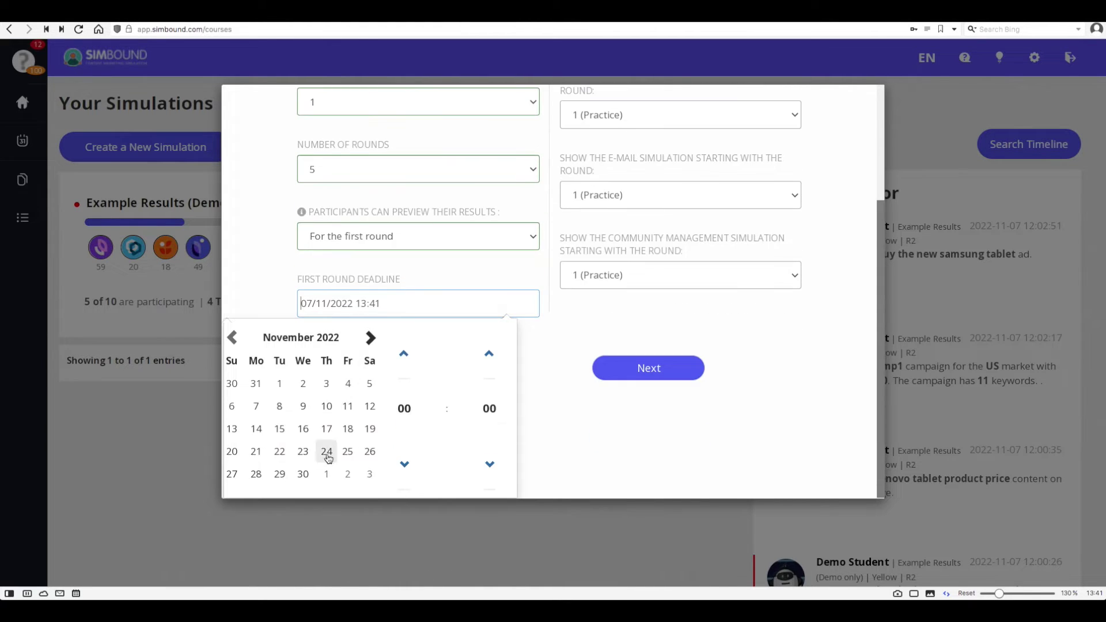
click(304, 474)
click(404, 409)
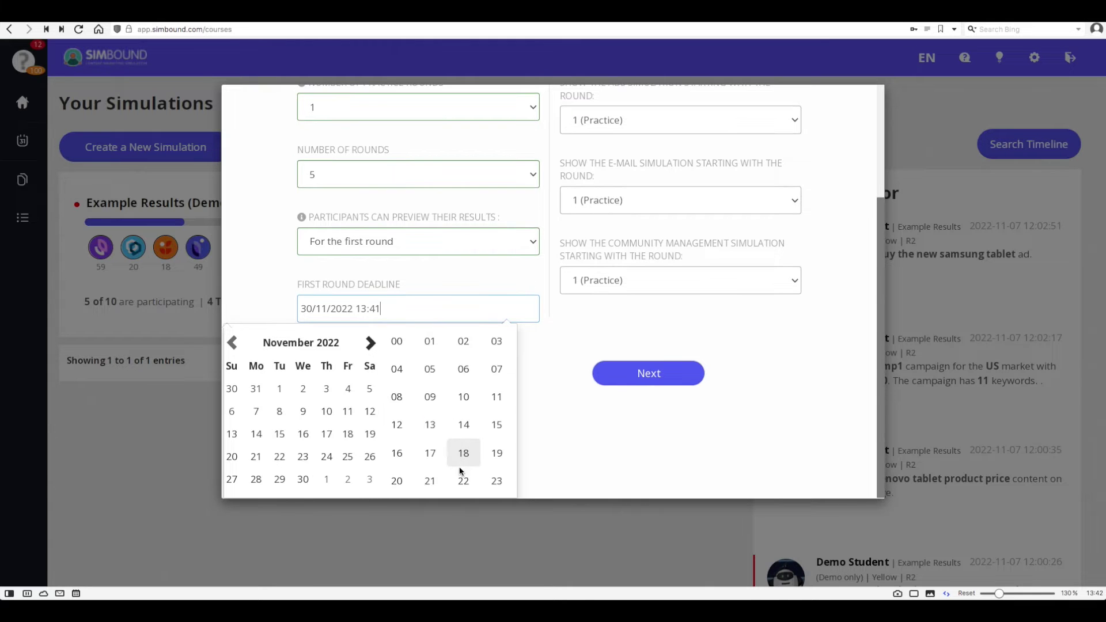
click(496, 481)
click(487, 408)
click(496, 447)
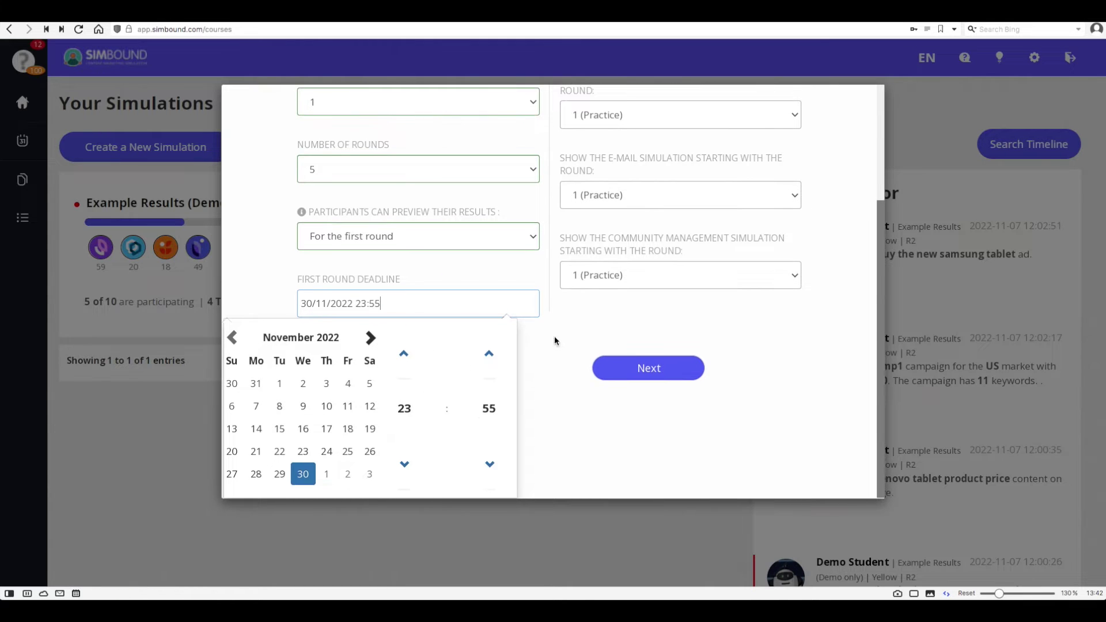
click(555, 341)
Start the e-mail simulation at round 2 and community management at round 3.
scroll(561, 324, up, 1)
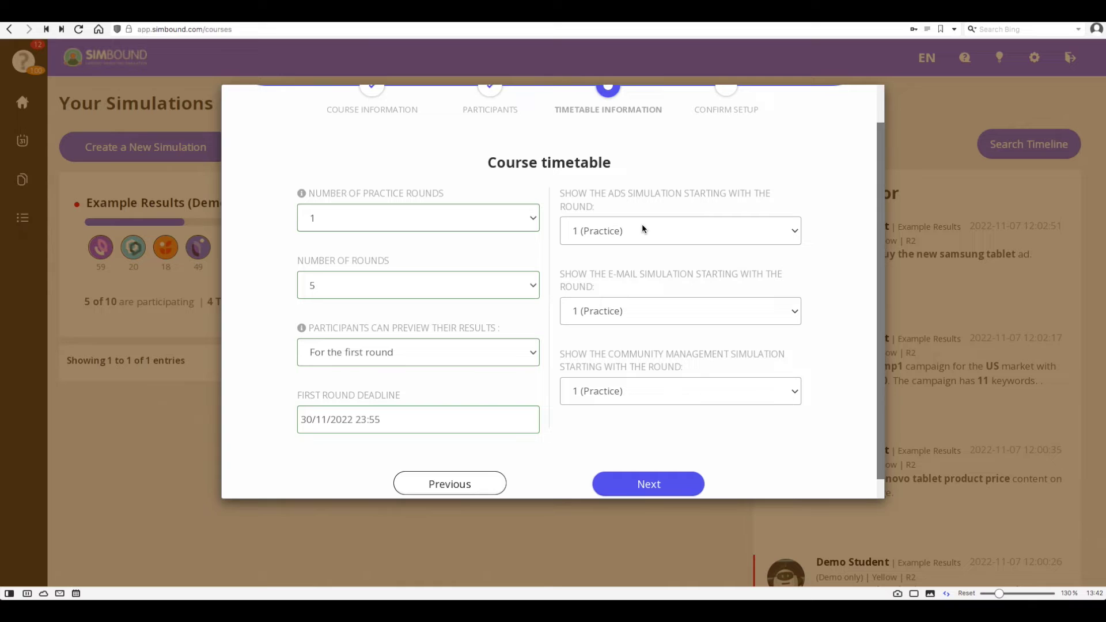
click(621, 311)
click(619, 338)
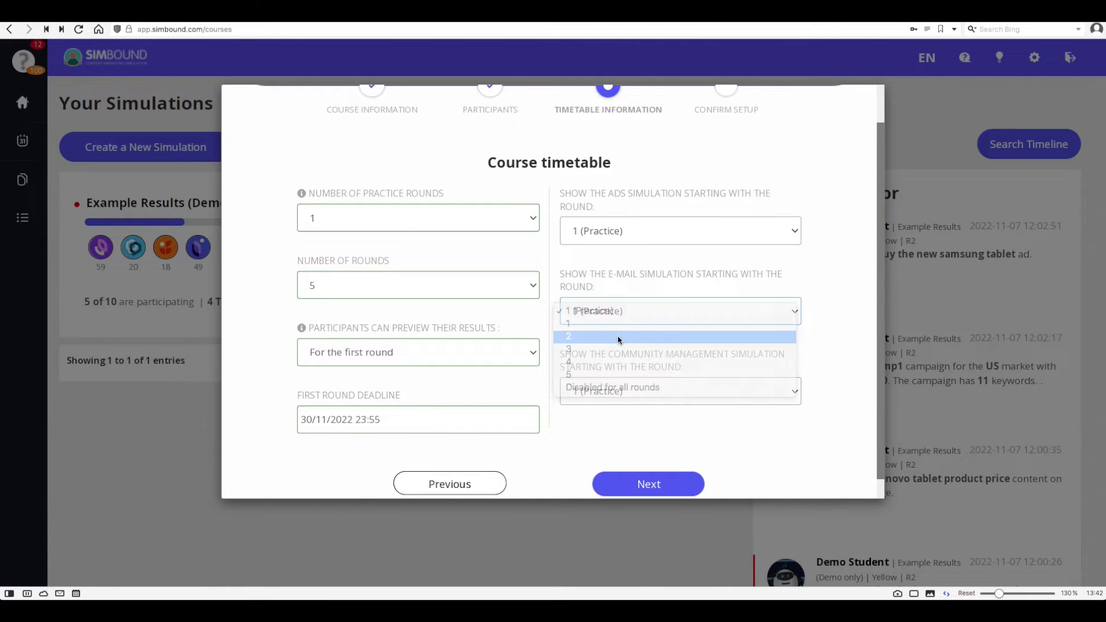
click(617, 391)
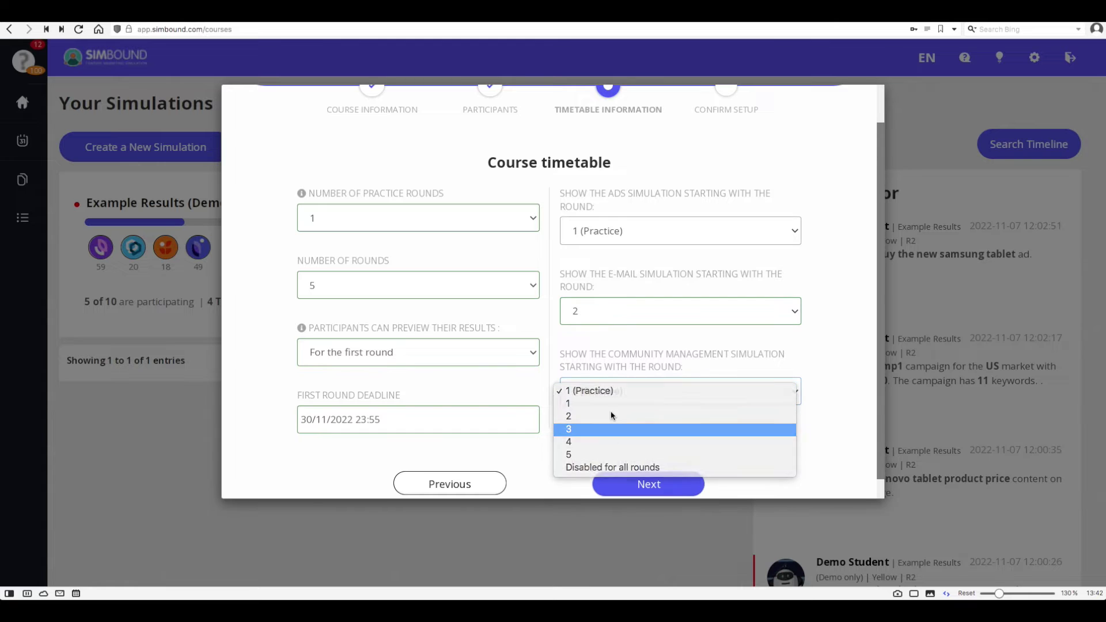
click(611, 429)
scroll(593, 415, down, 1)
click(650, 473)
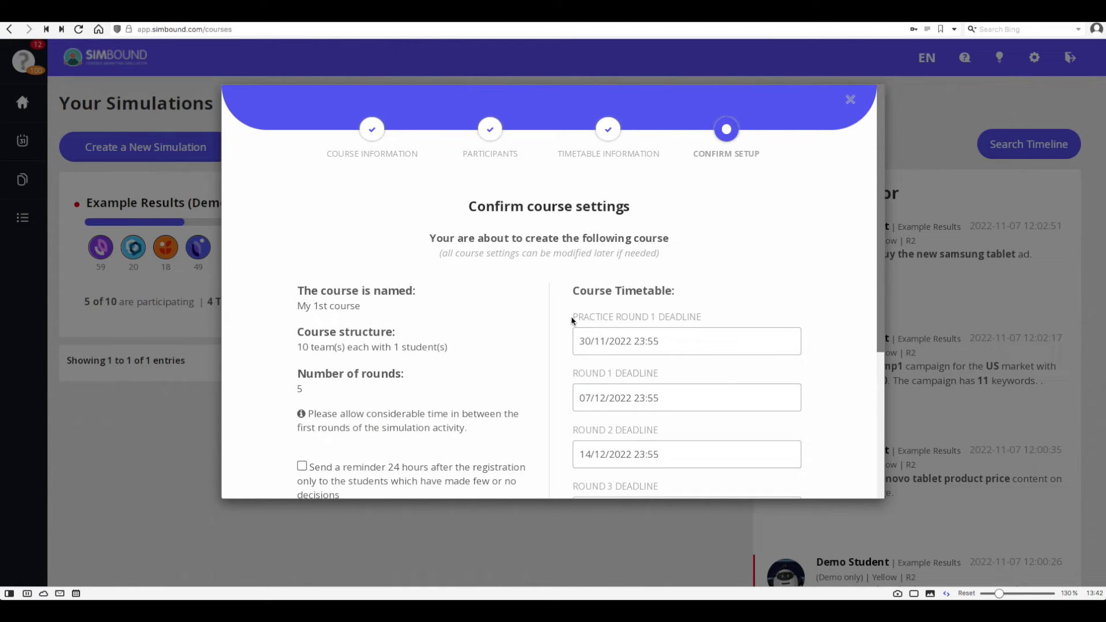
Move the Round 5 deadline to 25/01/2023 23:55.
scroll(572, 315, down, 3)
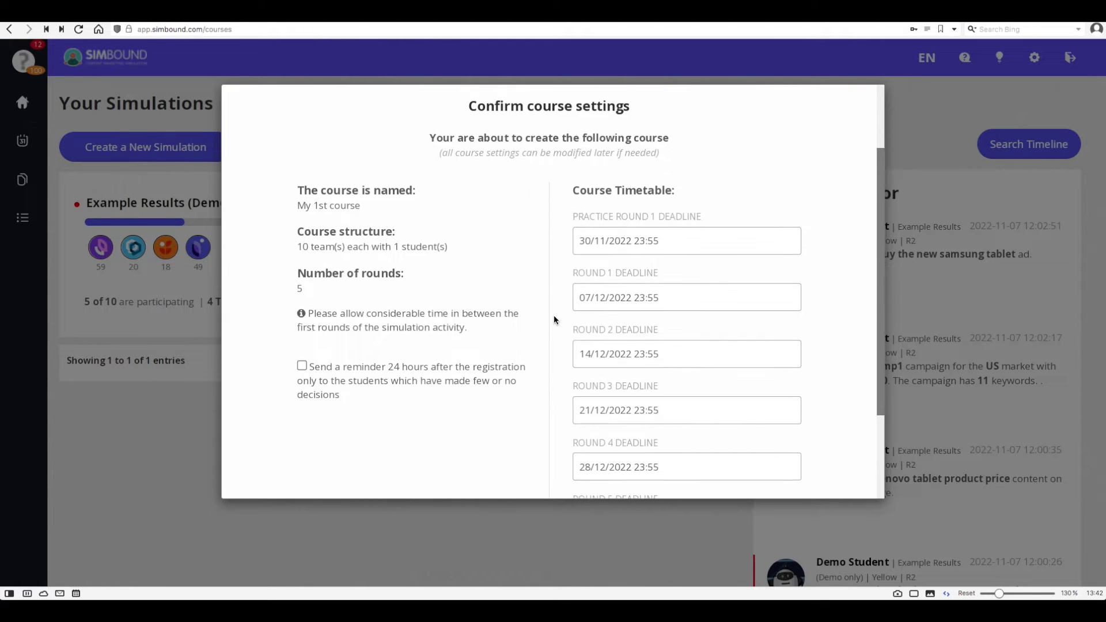
scroll(555, 316, down, 2)
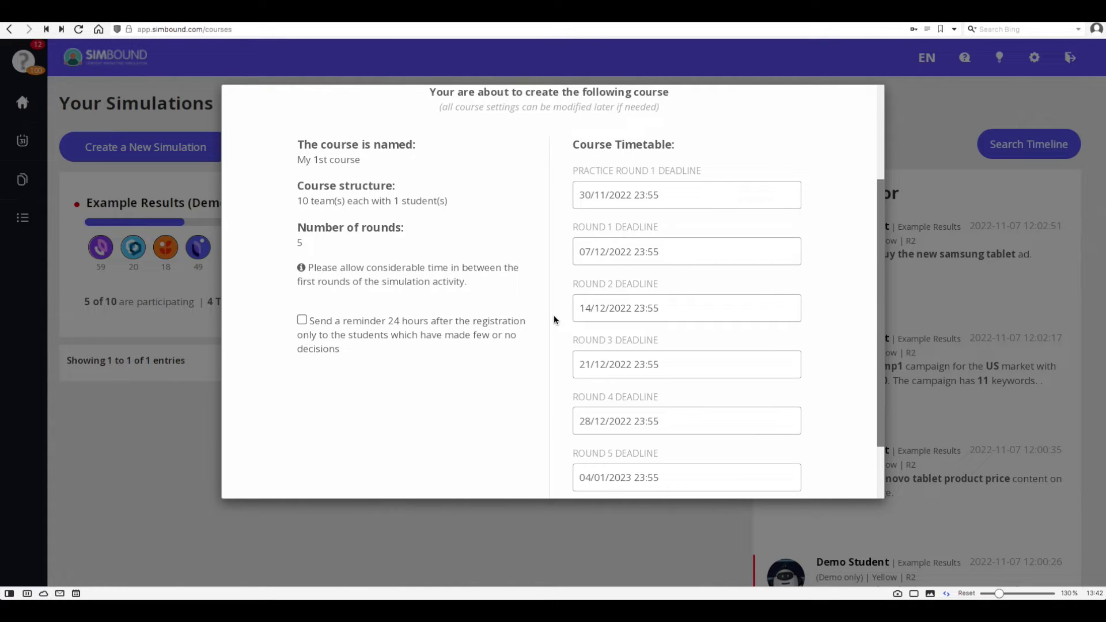
scroll(554, 316, down, 1)
click(603, 437)
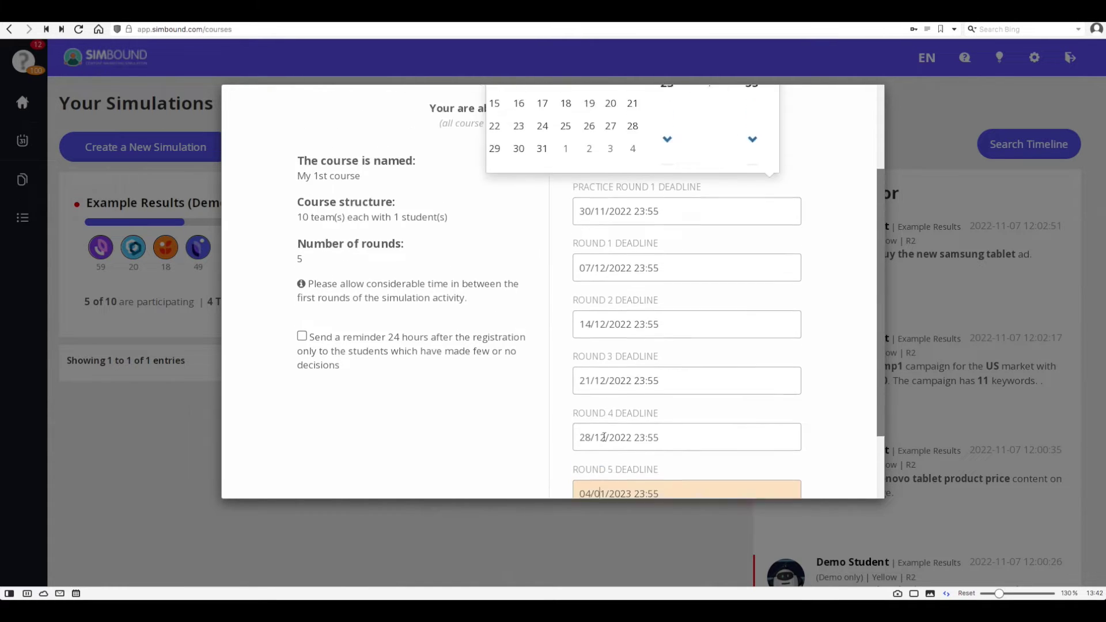
scroll(603, 437, up, 3)
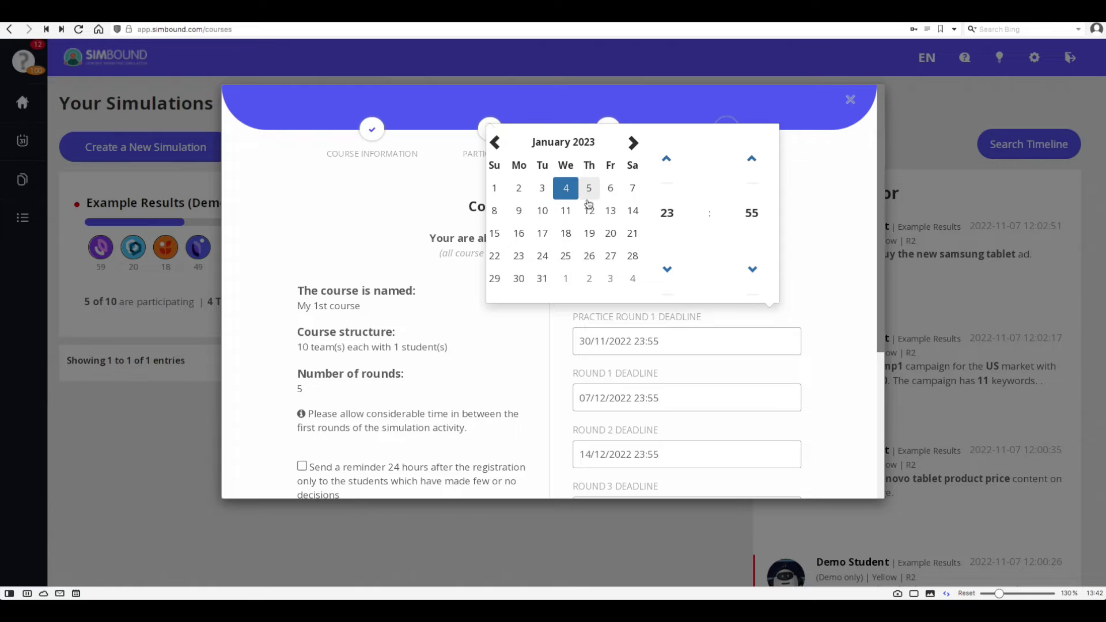
click(566, 256)
click(558, 340)
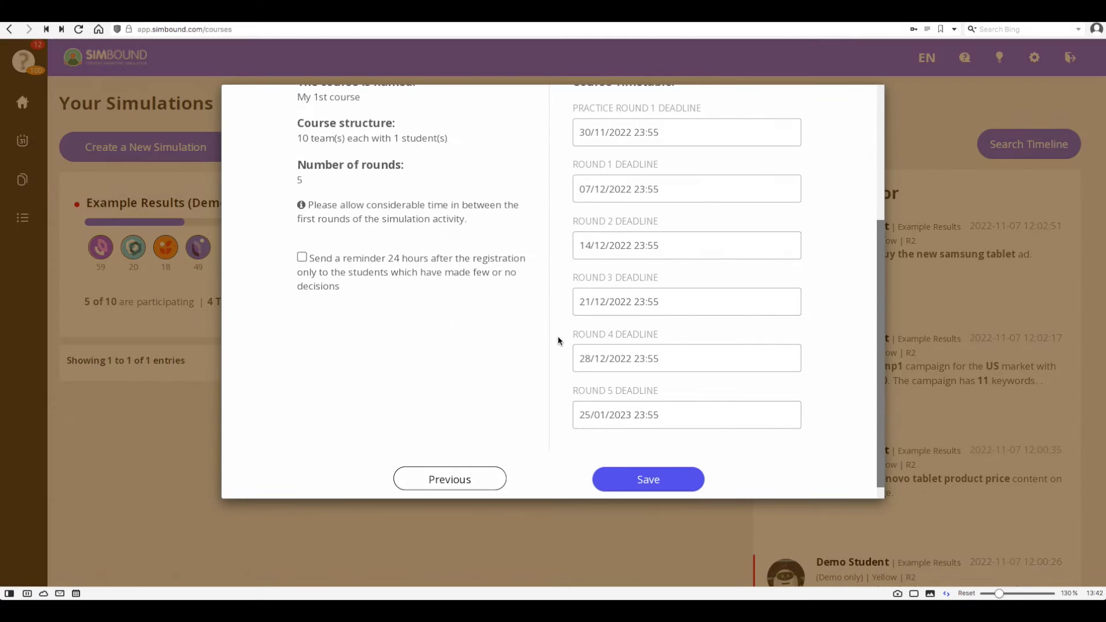
Move the Round 4 deadline to 15/01/2023 23:55.
click(621, 361)
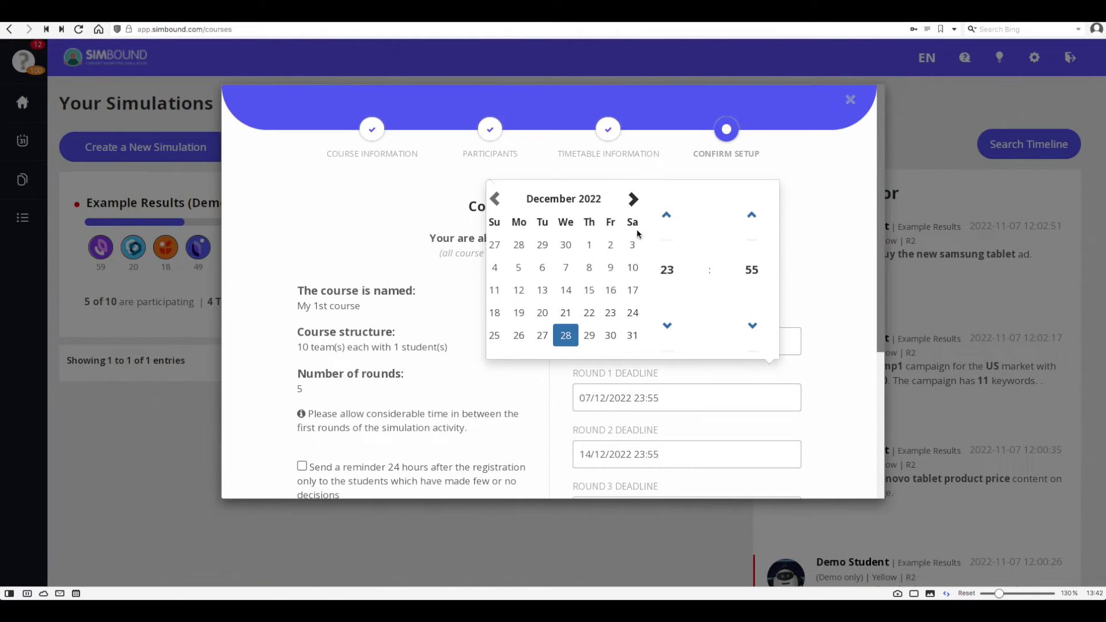
click(632, 199)
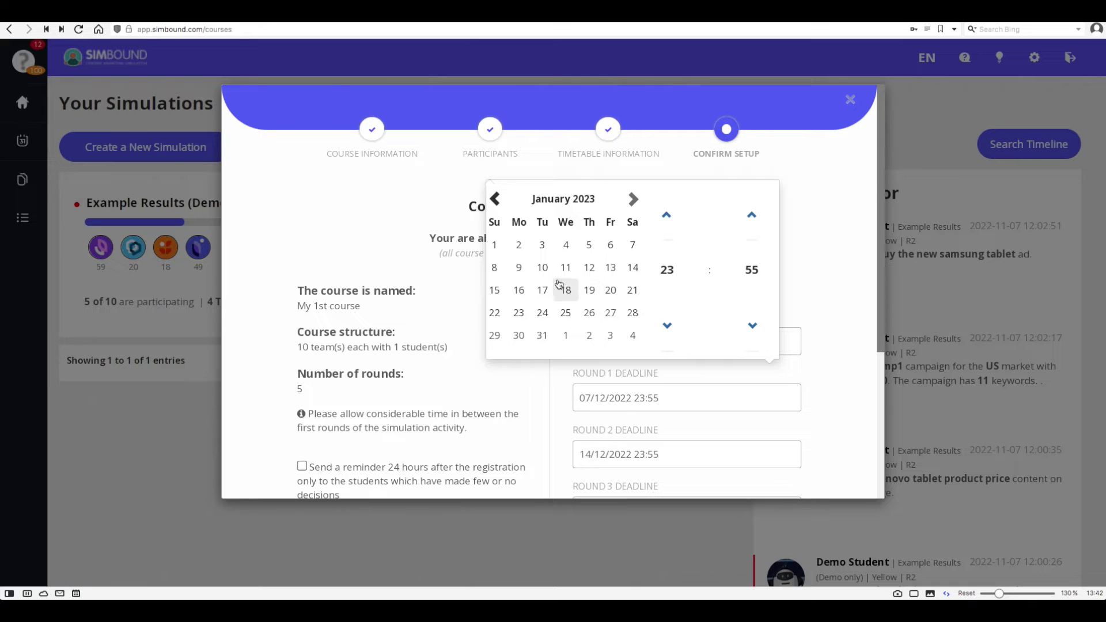
click(493, 289)
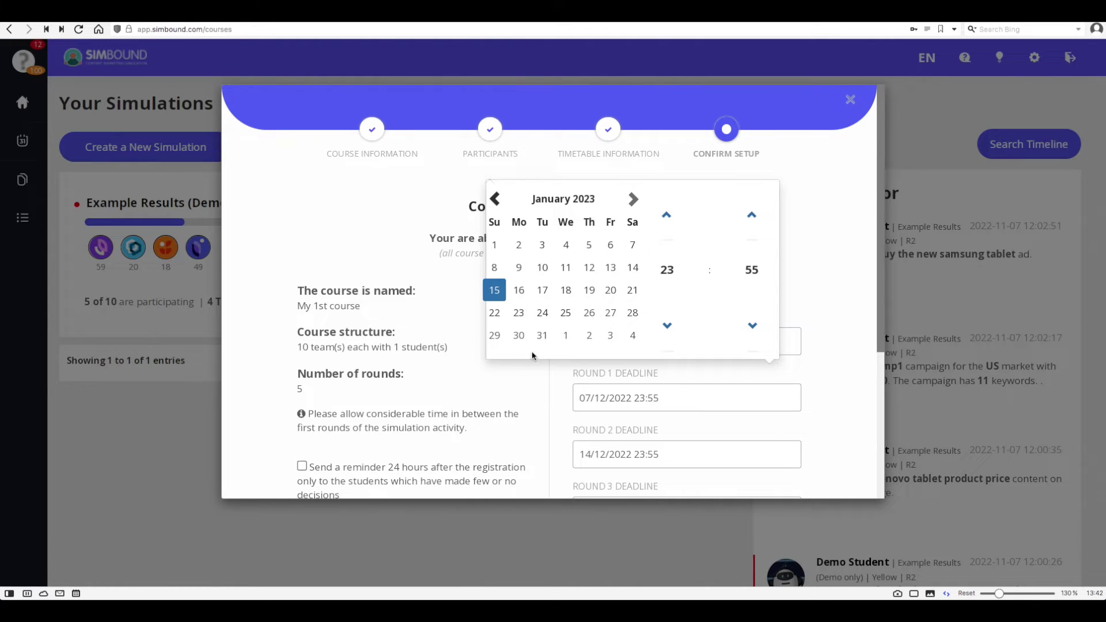
click(553, 373)
Enable the 24-hour reminder for inactive students and create the course.
scroll(552, 375, down, 4)
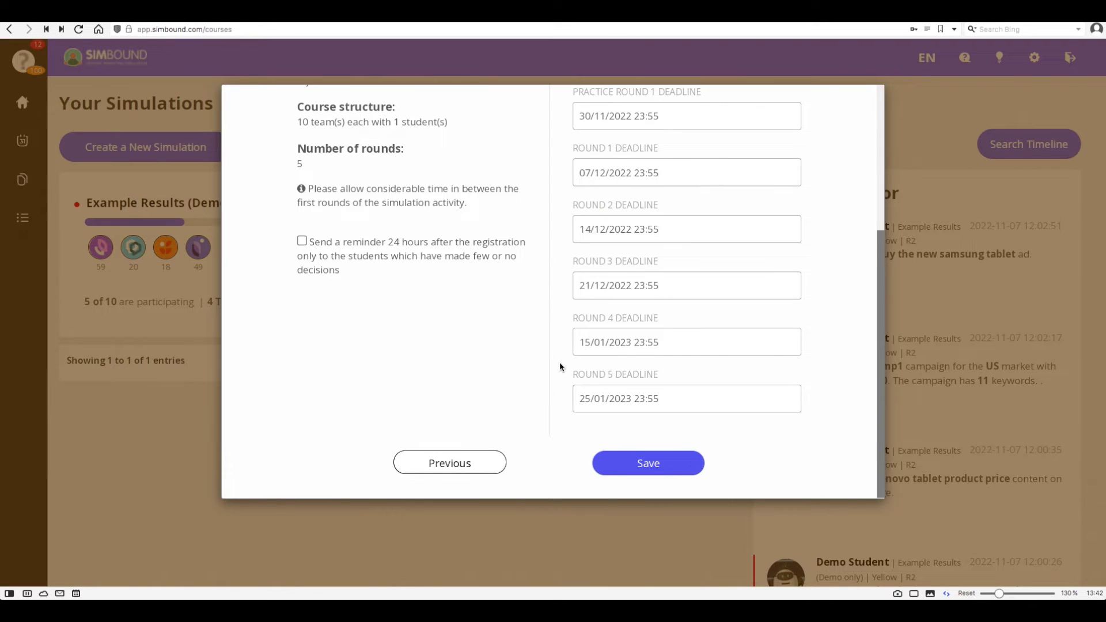
scroll(559, 368, up, 1)
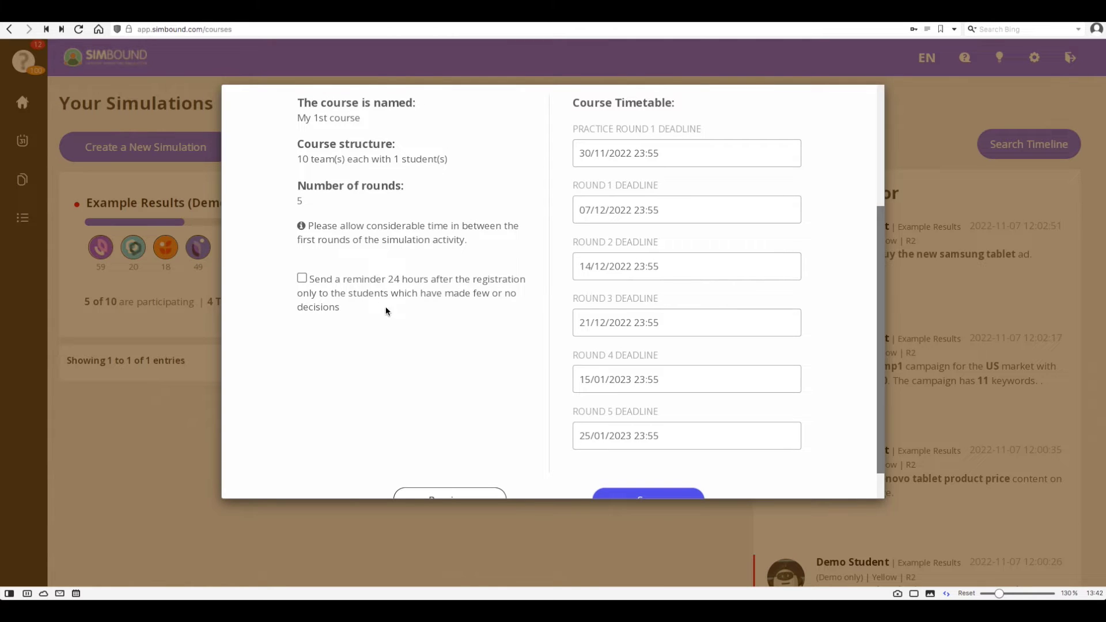
click(302, 279)
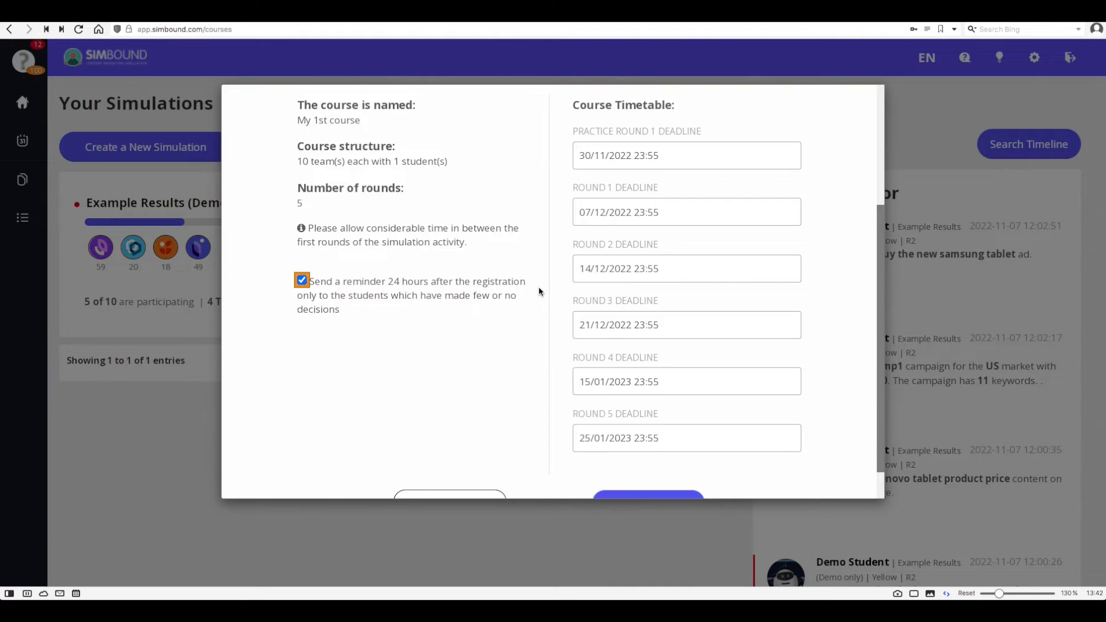
scroll(539, 290, up, 3)
scroll(538, 290, down, 4)
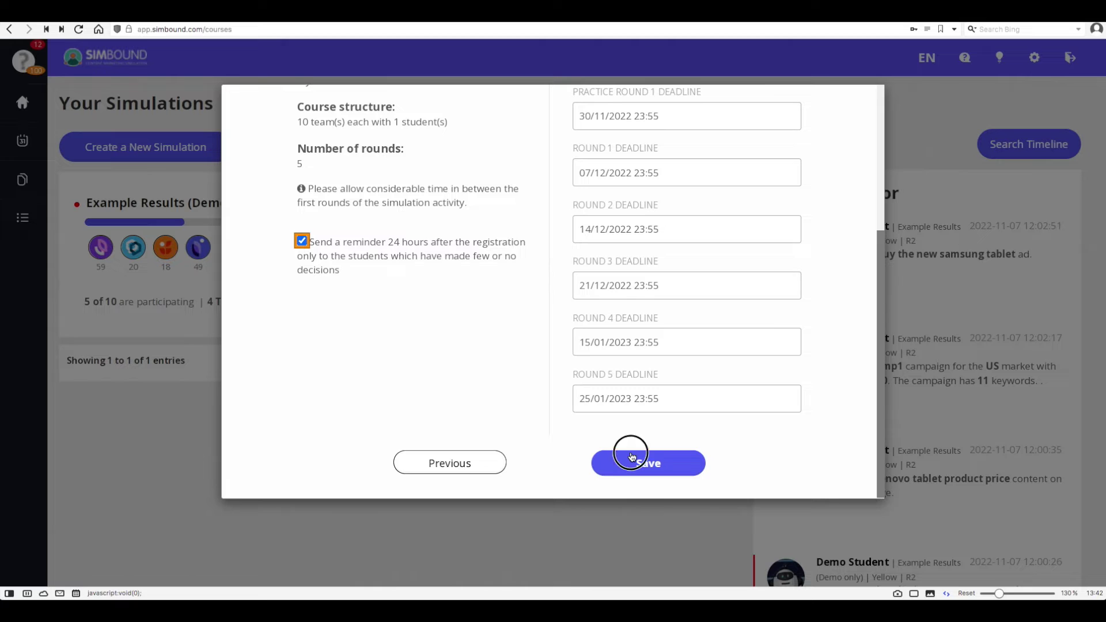
click(632, 458)
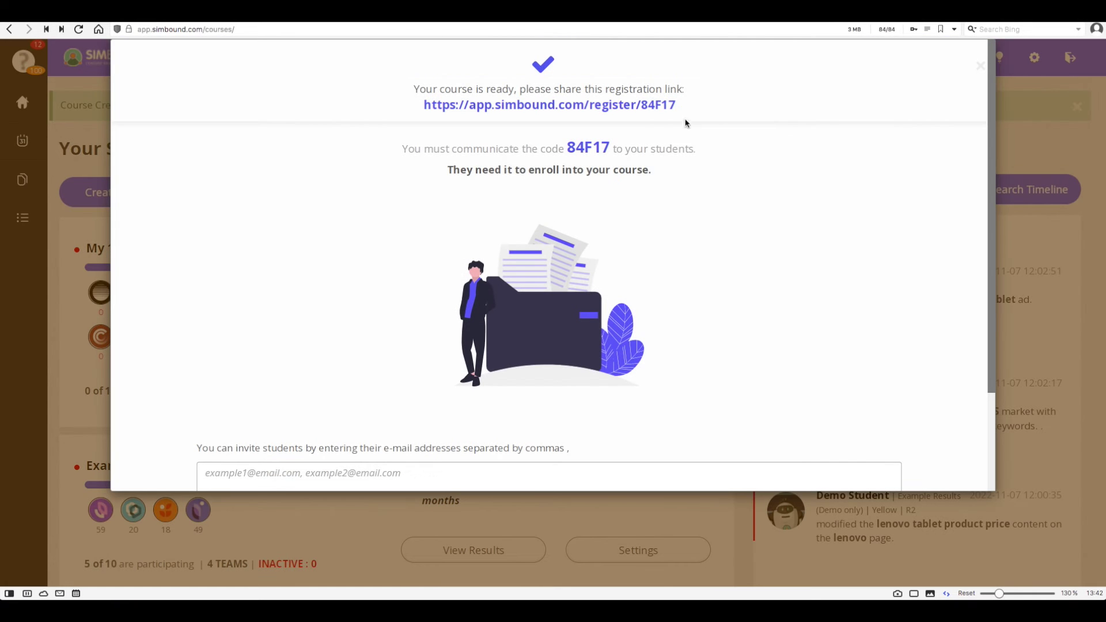
Copy the course's student registration link.
drag(677, 105, 425, 108)
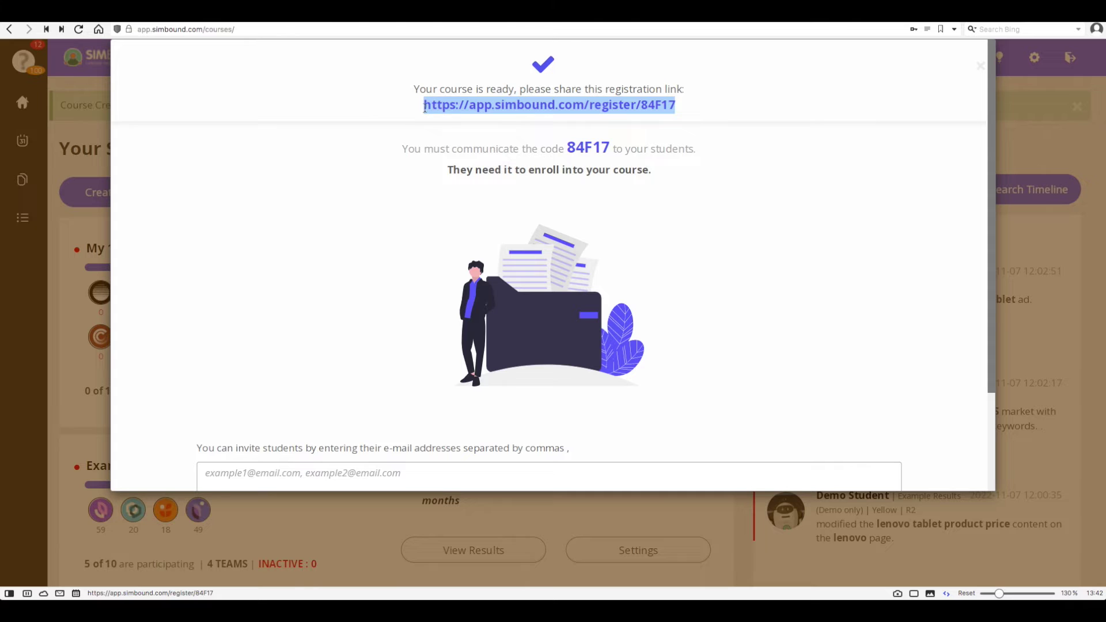
right_click(489, 109)
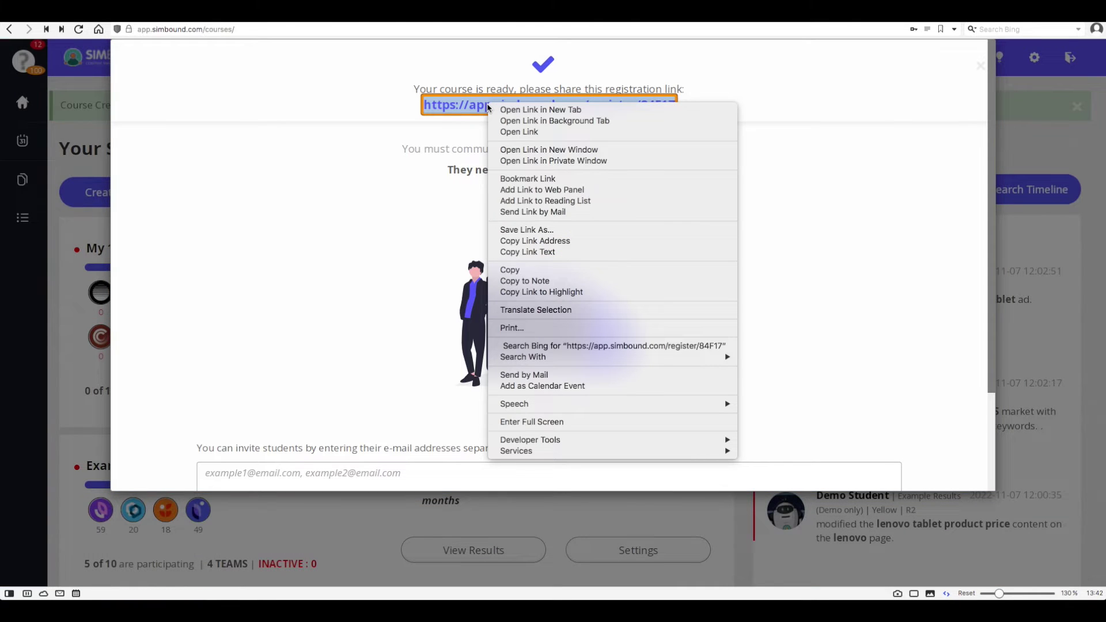
click(527, 272)
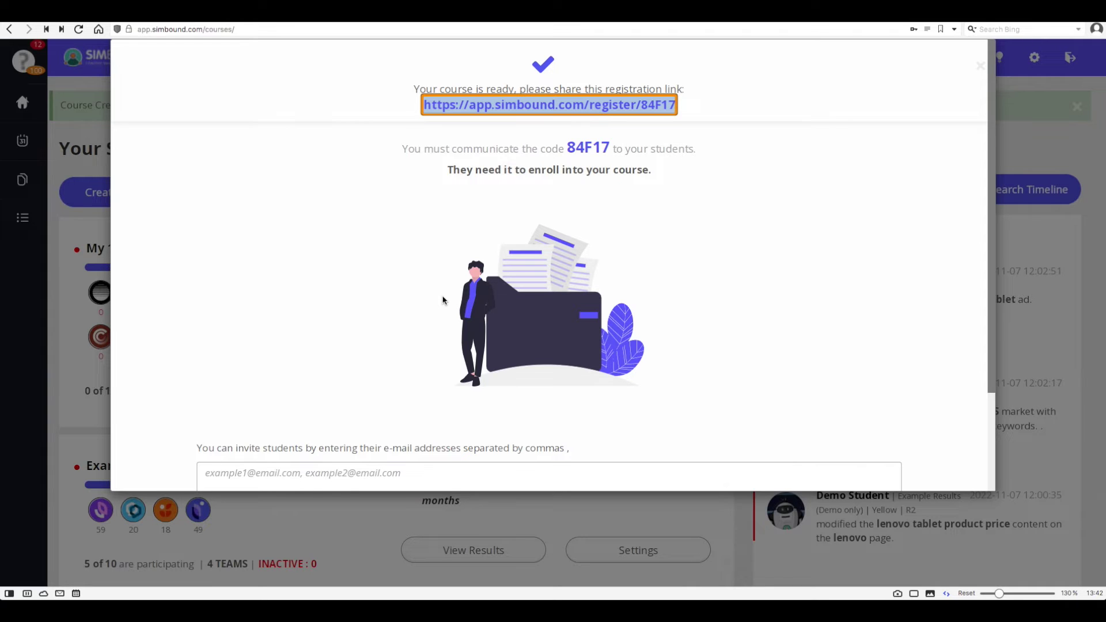
Enter two student e-mail addresses and send the invitations.
scroll(438, 335, down, 3)
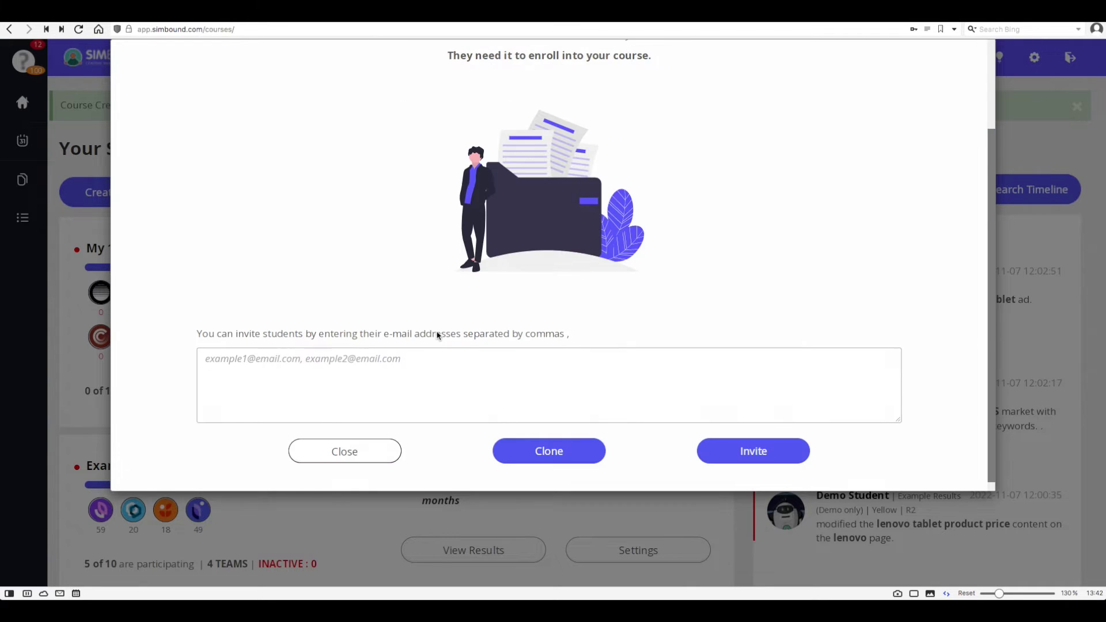
click(438, 365)
text(mai)
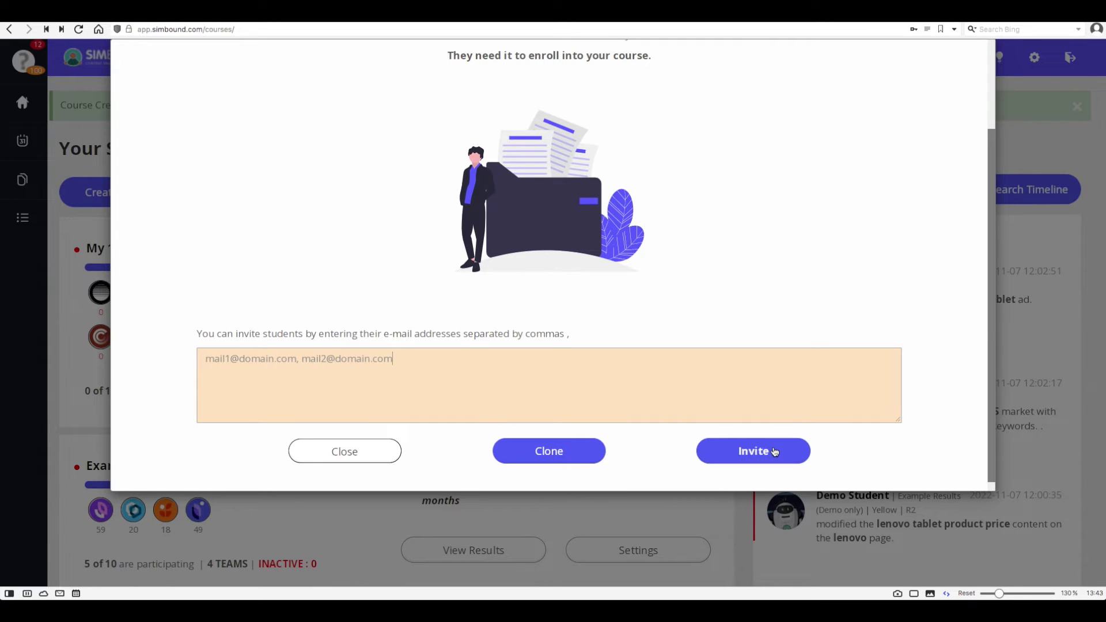
click(753, 451)
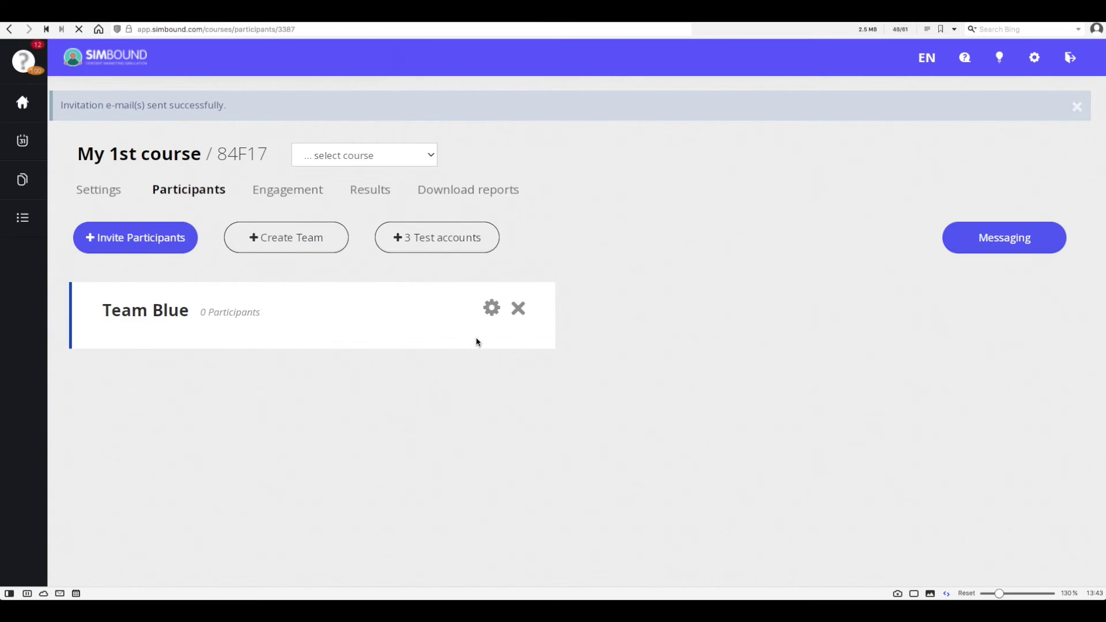
Generate three test accounts, review their logins and shared password, and confirm.
scroll(542, 363, down, 10)
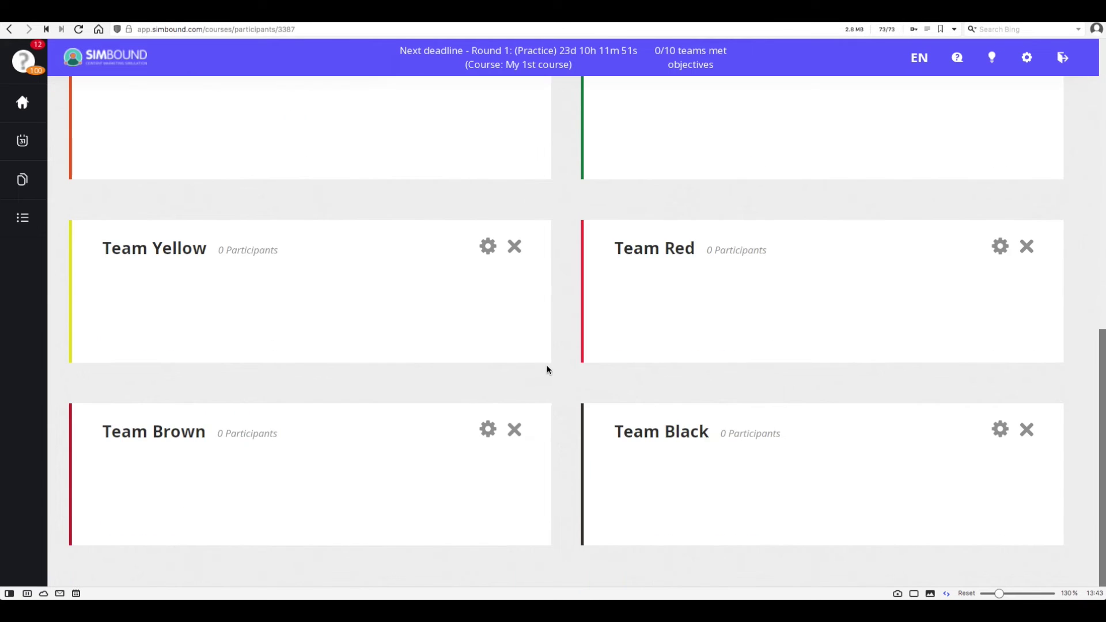
scroll(550, 366, up, 10)
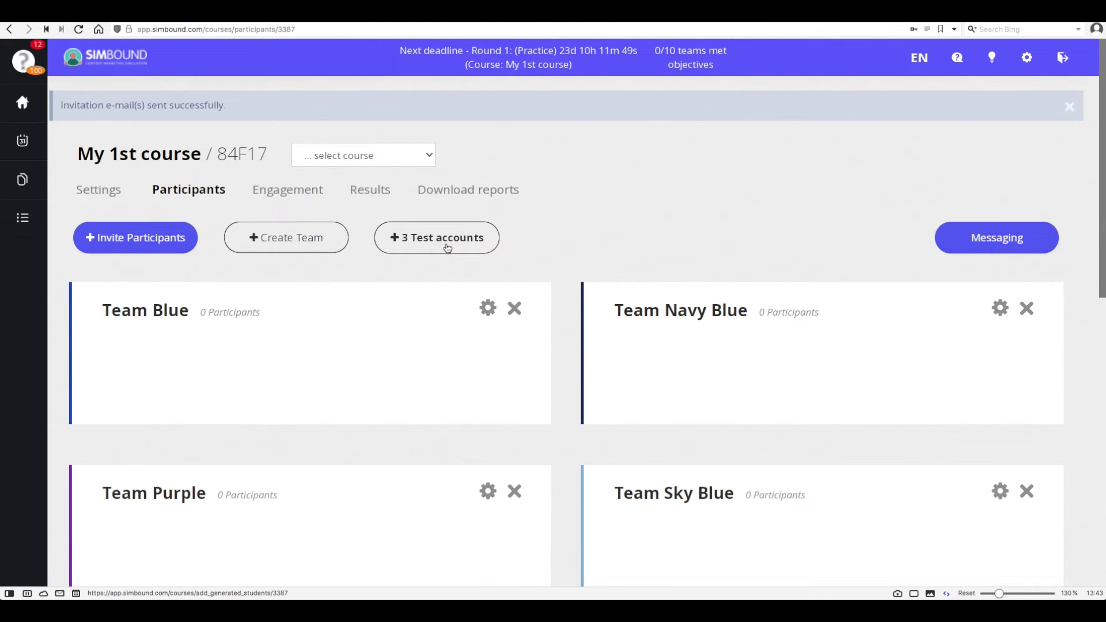
click(448, 248)
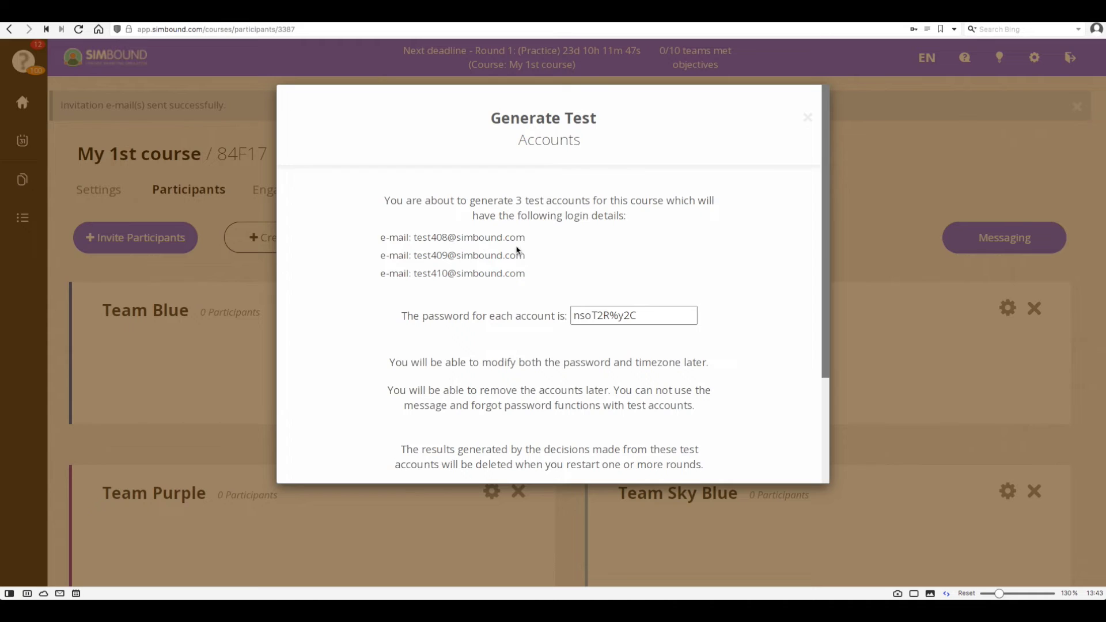
drag(412, 240, 523, 246)
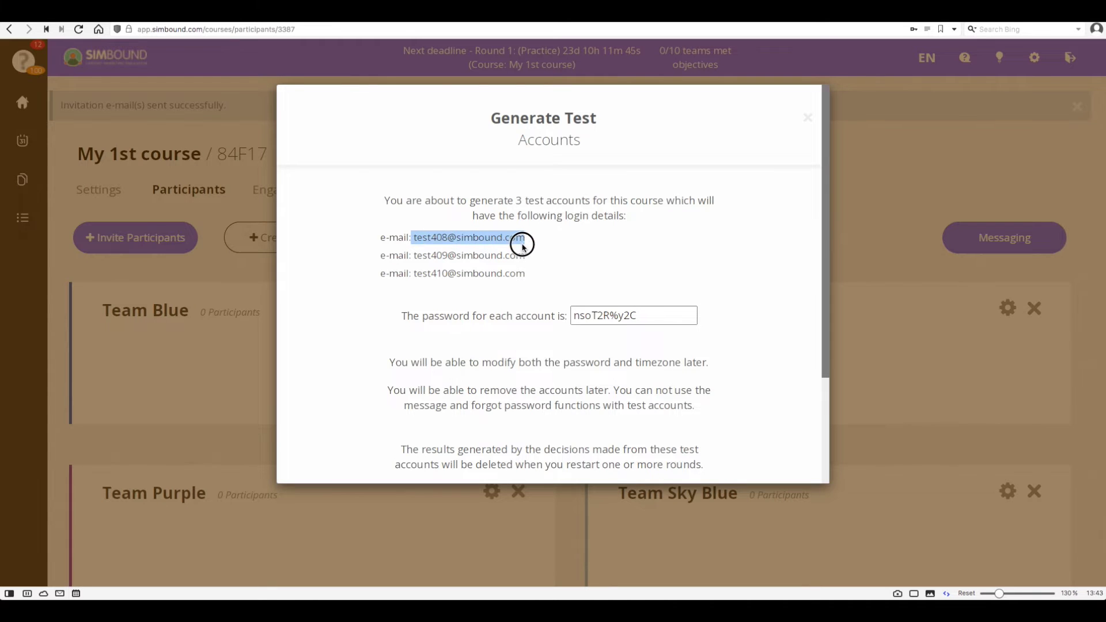
drag(639, 313, 571, 316)
scroll(599, 279, down, 5)
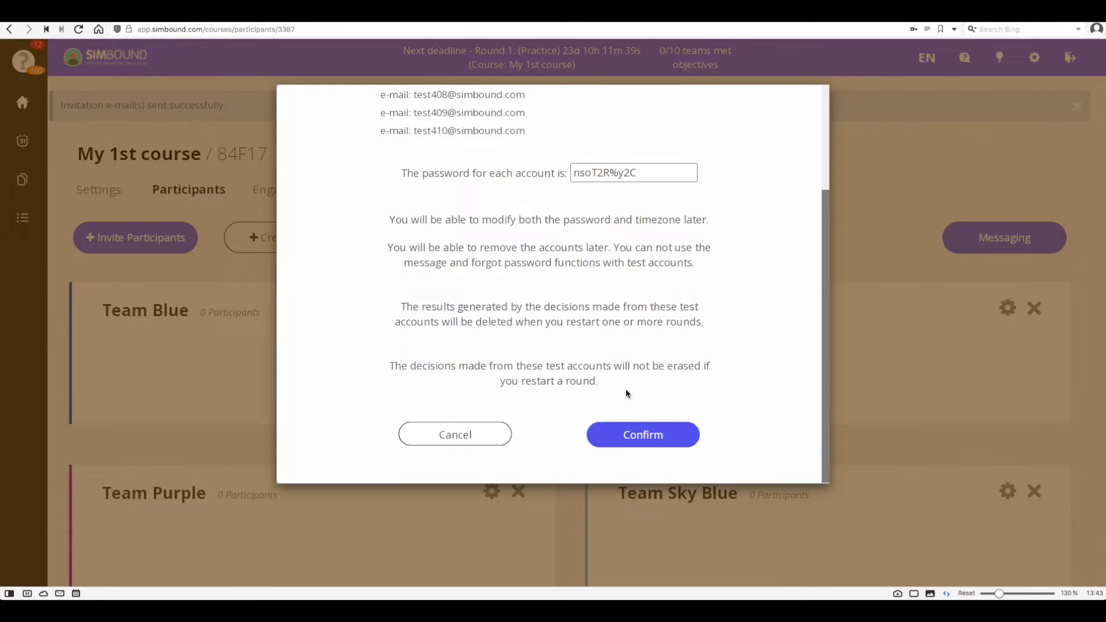
click(643, 439)
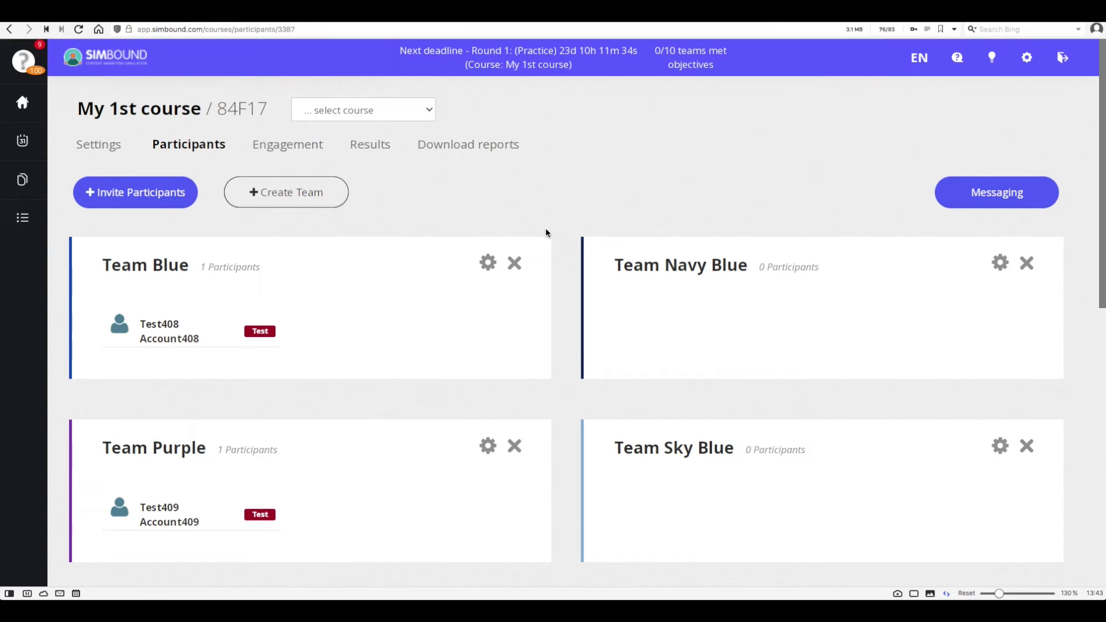
Move Team Blue's test account to Team Purple.
scroll(313, 347, down, 1)
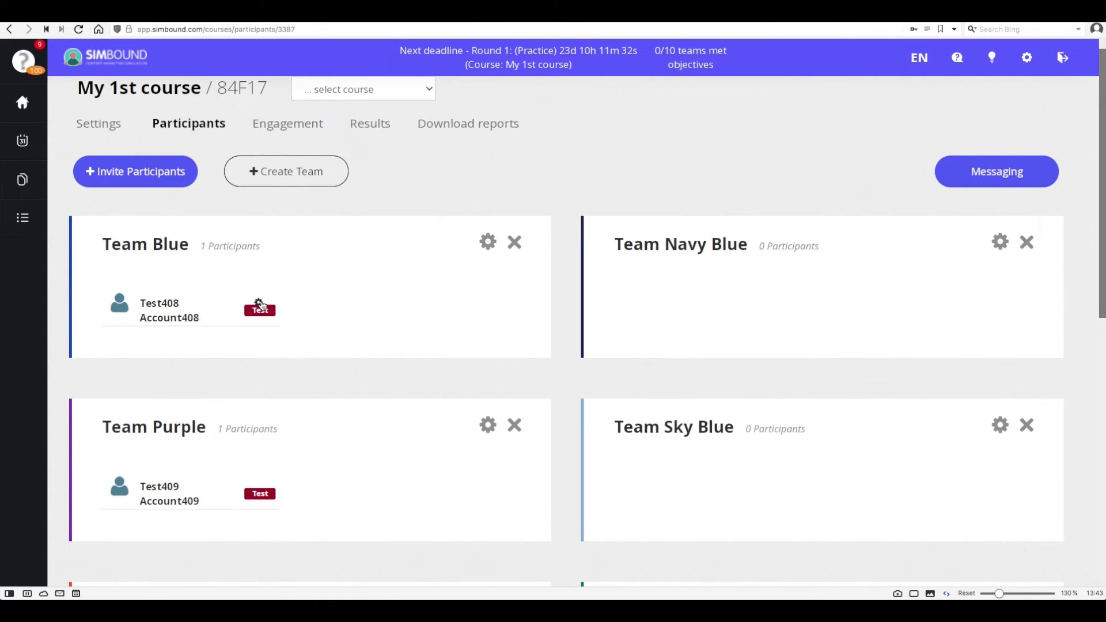
click(260, 305)
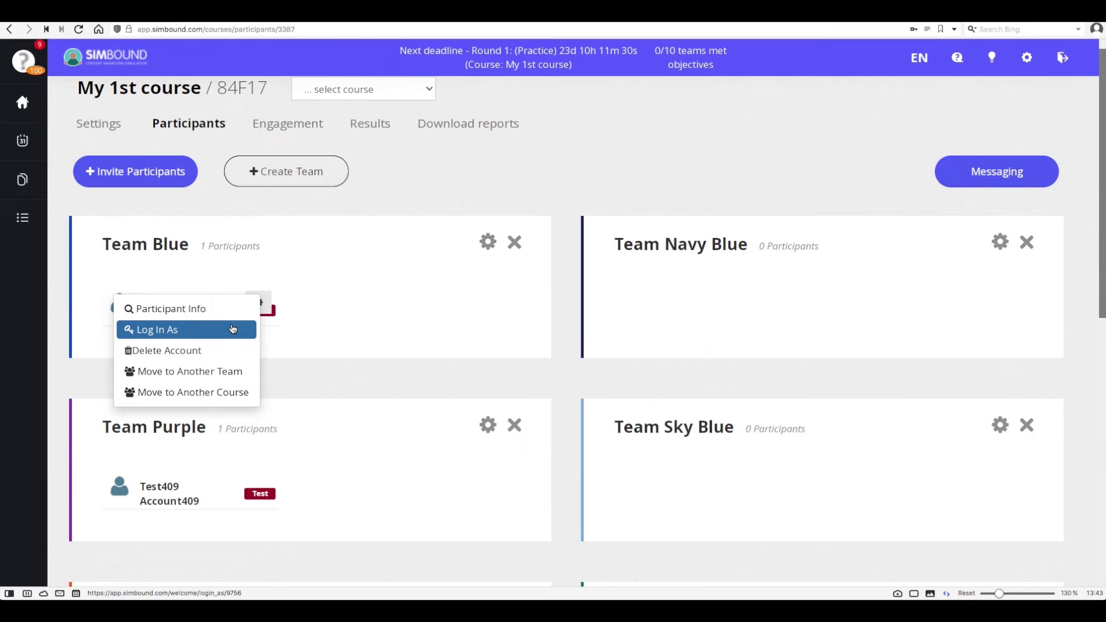
click(233, 372)
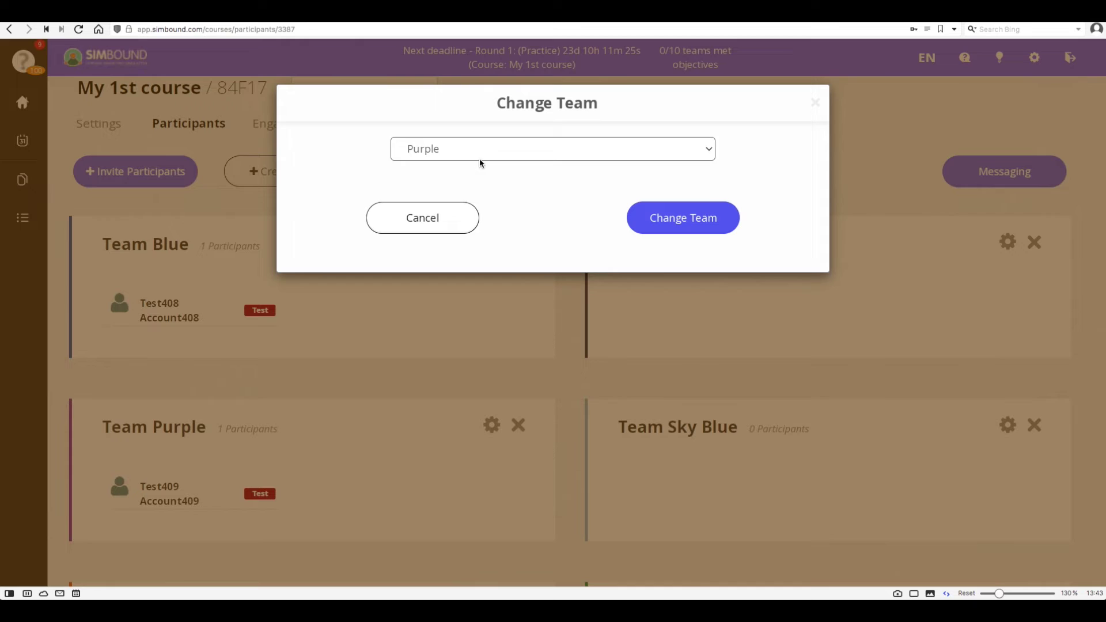
click(478, 152)
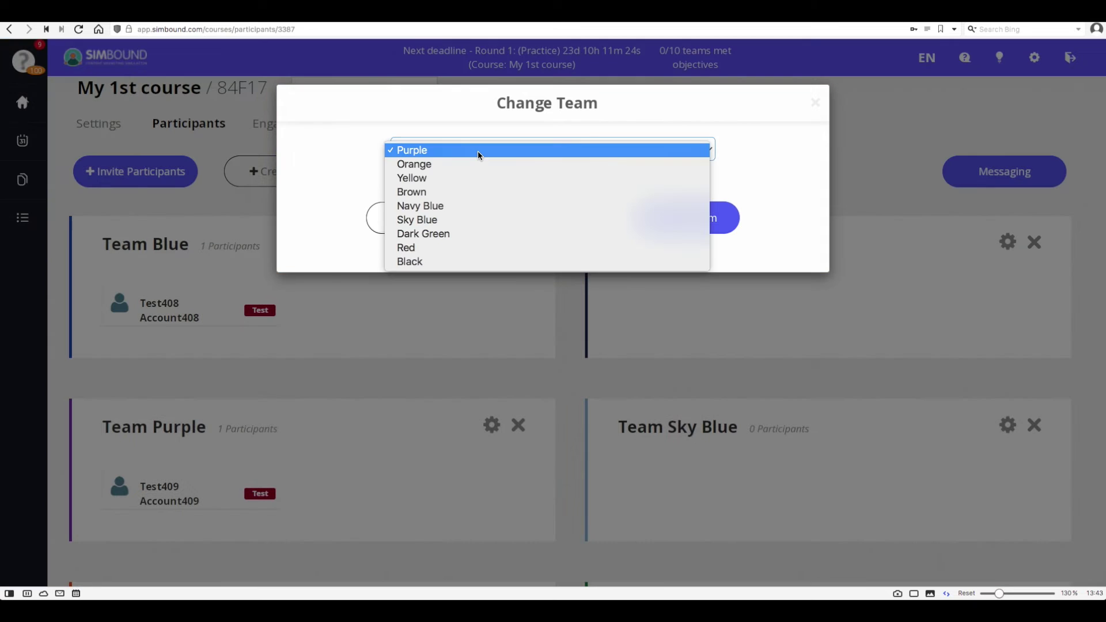
click(478, 154)
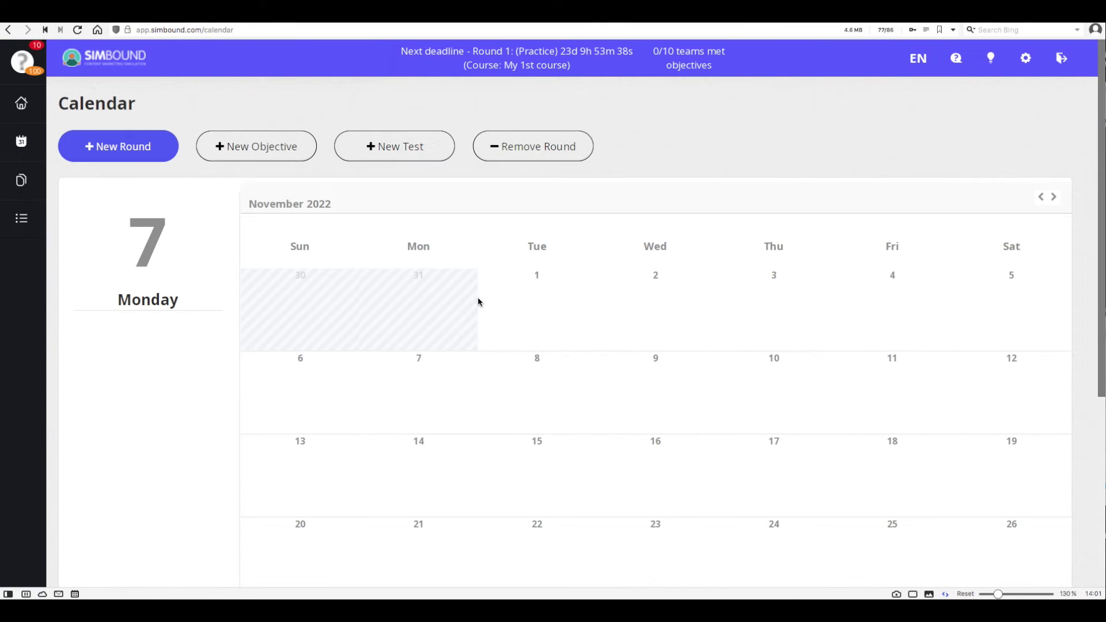
On the Calendar, move the practice round deadline to 16 November and Round 1 to 30 November.
scroll(551, 330, down, 1)
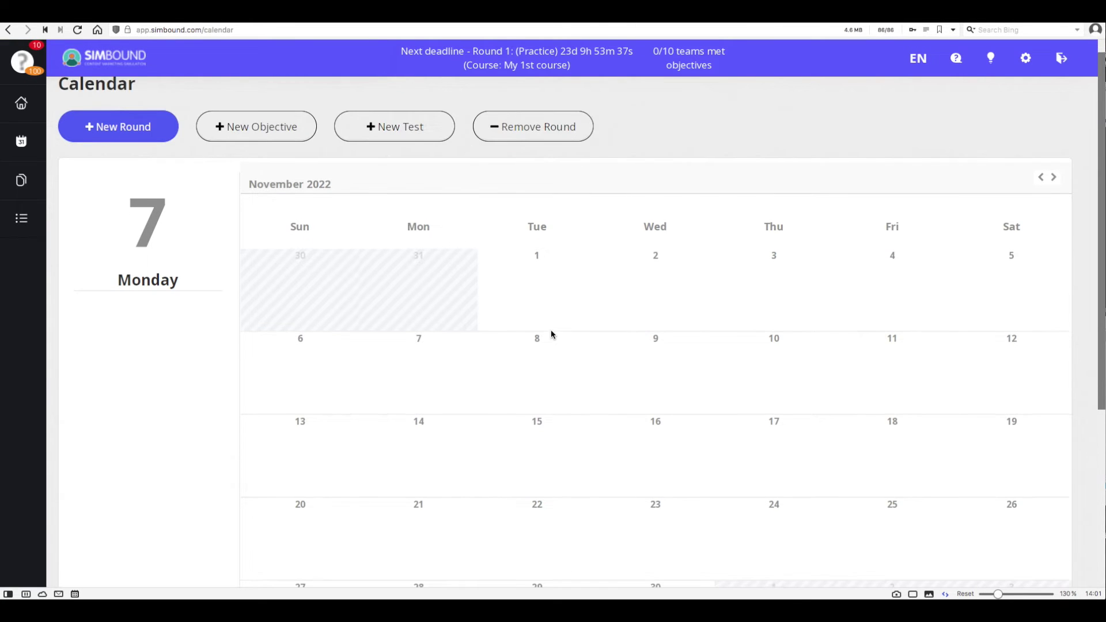
scroll(685, 361, down, 3)
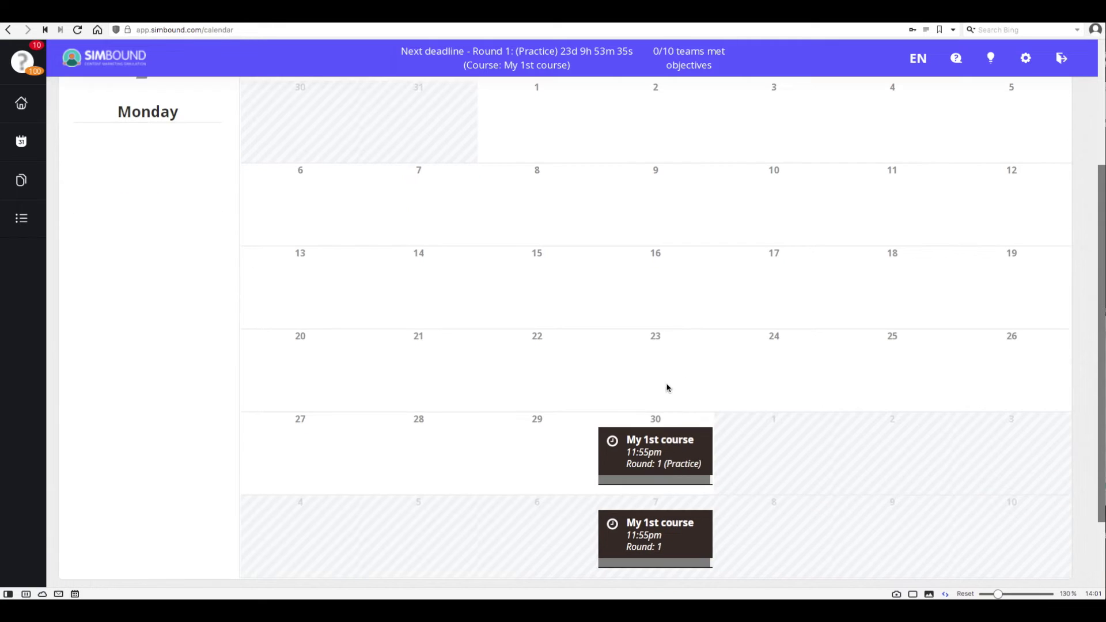
drag(661, 443, 653, 290)
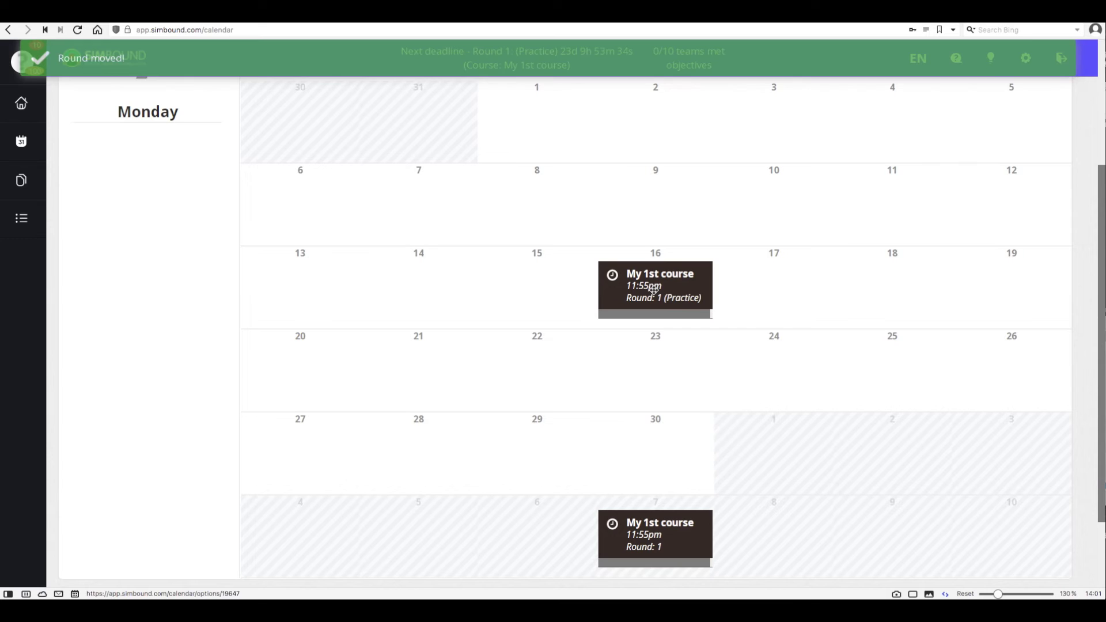
drag(658, 521, 663, 429)
scroll(662, 427, up, 4)
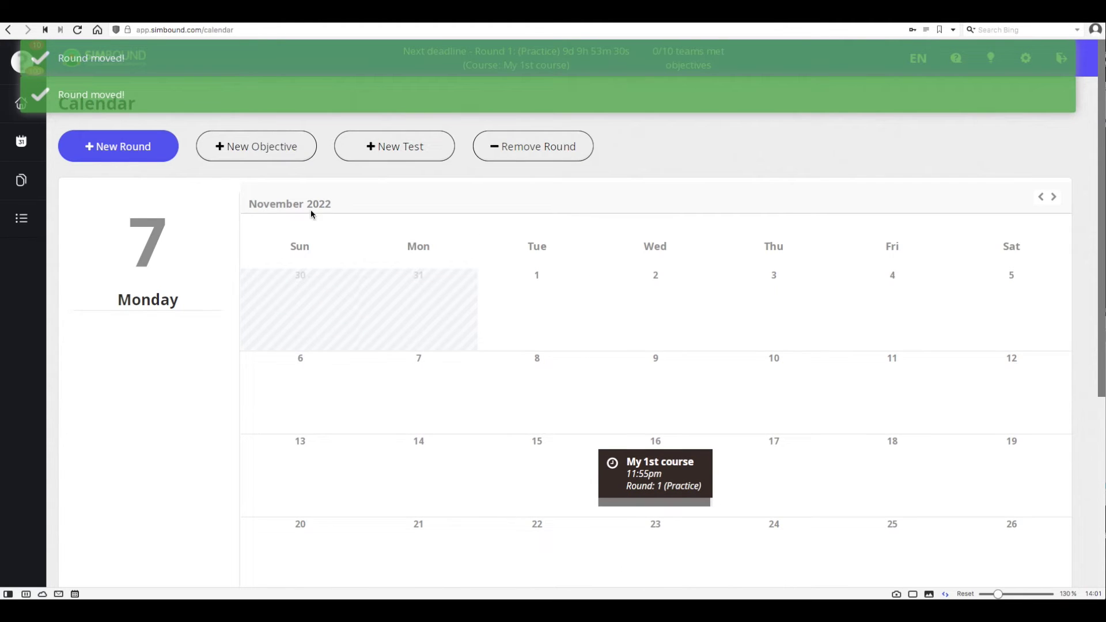
Save a practice-round objective for My 1st course: 2 landing pages via Landing Page Preset.
click(271, 154)
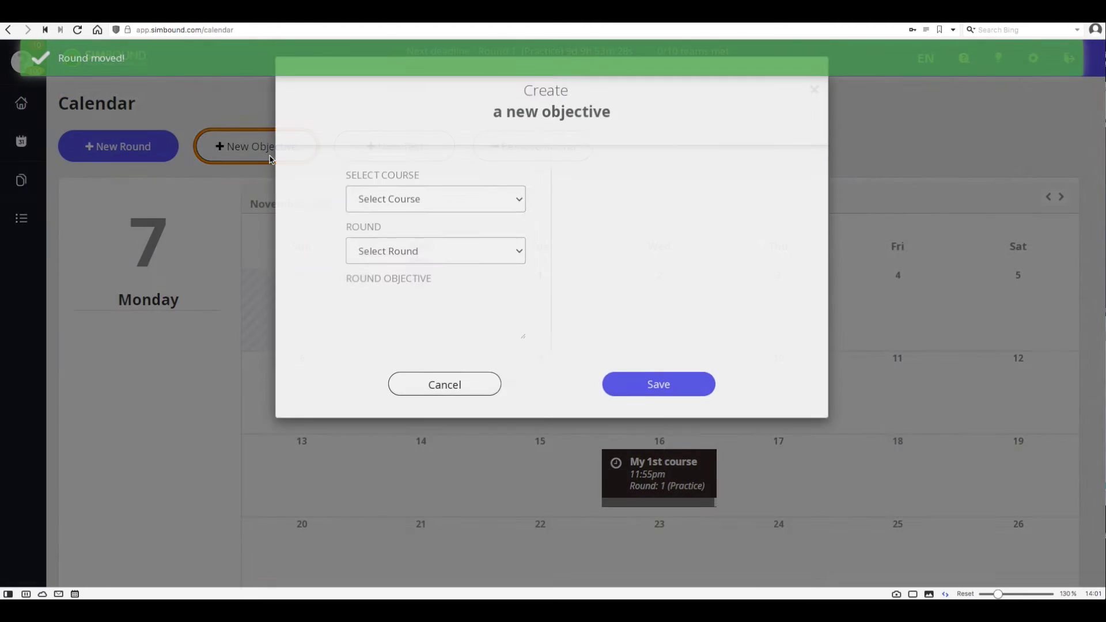
click(438, 230)
click(433, 242)
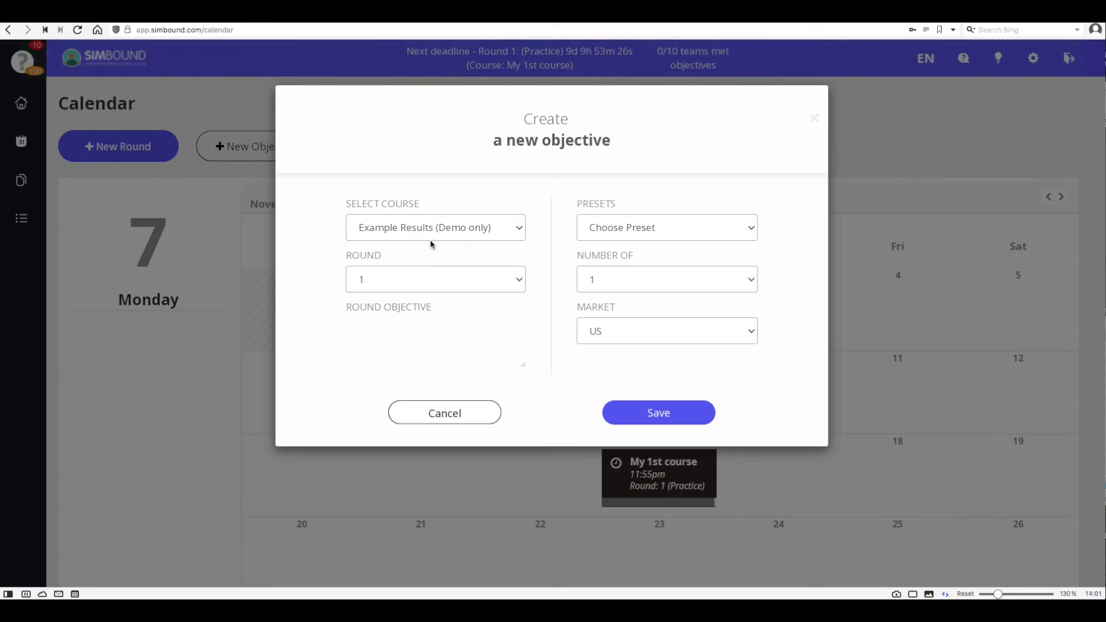
click(435, 231)
click(427, 215)
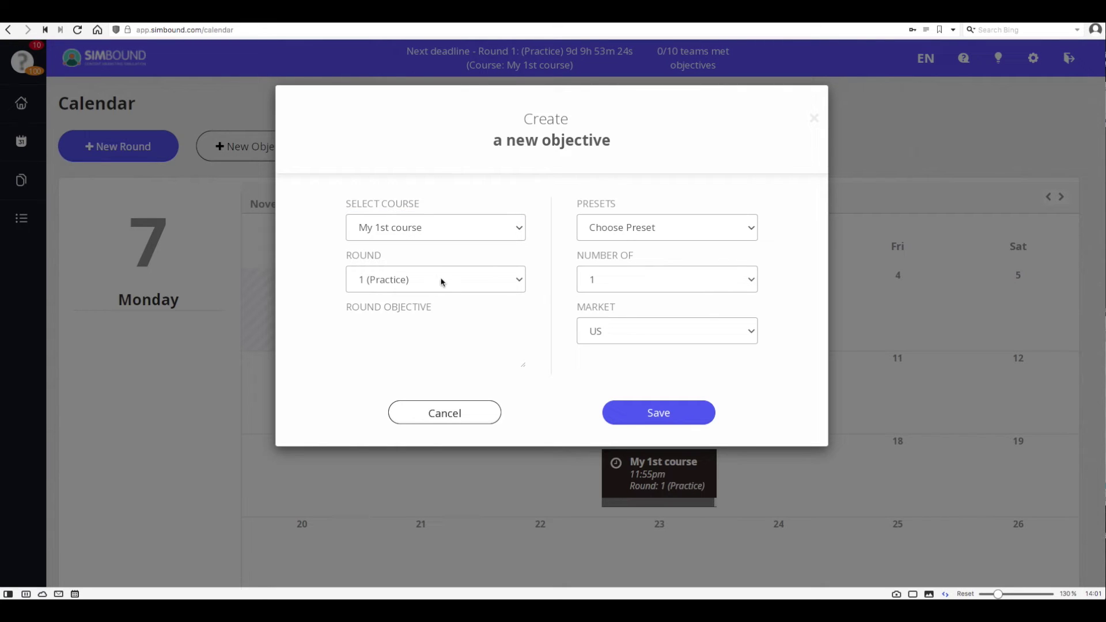
click(633, 233)
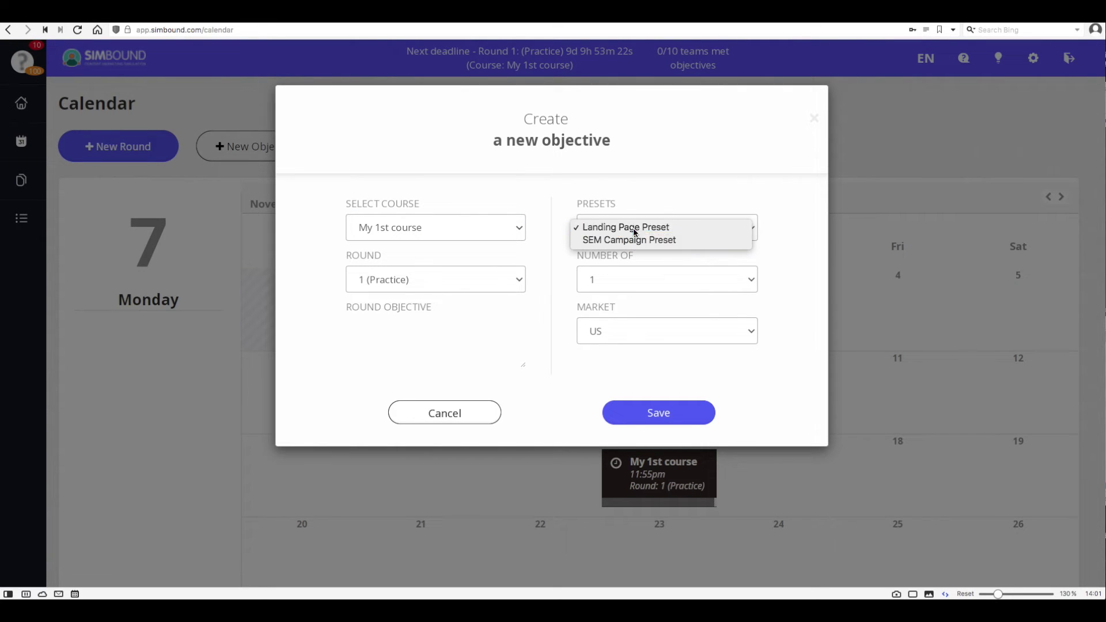
click(631, 226)
click(629, 281)
click(625, 291)
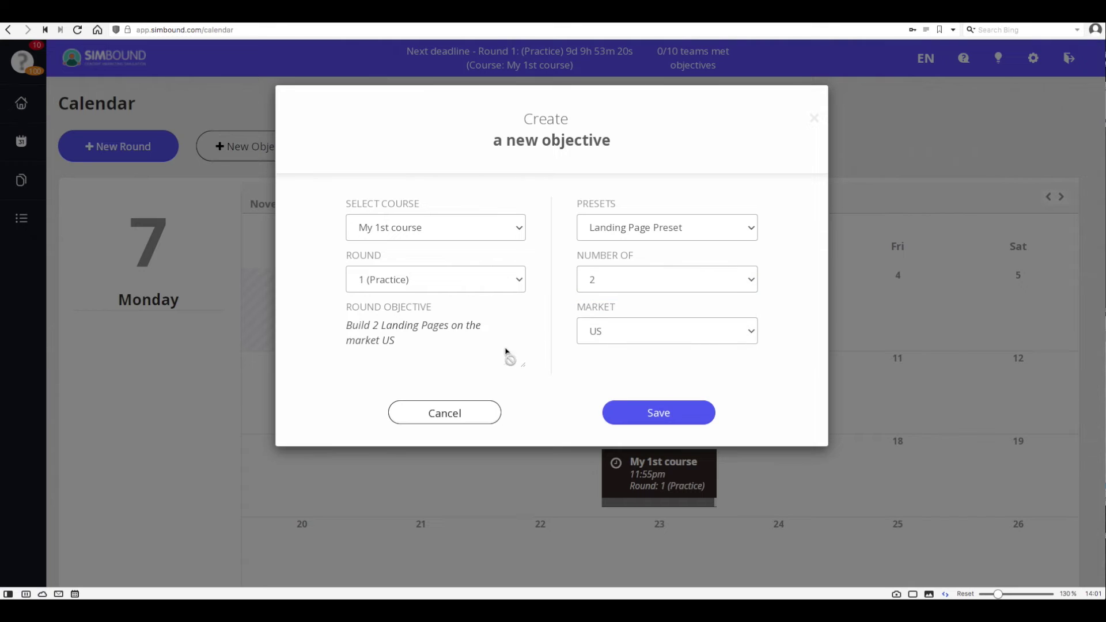
click(645, 412)
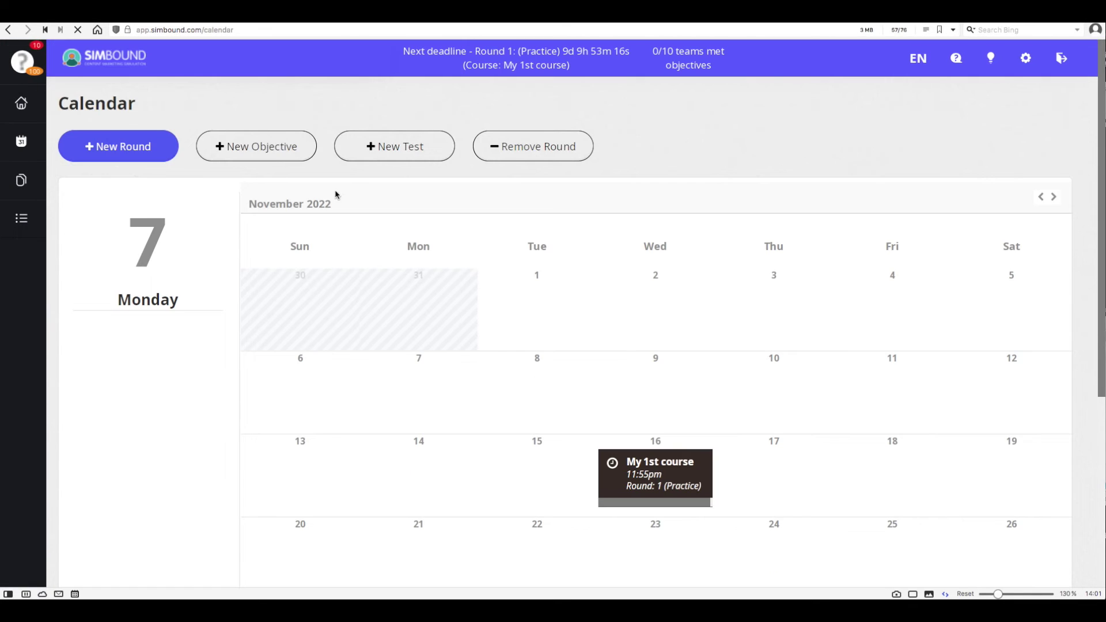
Save a Round 1 objective for My 1st course: 2 ad campaigns via SEM Campaign Preset.
click(262, 146)
click(400, 227)
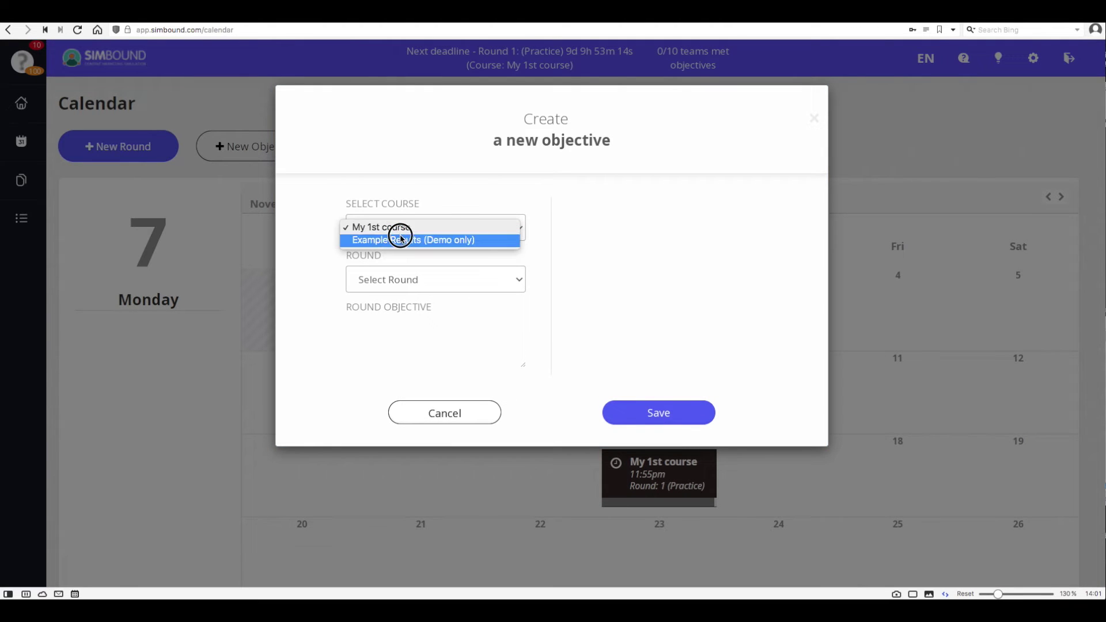
click(399, 226)
click(424, 281)
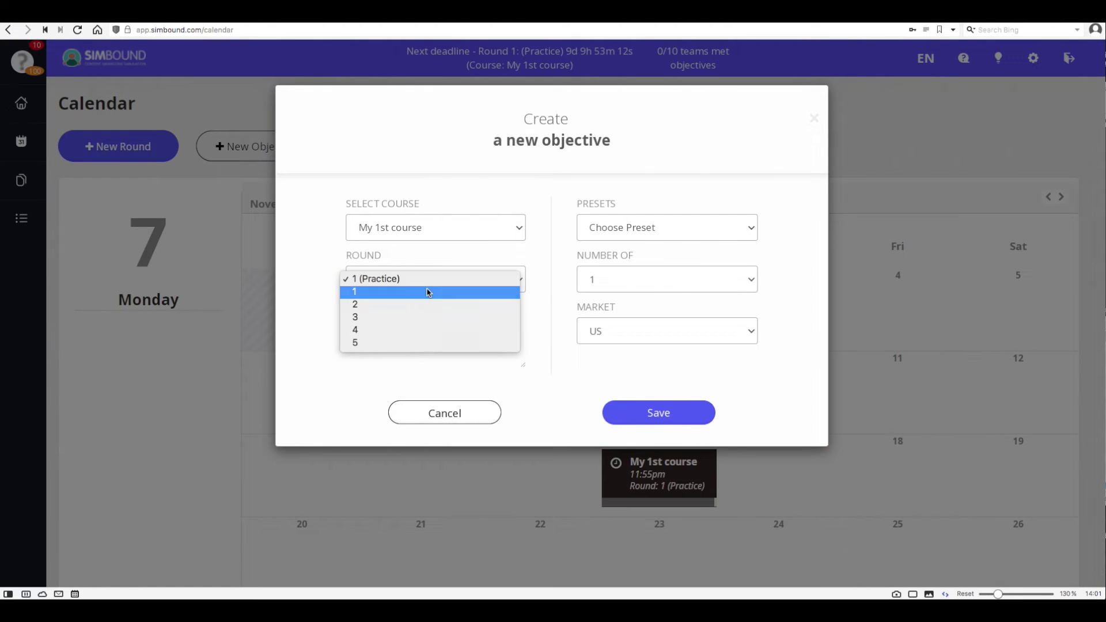
click(424, 292)
click(598, 229)
click(600, 239)
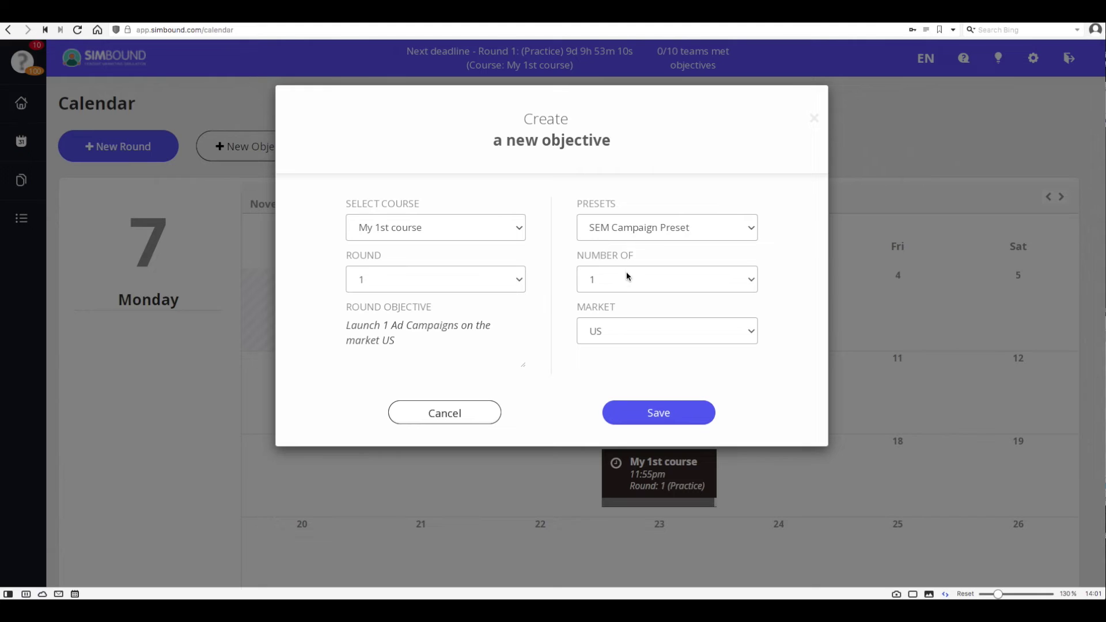
click(625, 280)
click(624, 292)
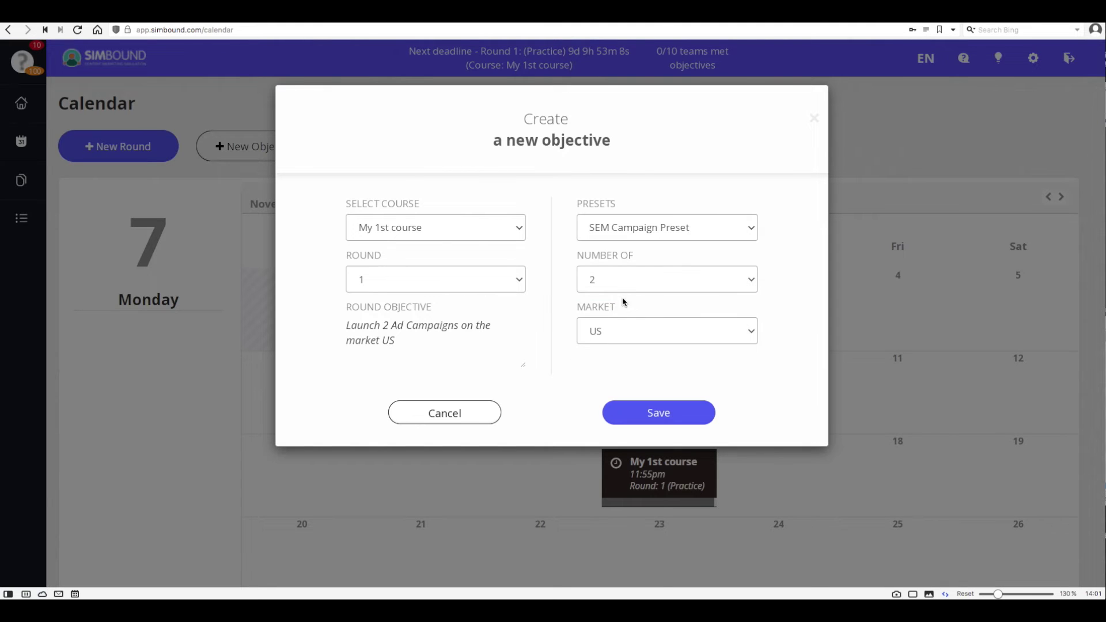
click(638, 403)
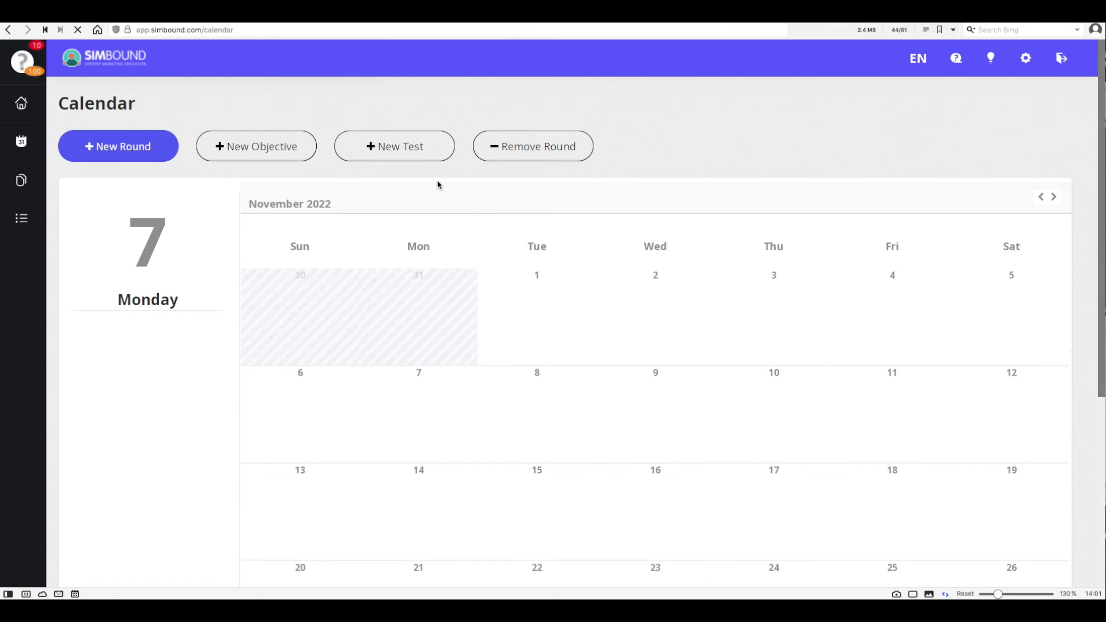
Save a round 3 test question for My 1st course using 'Overall: The best sold product'.
click(418, 155)
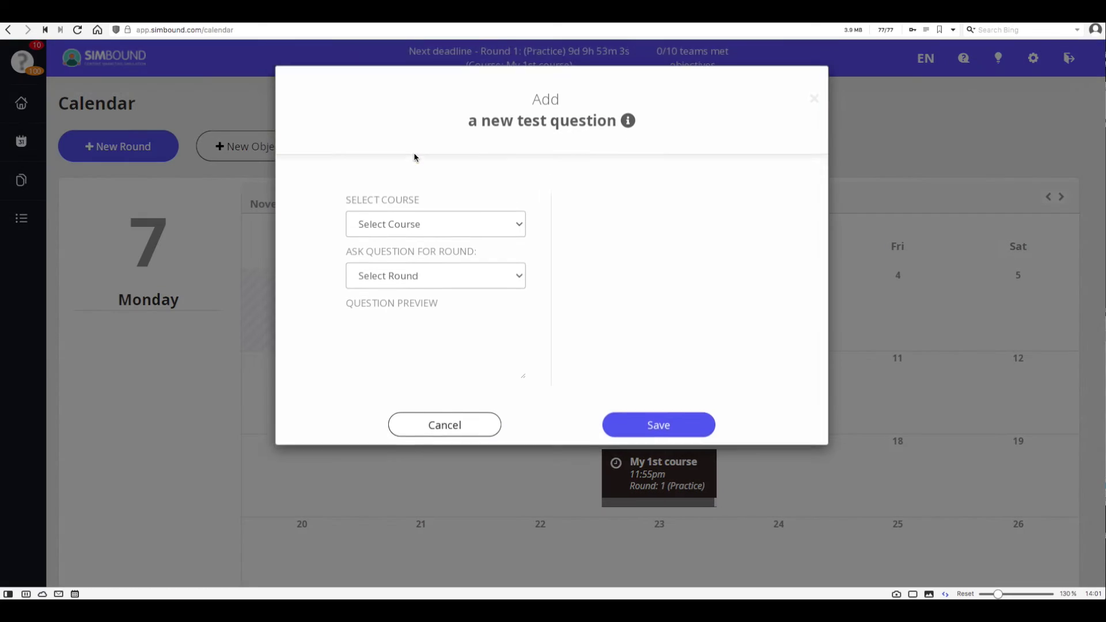
click(454, 241)
click(451, 242)
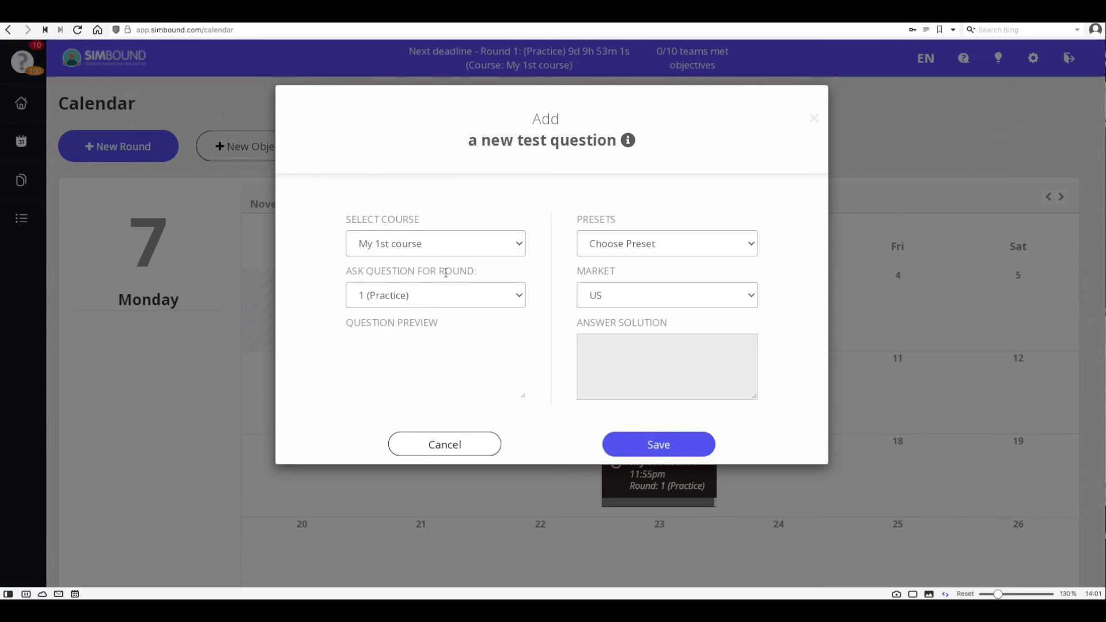
click(445, 295)
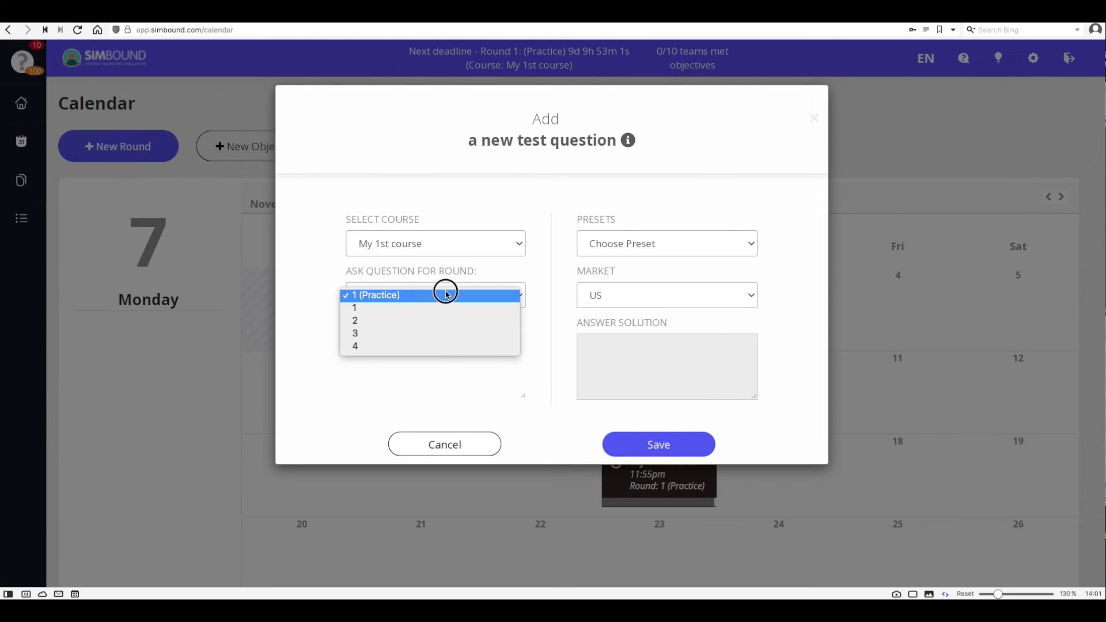
click(440, 333)
click(631, 250)
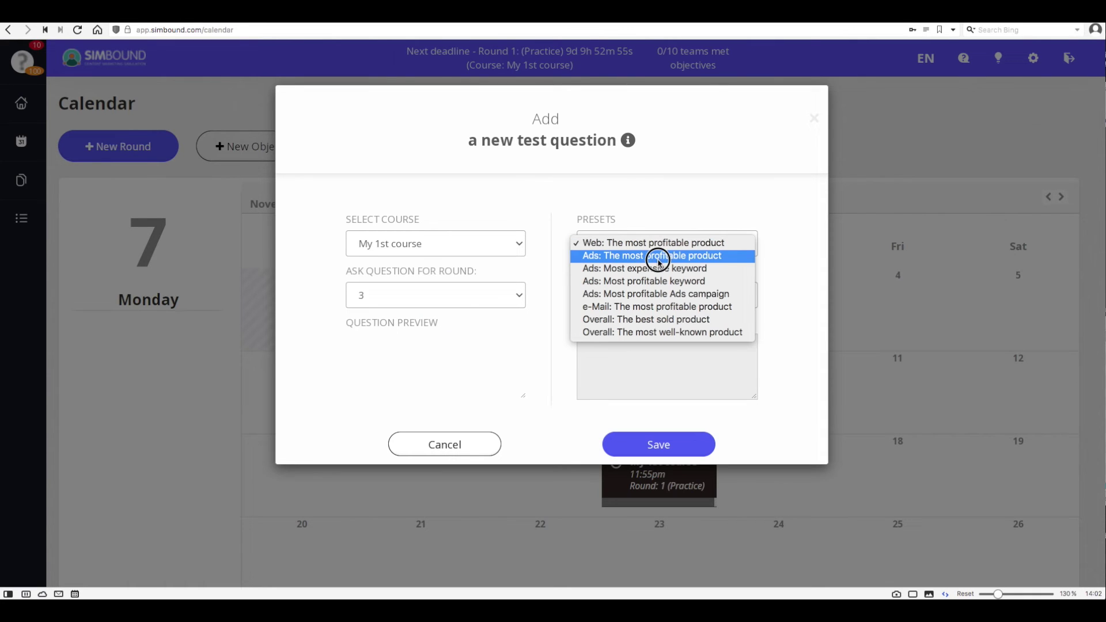
click(670, 319)
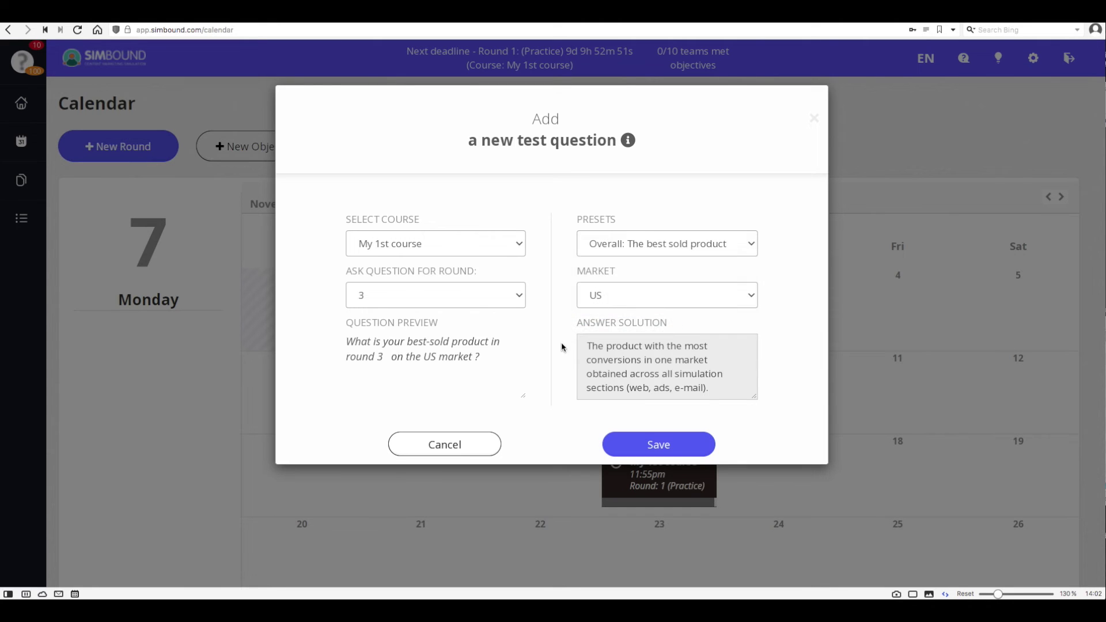
drag(347, 342, 491, 366)
click(657, 444)
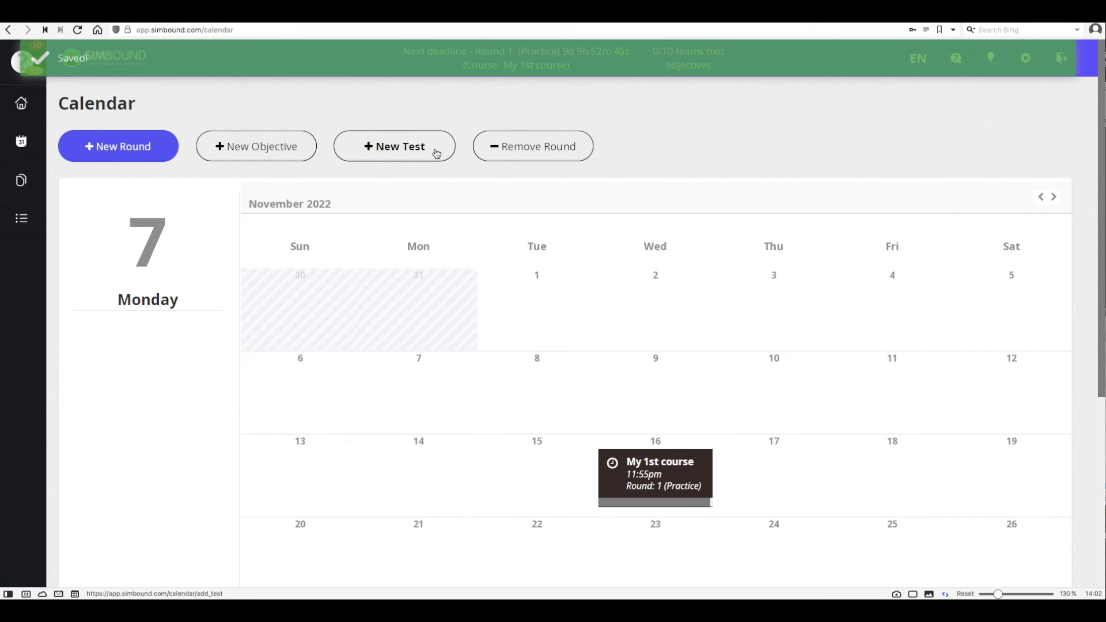
Save a round 4 test question using 'Ads: Most profitable Ads campaign', then return to the overview.
click(438, 148)
click(435, 242)
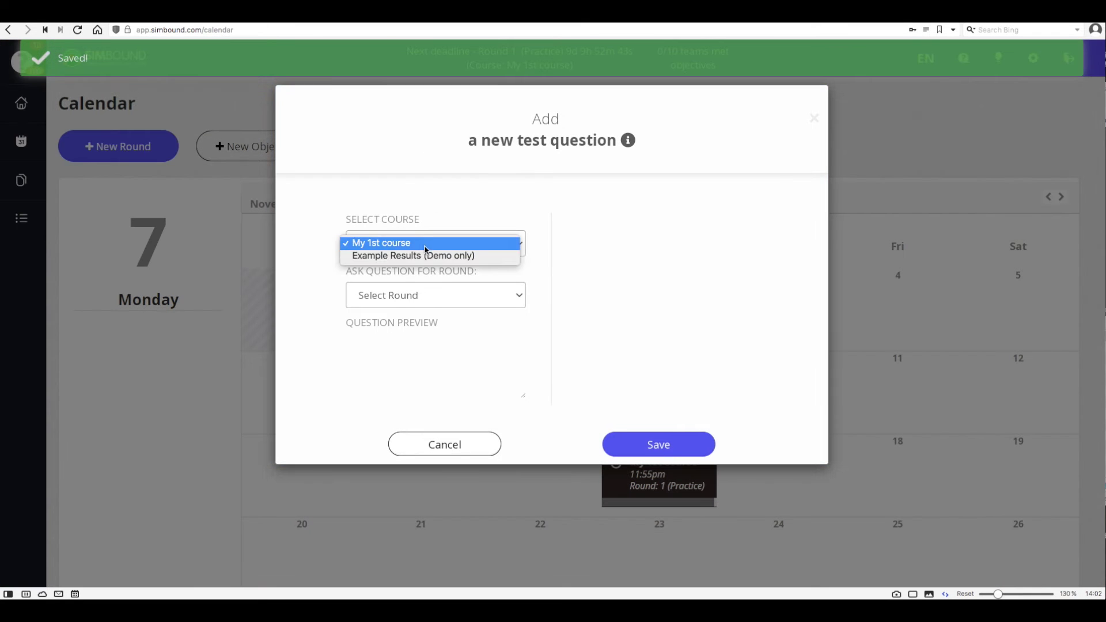
click(433, 243)
click(436, 295)
click(410, 346)
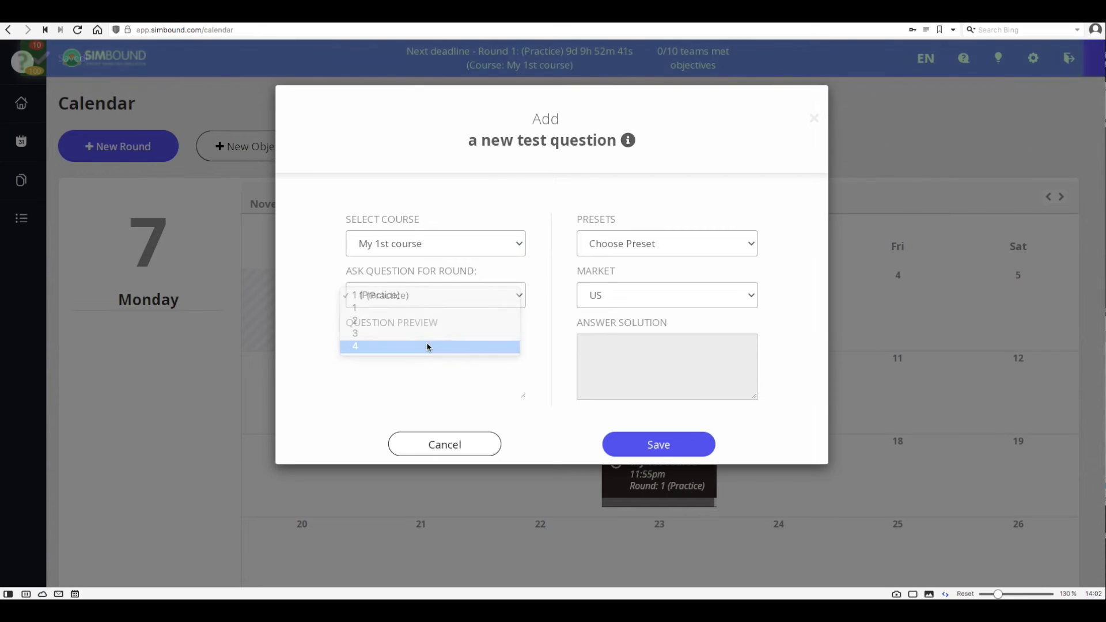
click(642, 248)
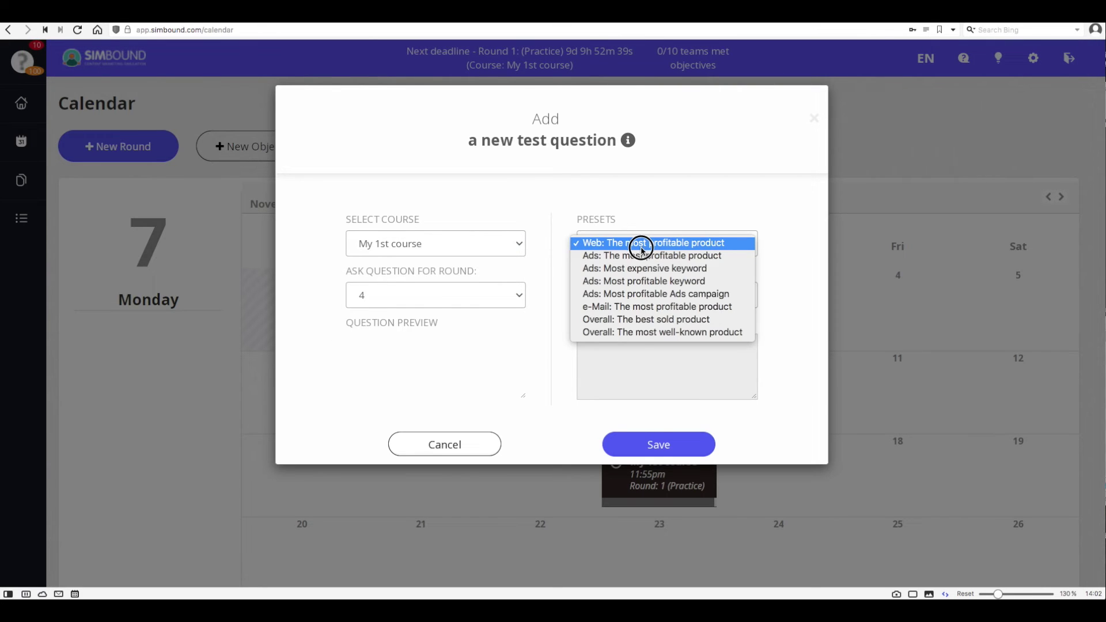
click(643, 294)
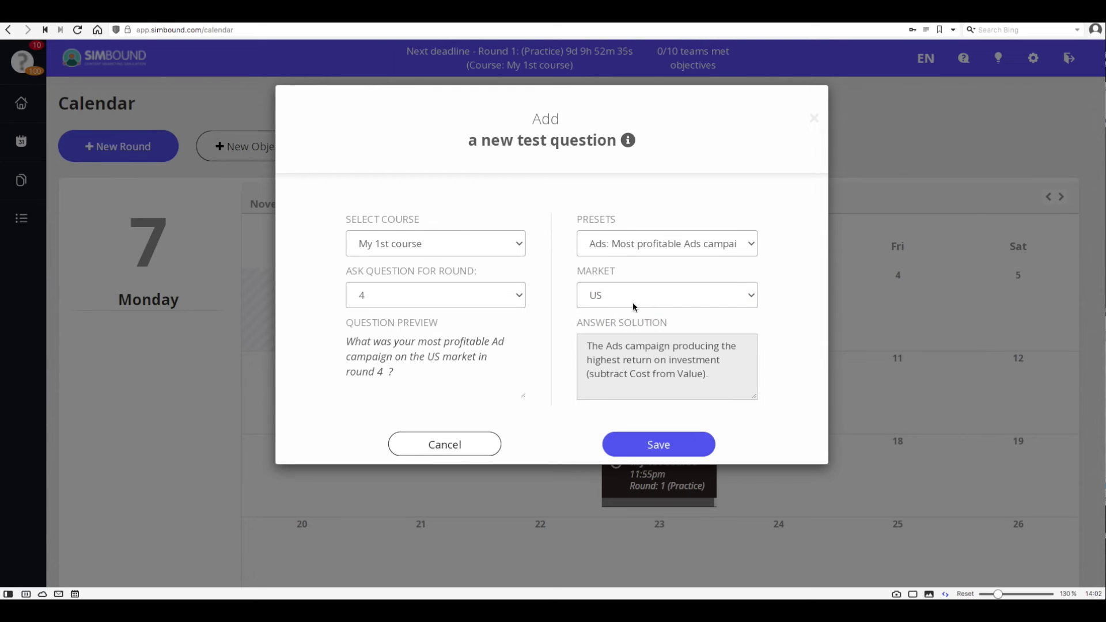
click(657, 445)
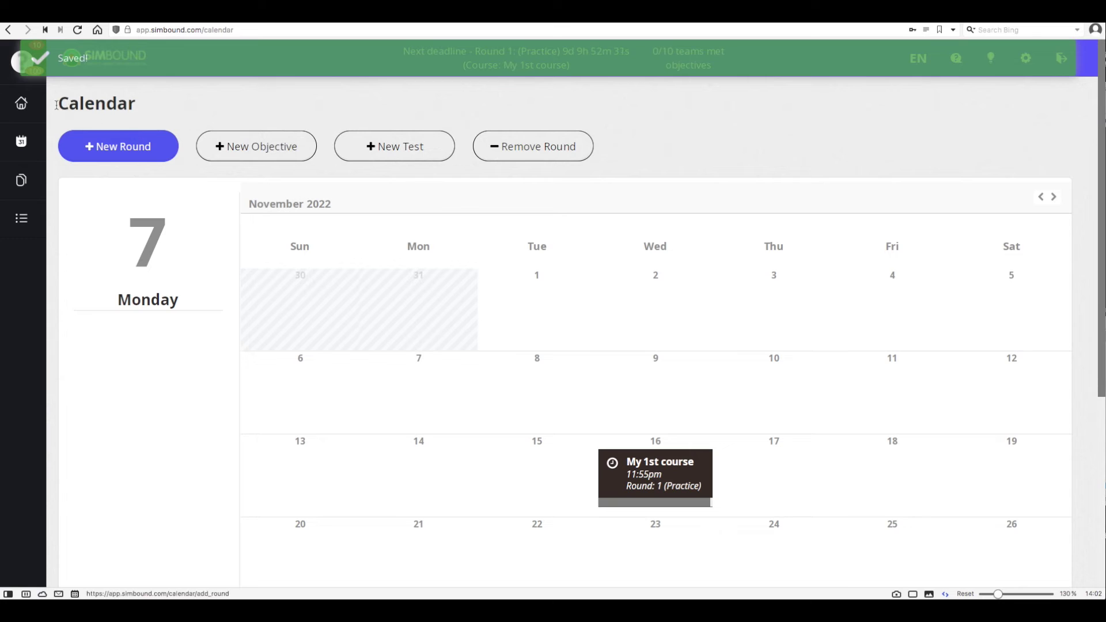
click(15, 110)
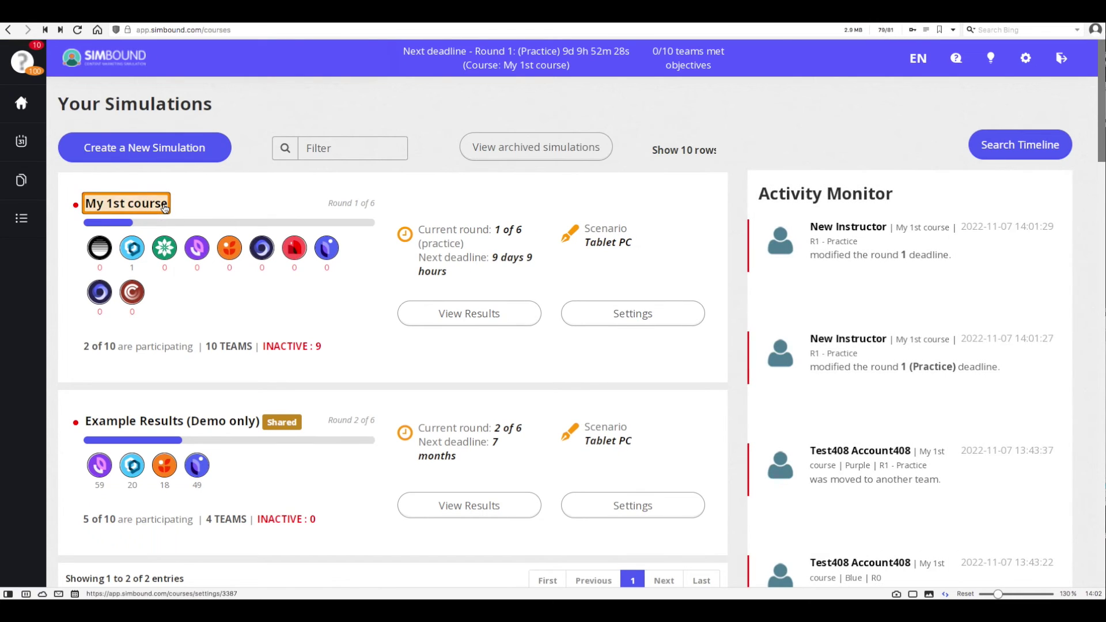
Review My 1st course's engagement objectives, bonuses table and test results.
click(165, 209)
click(245, 148)
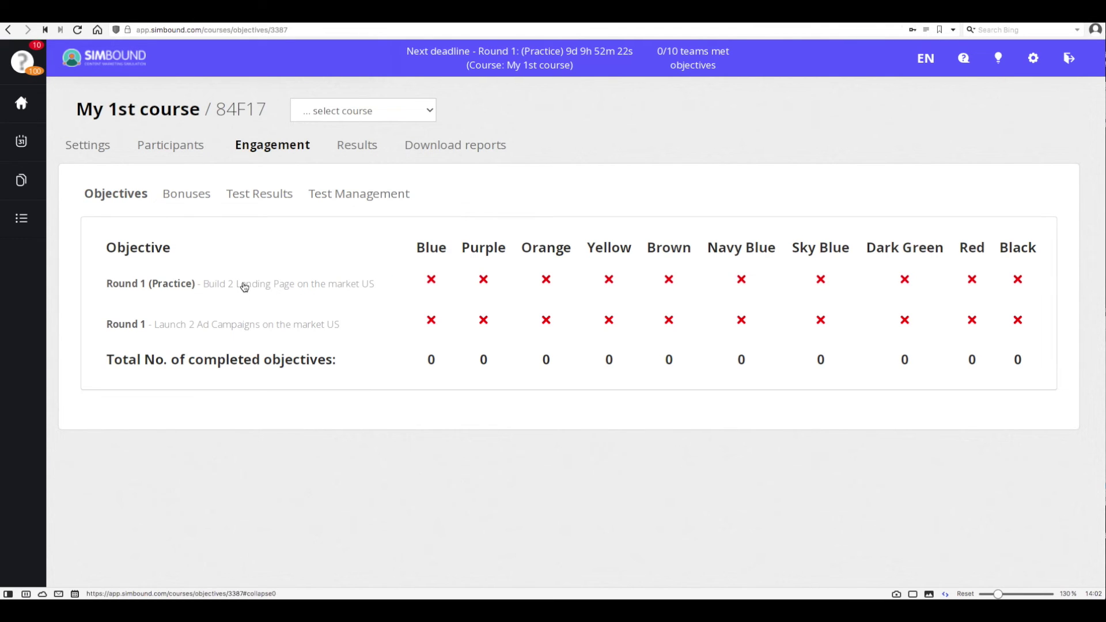
click(189, 196)
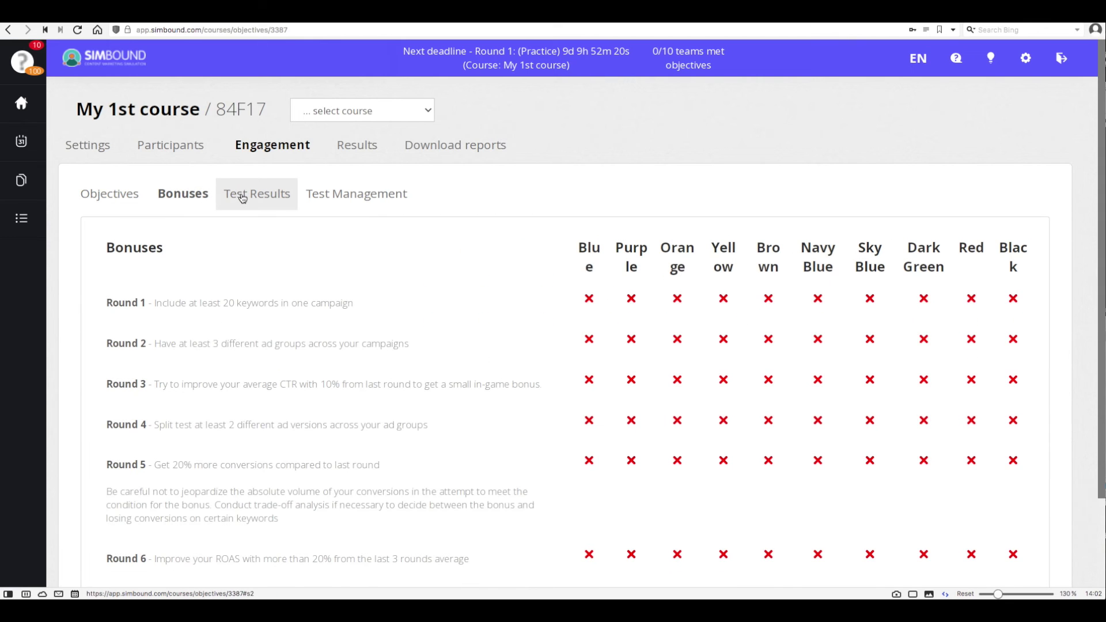
click(243, 199)
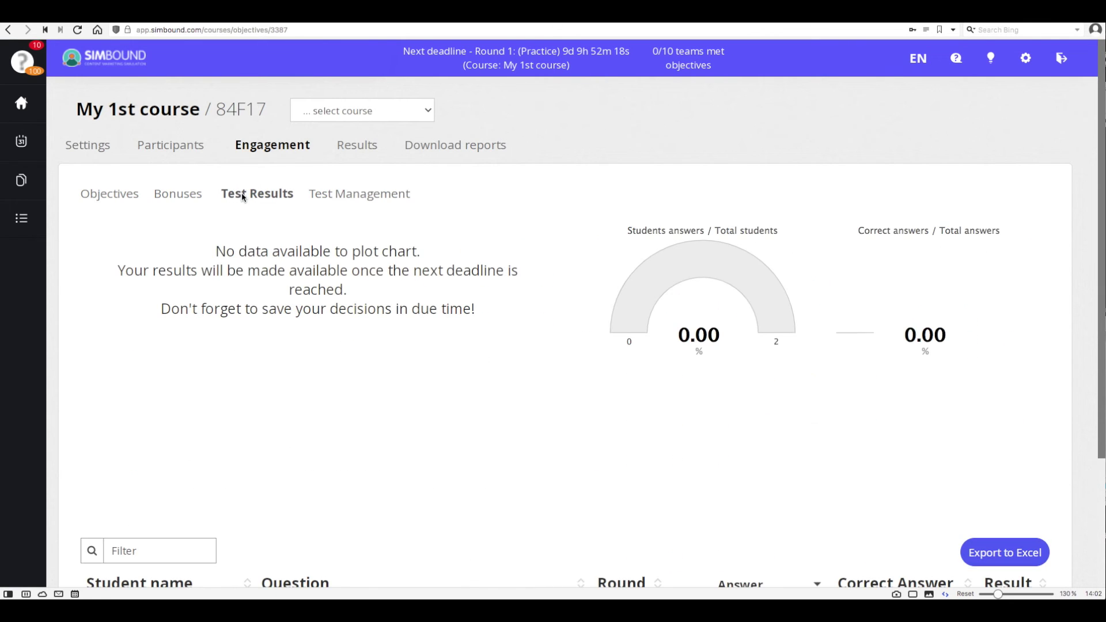
Request the interim report for My 1st course from the simulations overview.
scroll(401, 324, down, 2)
scroll(402, 324, down, 2)
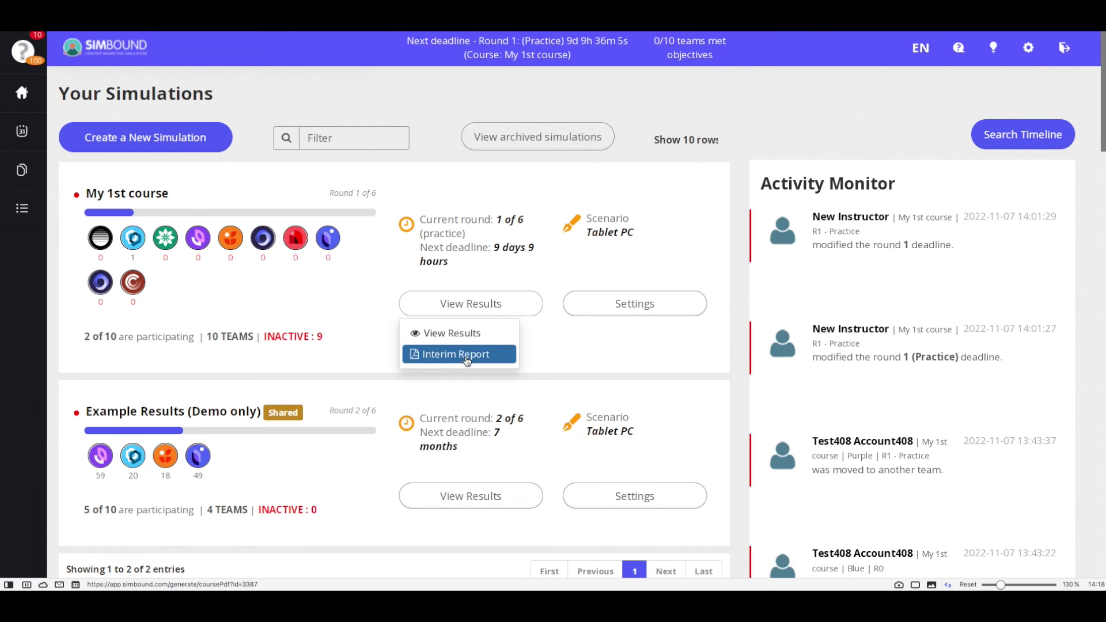
click(465, 356)
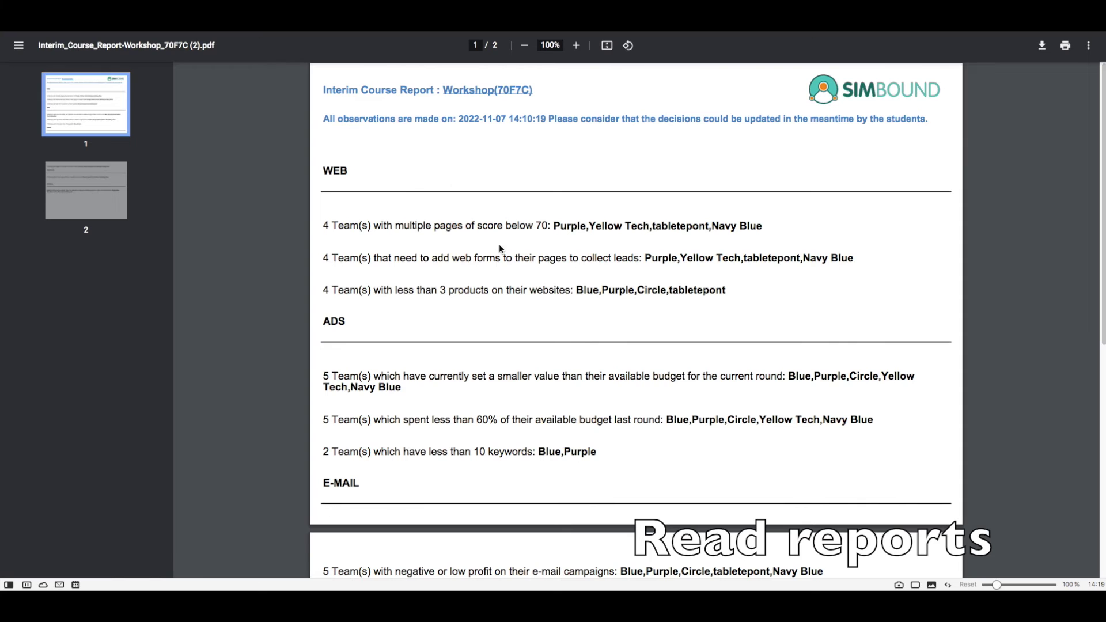
Read the interim report PDF down to its OVERALL recommendation, then close the PDF tab.
scroll(500, 251, down, 1)
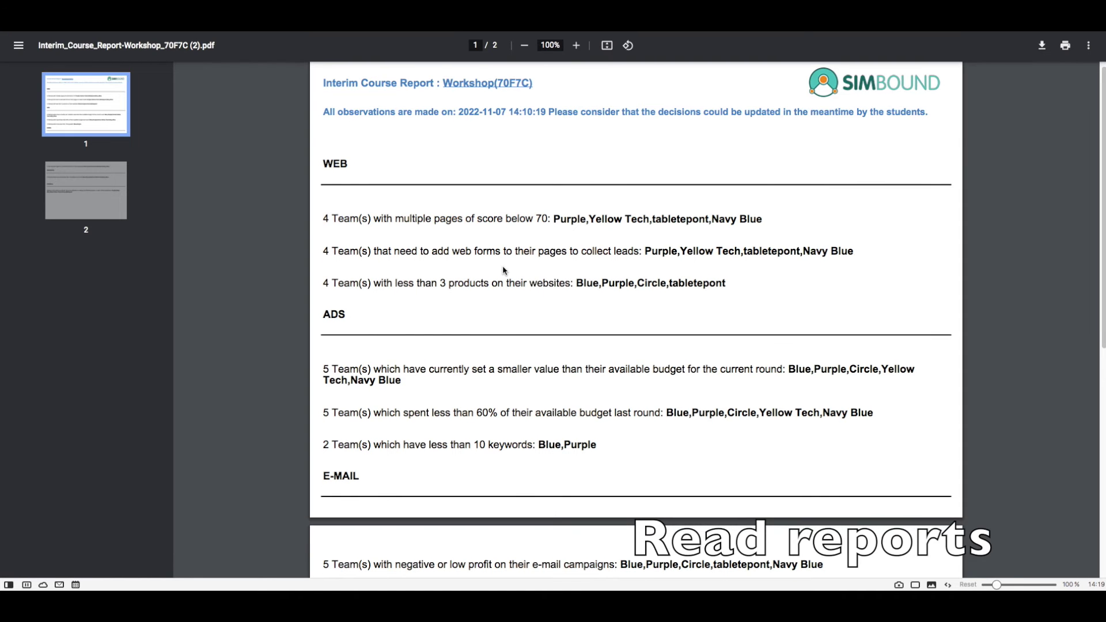
scroll(504, 270, down, 1)
scroll(510, 275, down, 4)
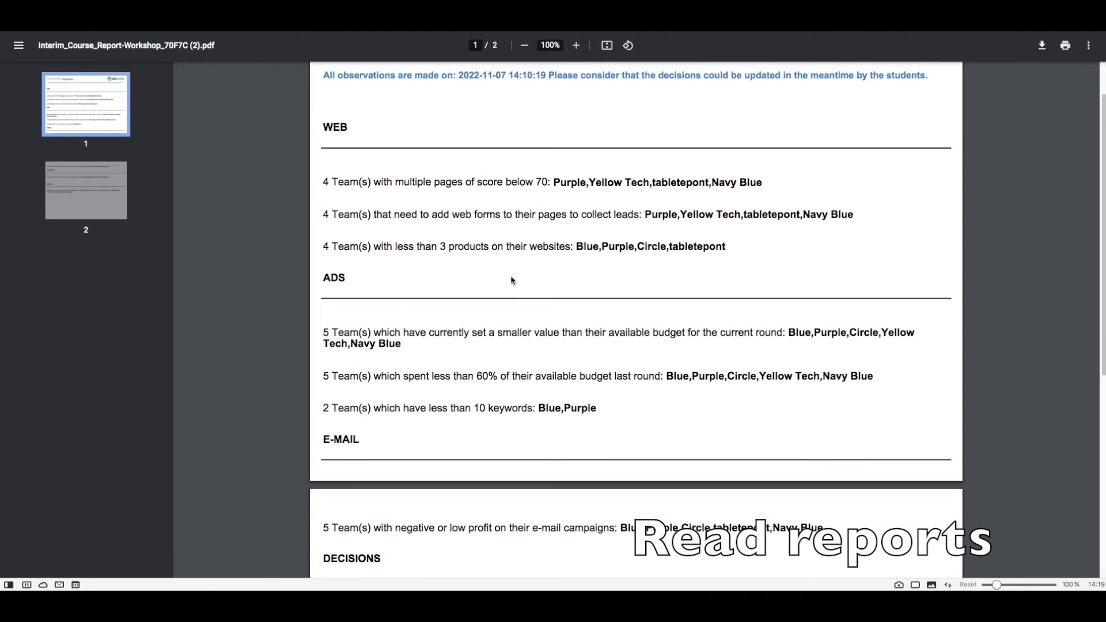
scroll(512, 281, down, 2)
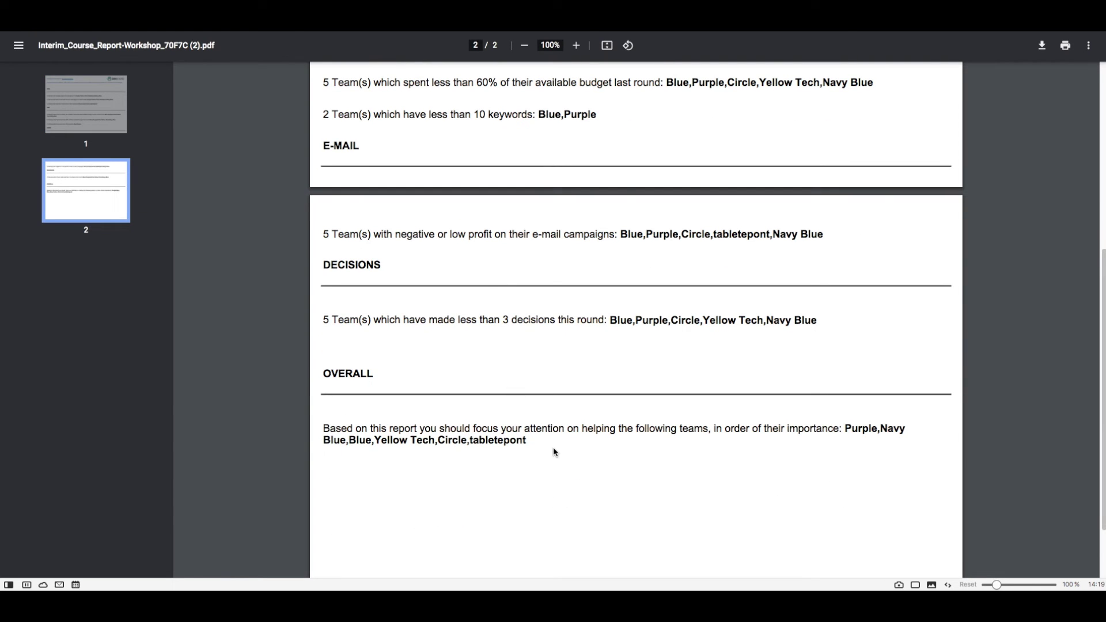
drag(323, 429, 541, 445)
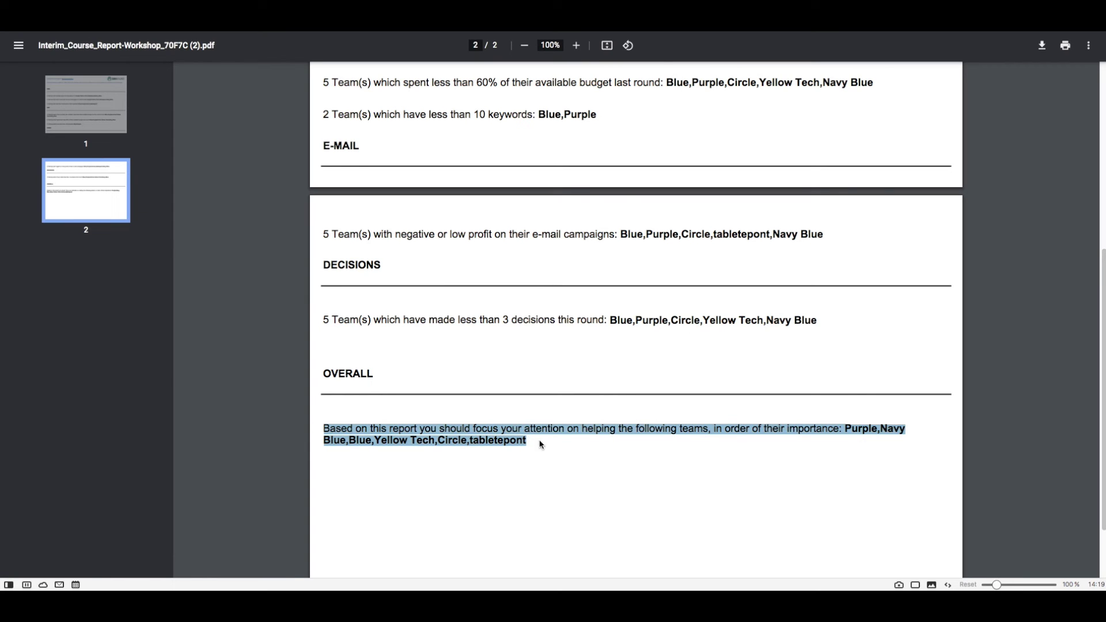
click(566, 454)
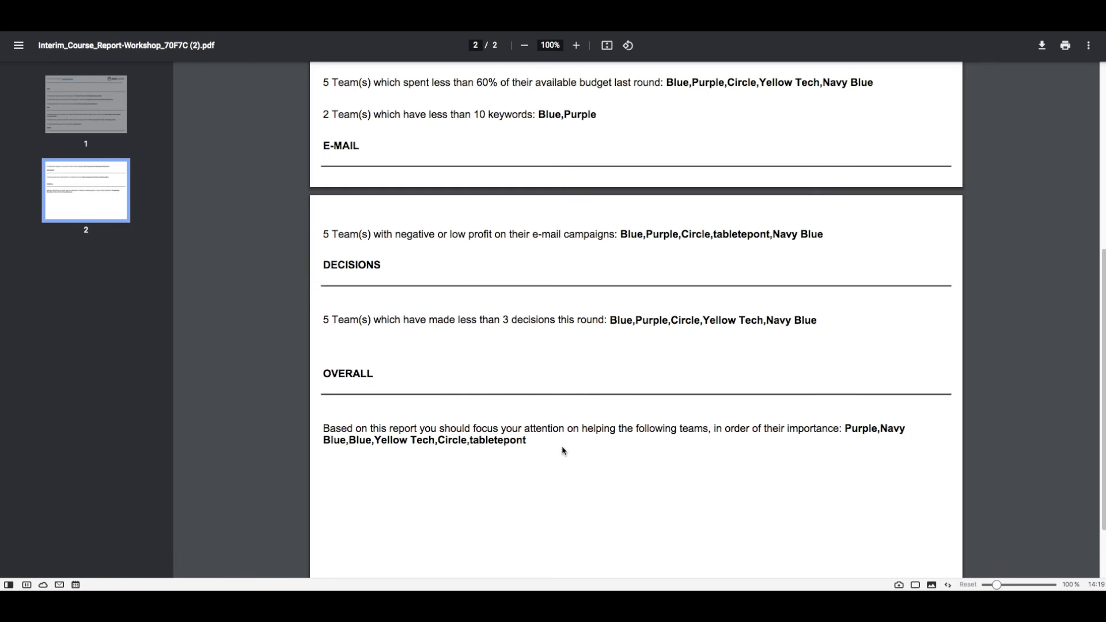
key(ctrl+w)
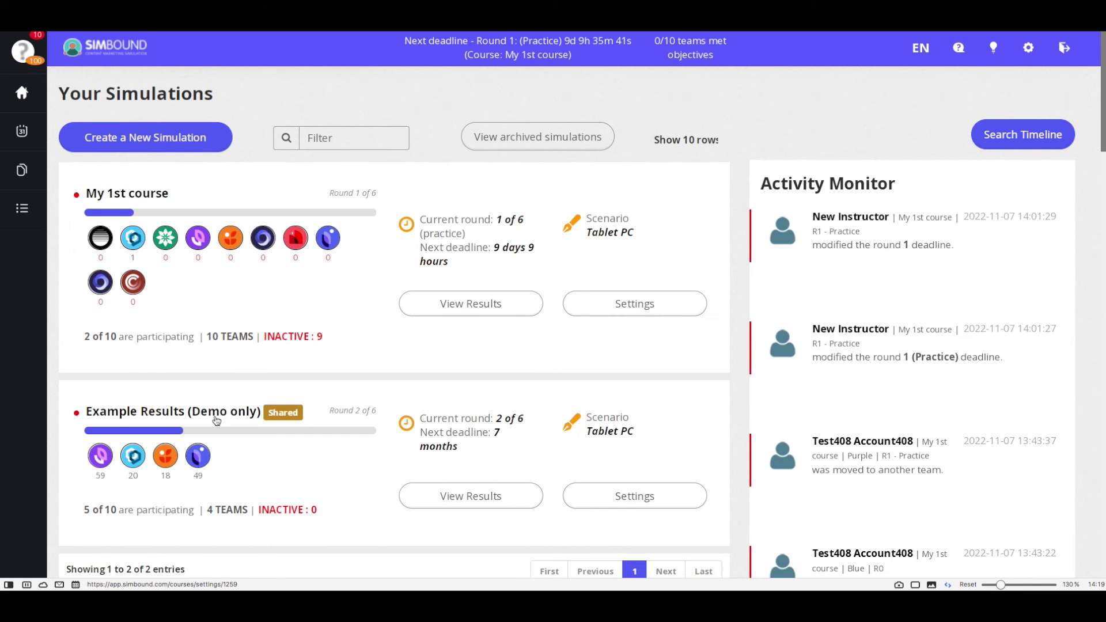
Download team Brown's Round 1 report including last-round changes and general rankings.
click(217, 421)
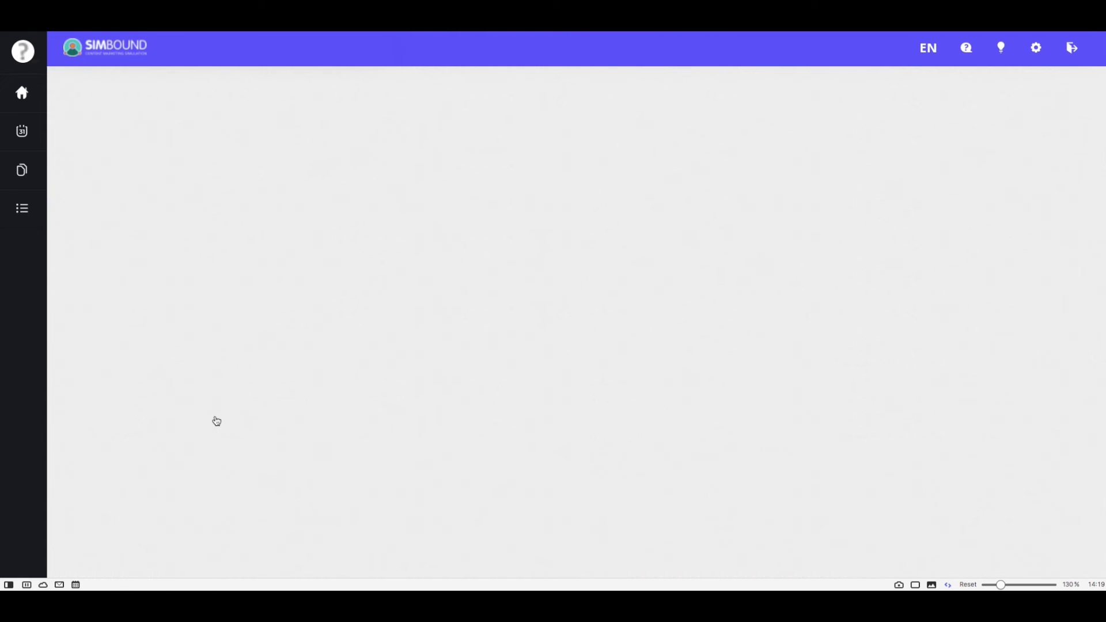
click(404, 137)
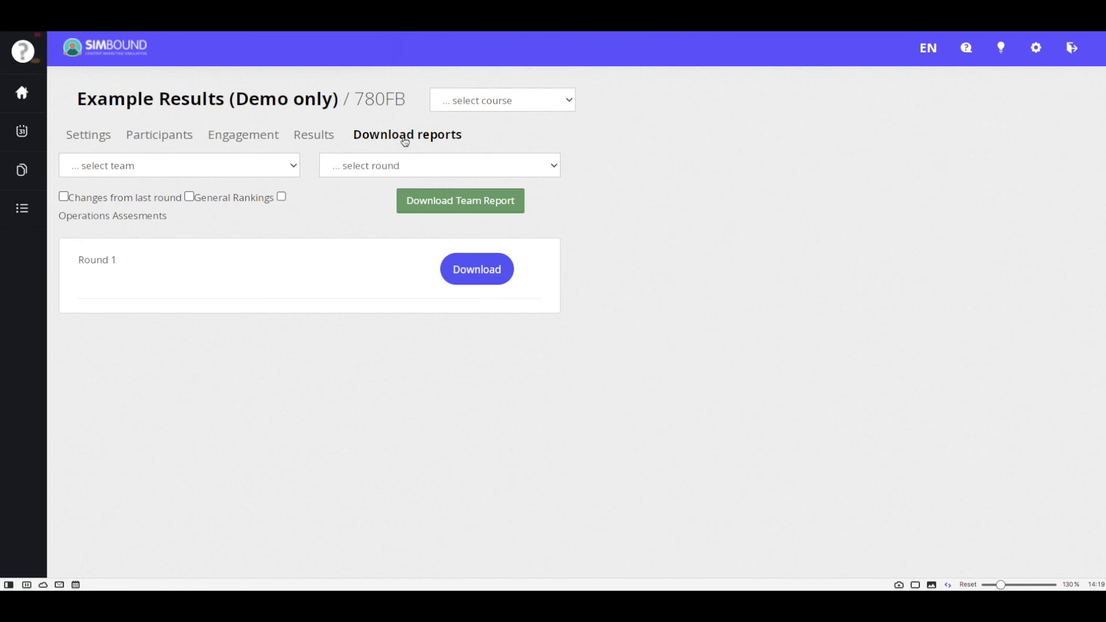
click(291, 166)
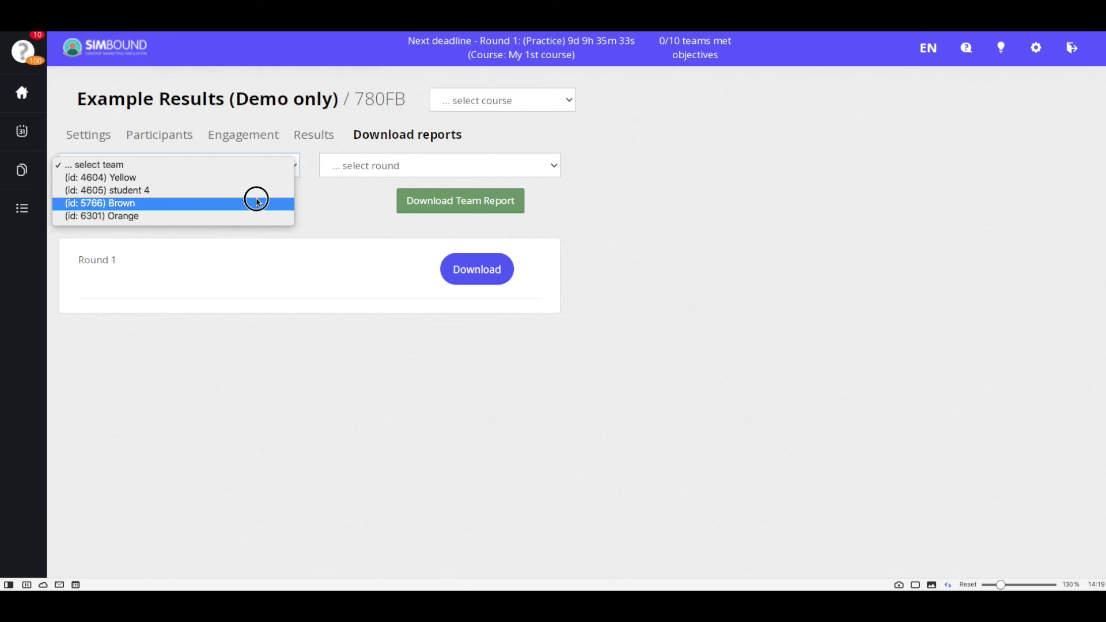
click(258, 203)
click(383, 165)
click(363, 175)
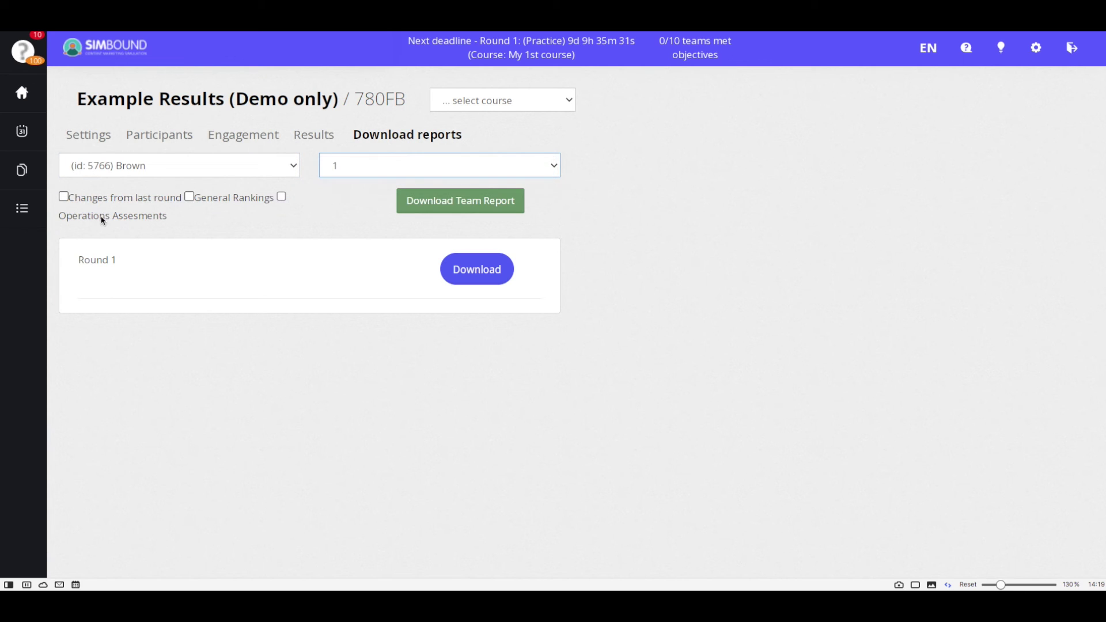
click(65, 198)
click(191, 197)
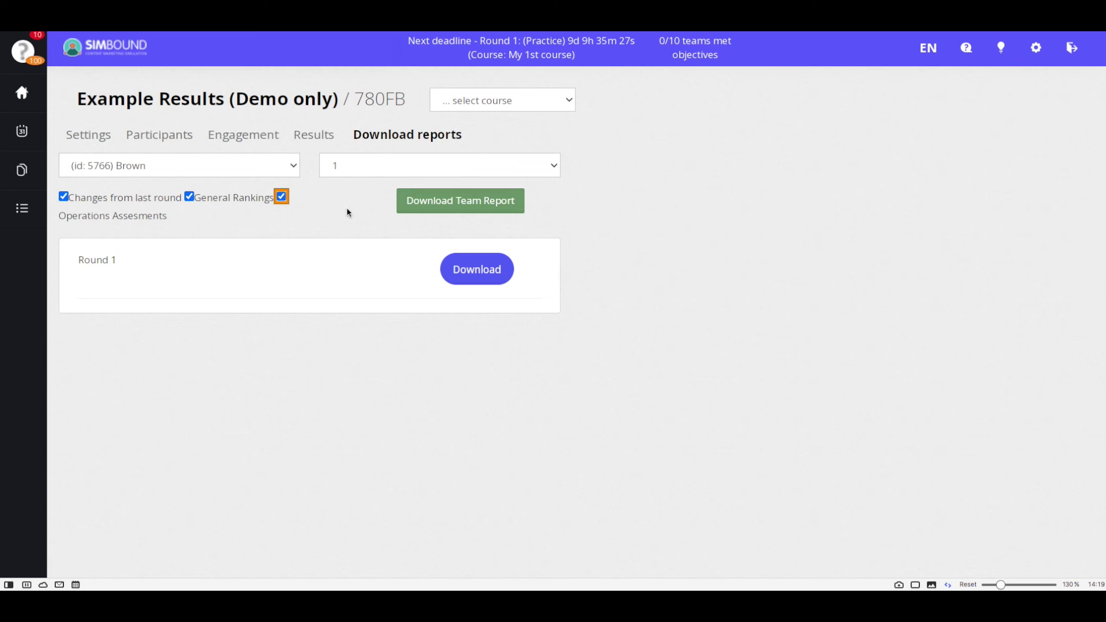
click(430, 206)
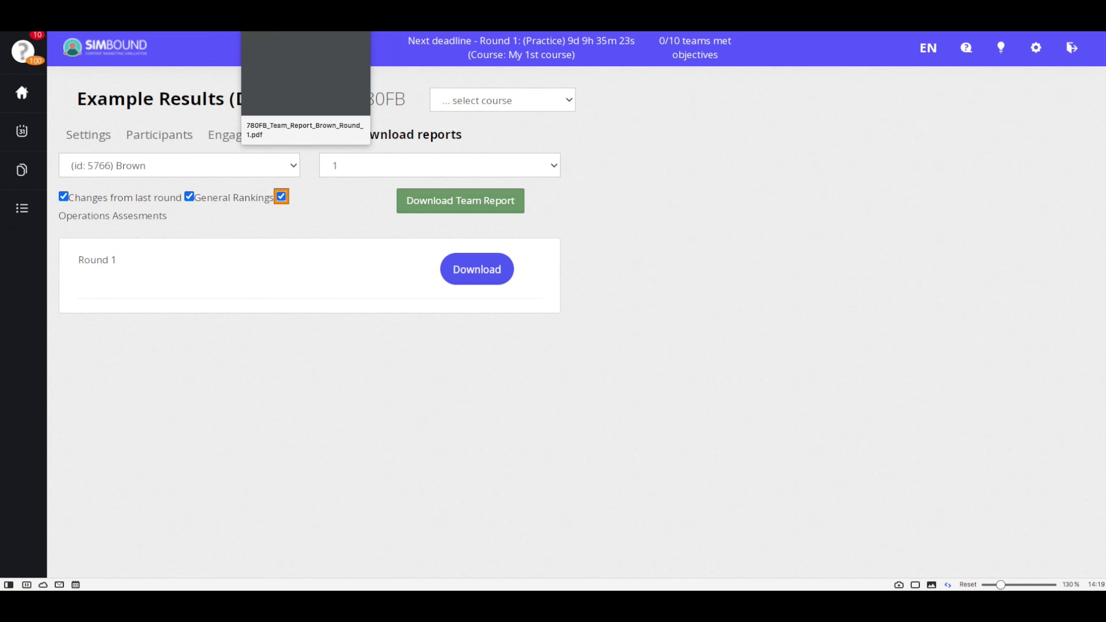
Open the downloaded Brown team report PDF and scroll through it.
click(306, 75)
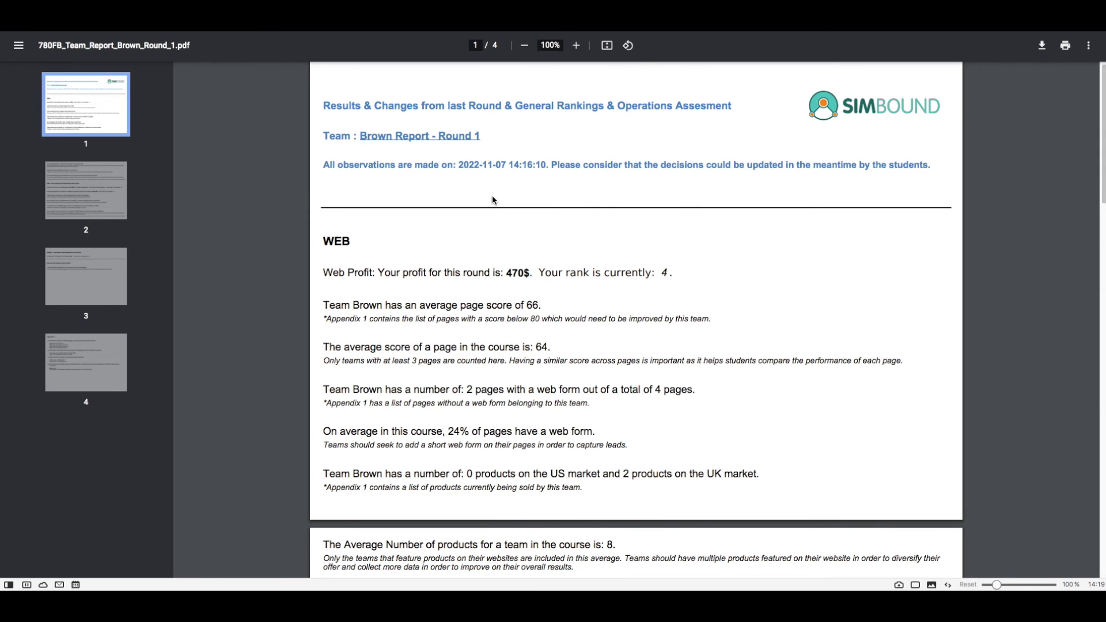
scroll(493, 198, down, 1)
scroll(492, 202, down, 1)
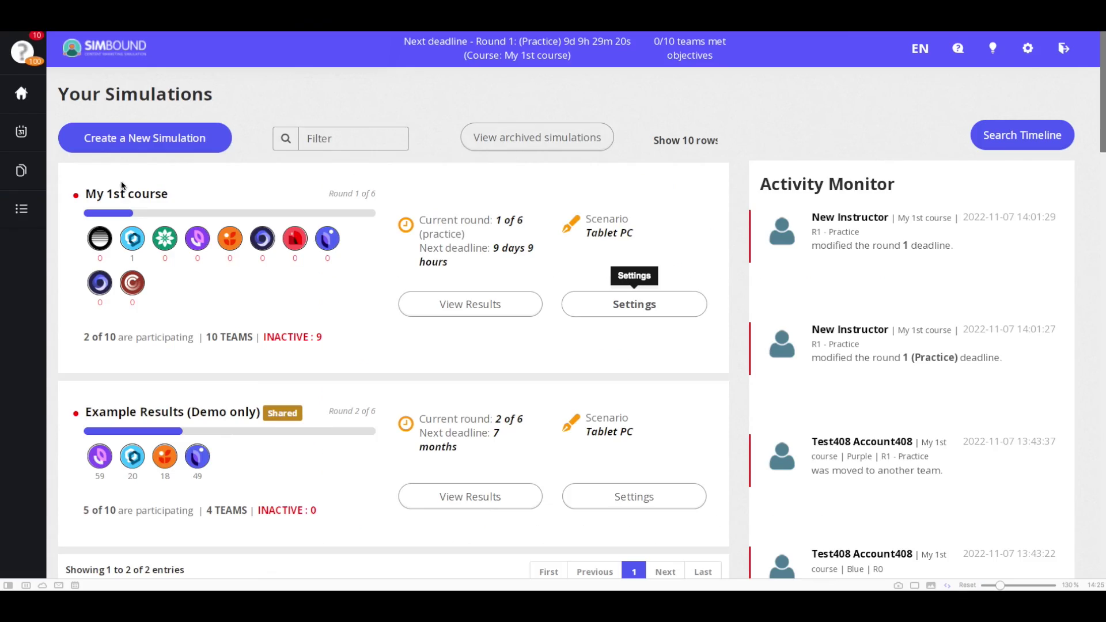
In My 1st course's settings, allow participants to preview results for the first 2 rounds.
click(132, 196)
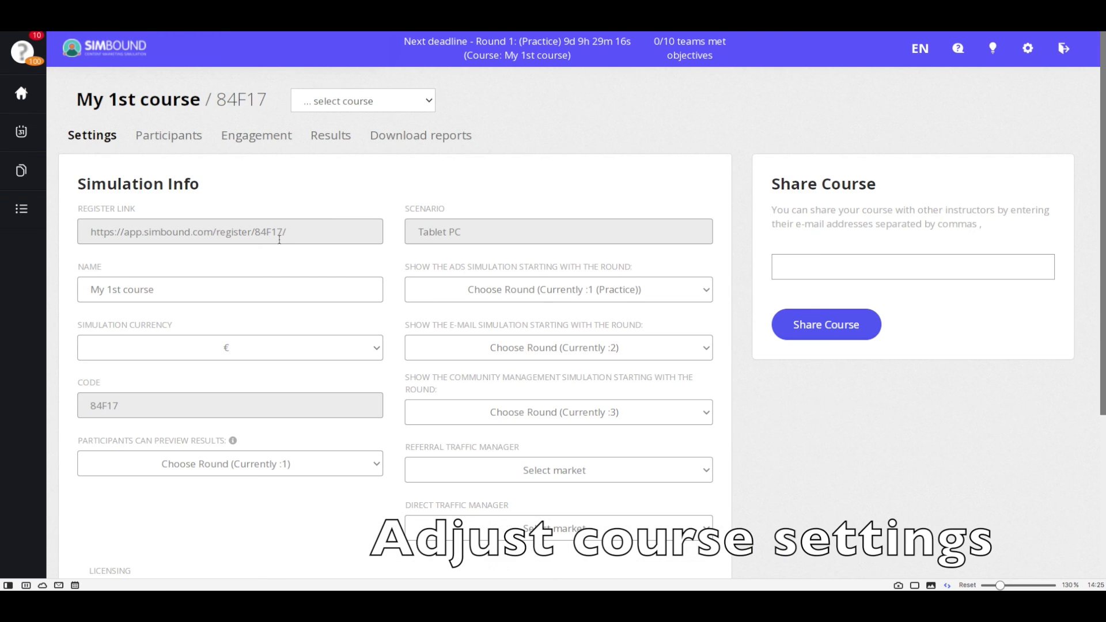
scroll(388, 316, down, 1)
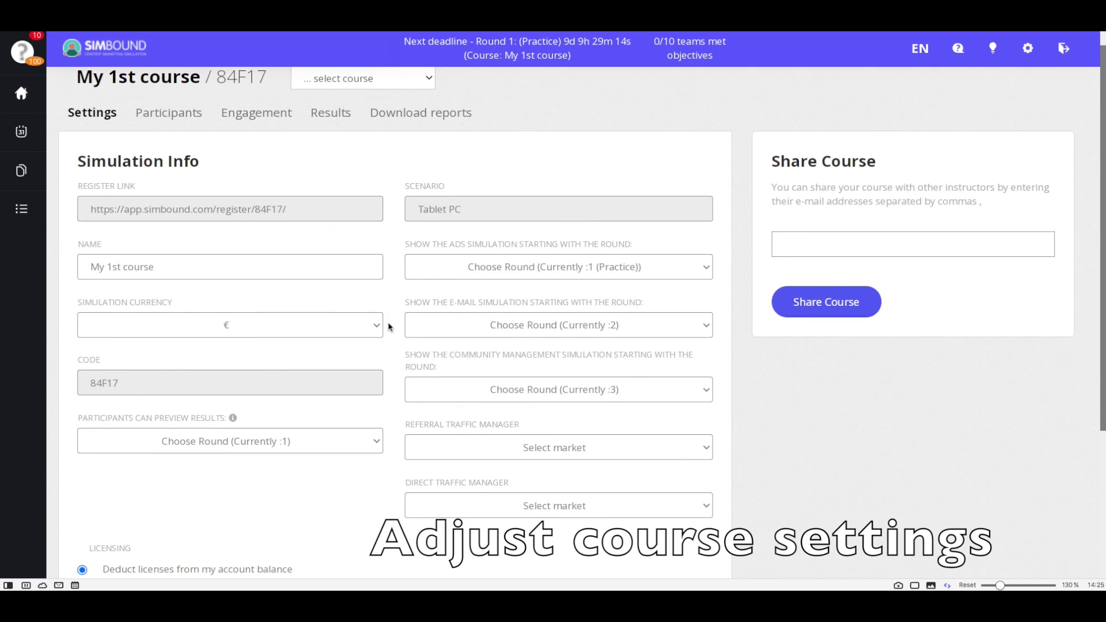
scroll(389, 329, down, 1)
click(374, 411)
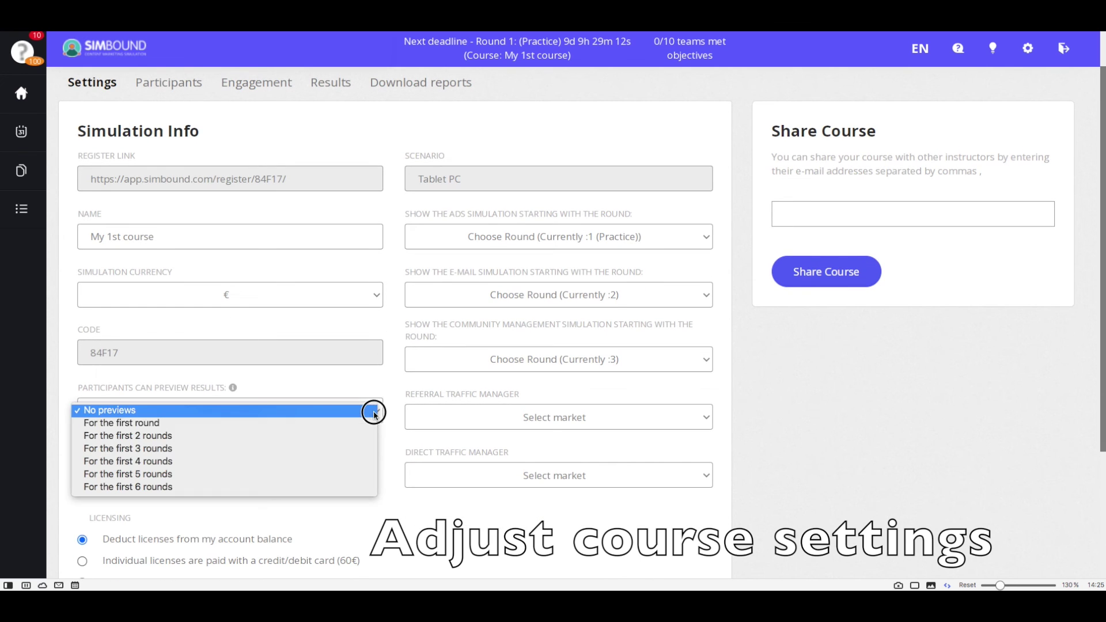
click(331, 437)
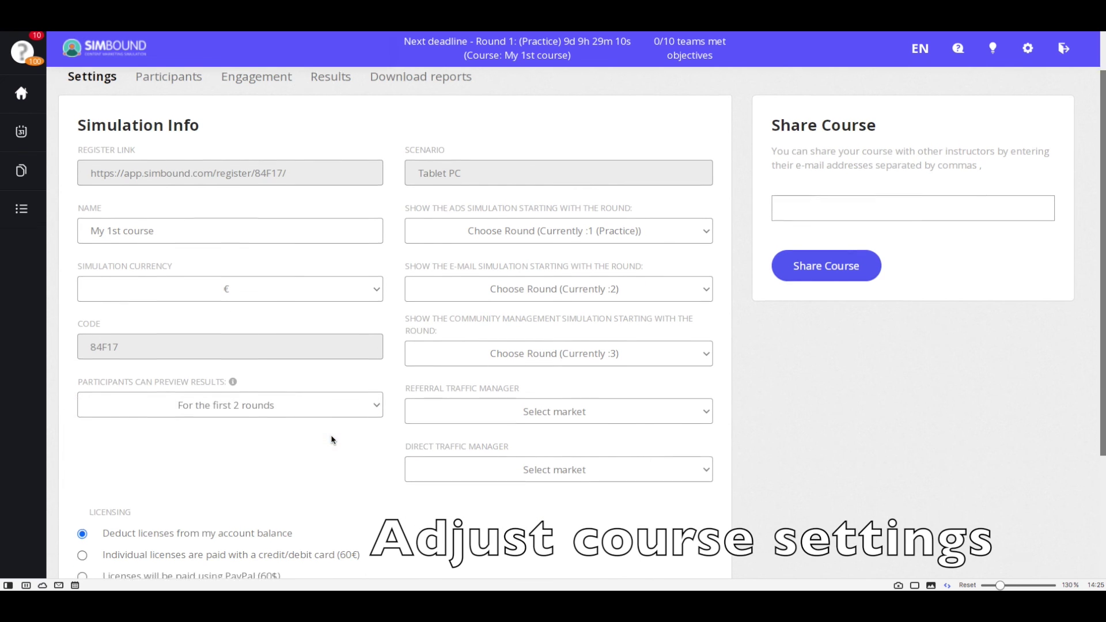
Keep licences deducted from account balance and turn off bonuses.
scroll(337, 438, down, 2)
scroll(343, 430, down, 4)
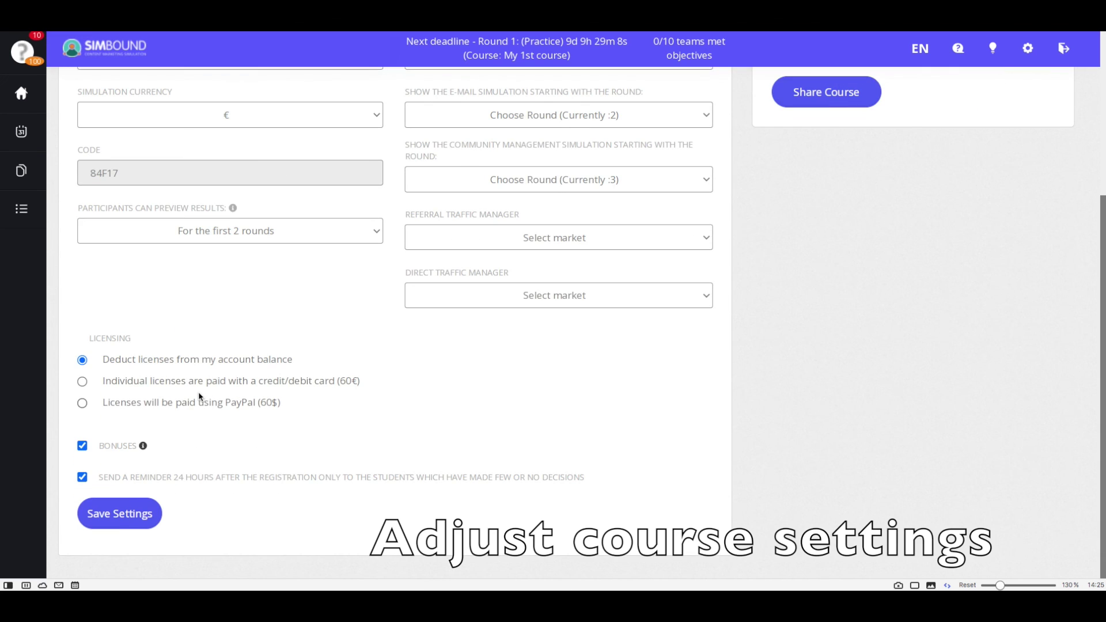
click(82, 402)
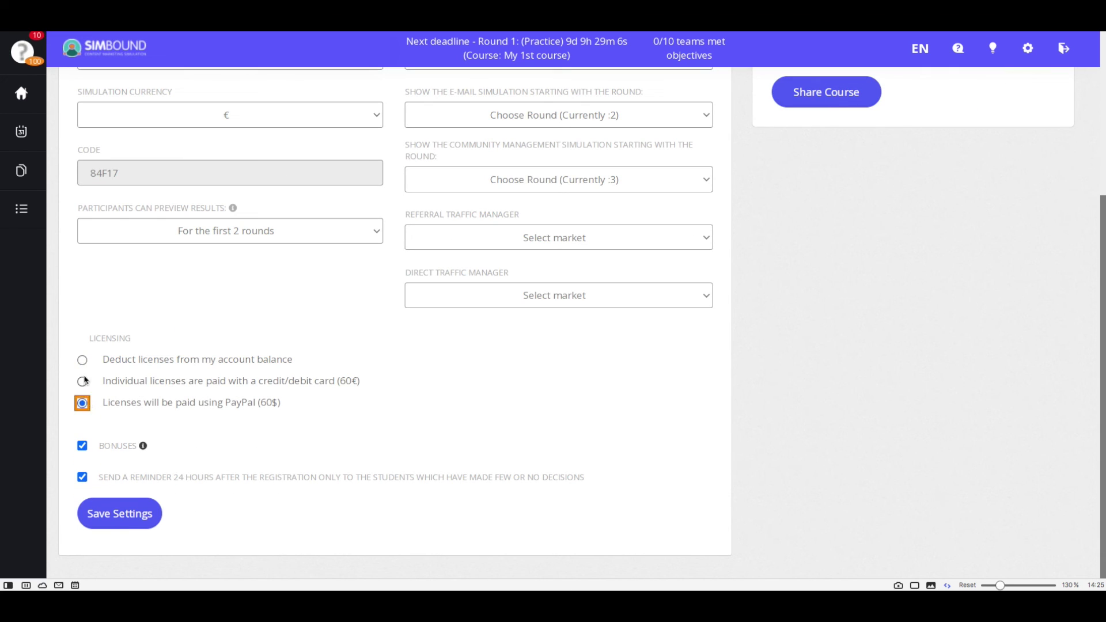
click(82, 360)
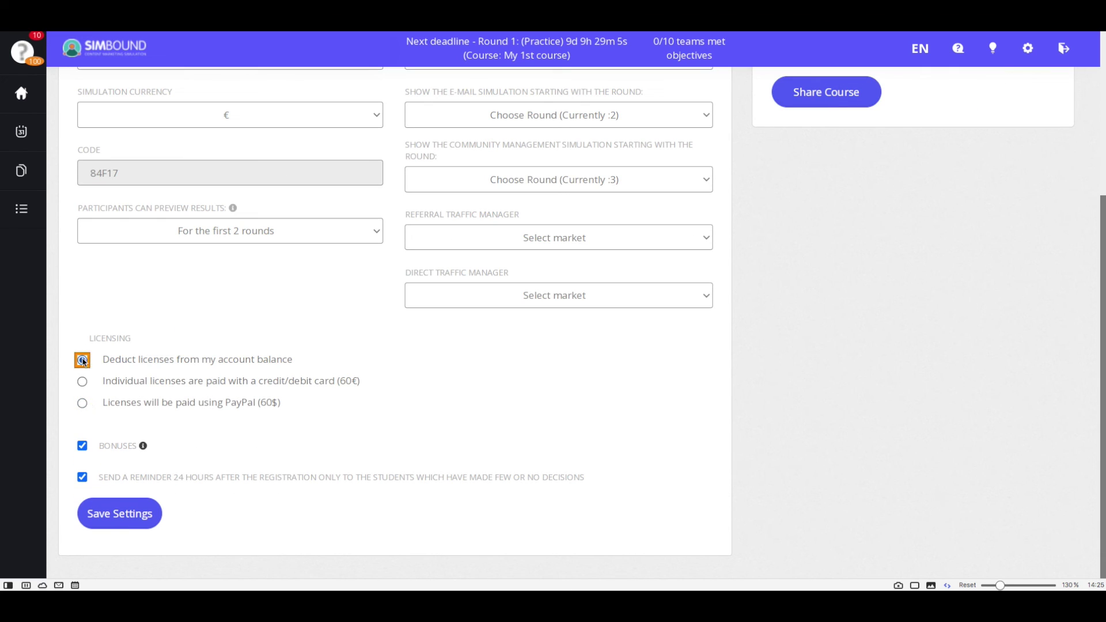
click(83, 446)
scroll(369, 421, up, 1)
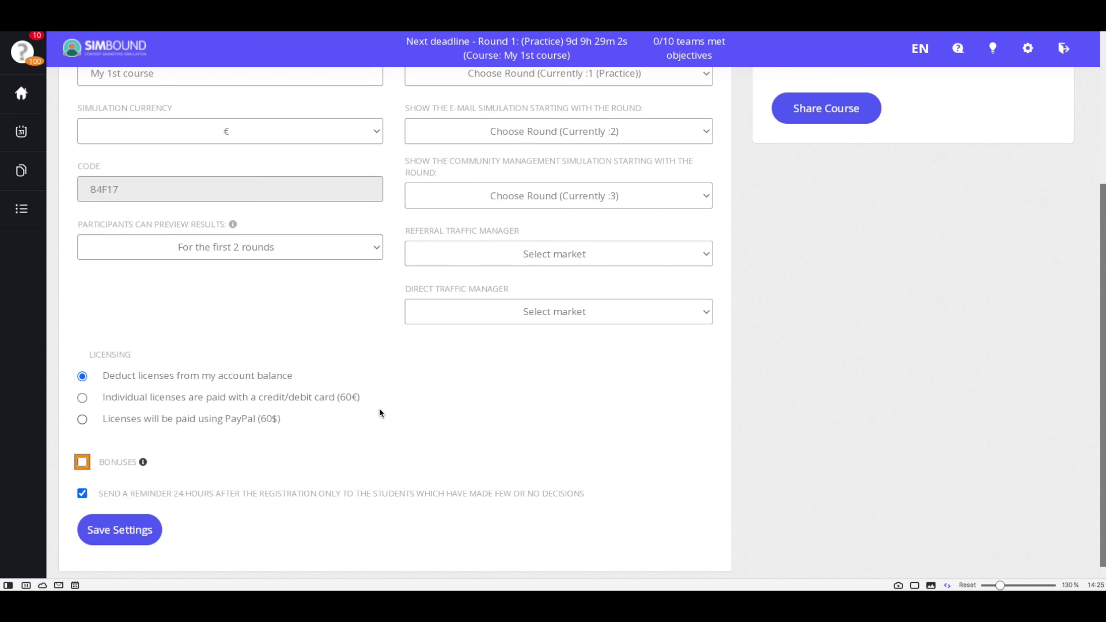
scroll(381, 408, up, 4)
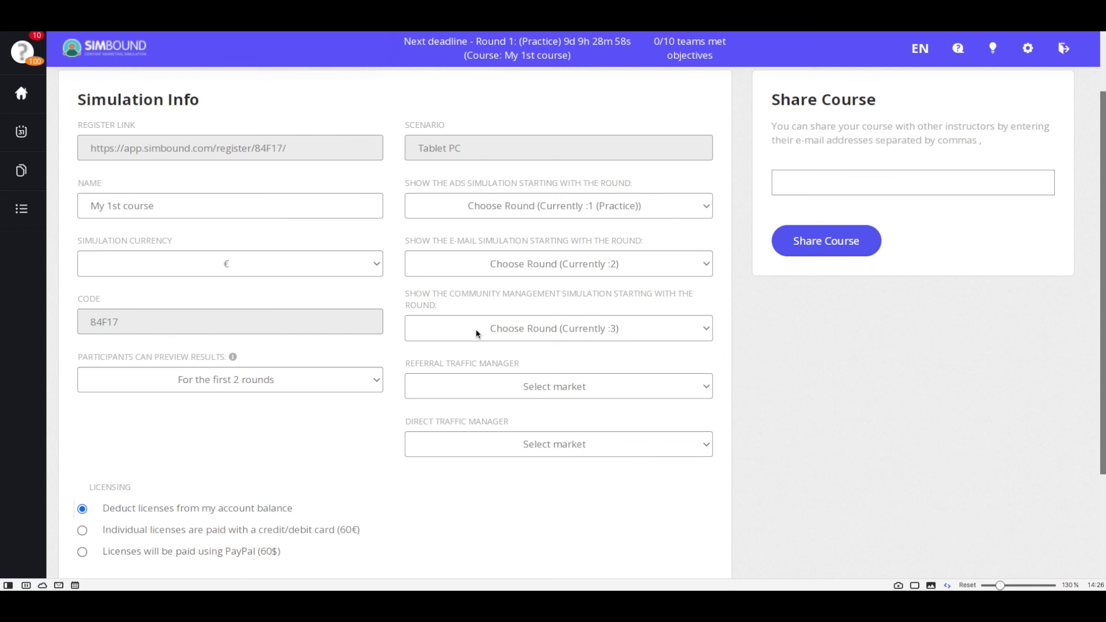
click(486, 395)
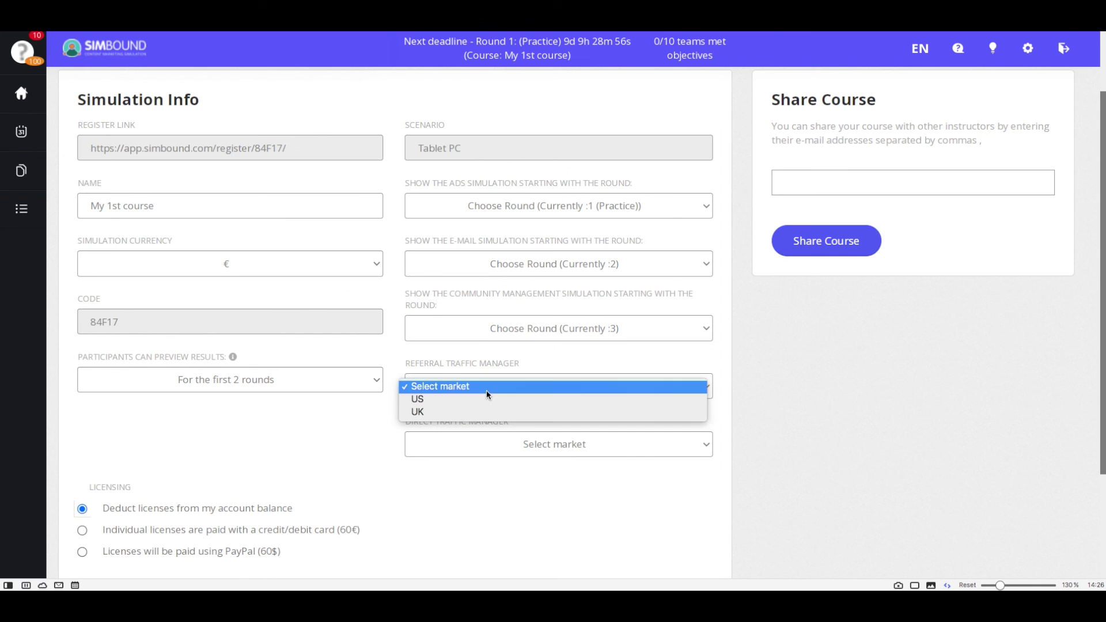
Give the US samsung tablet referral traffic of 250 in round 2 and 300 in round 3, and save.
click(461, 405)
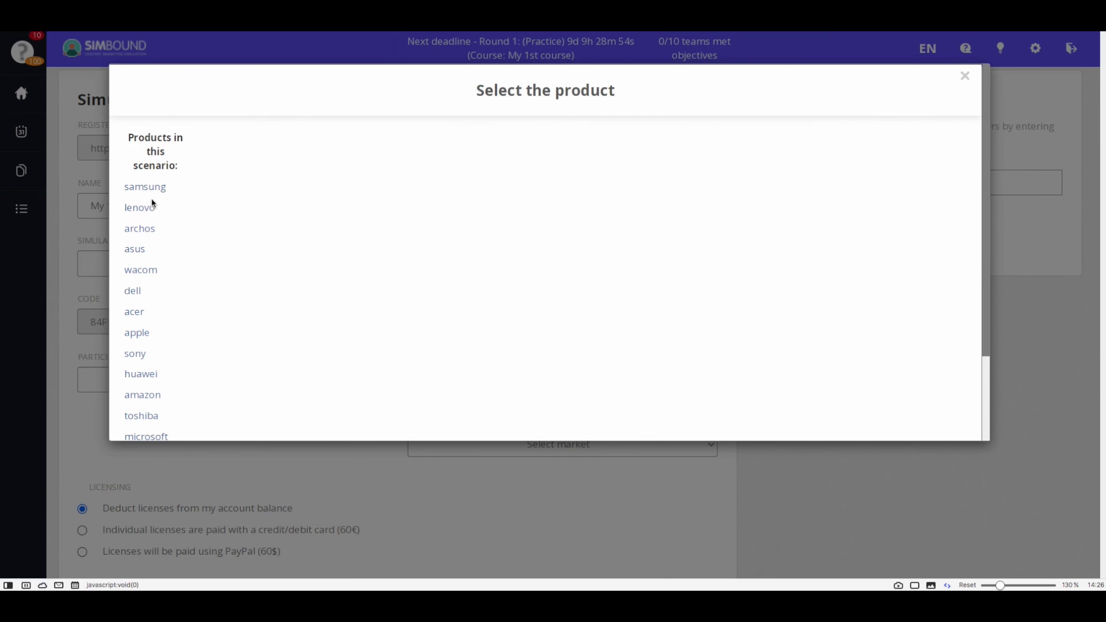
click(145, 190)
click(442, 172)
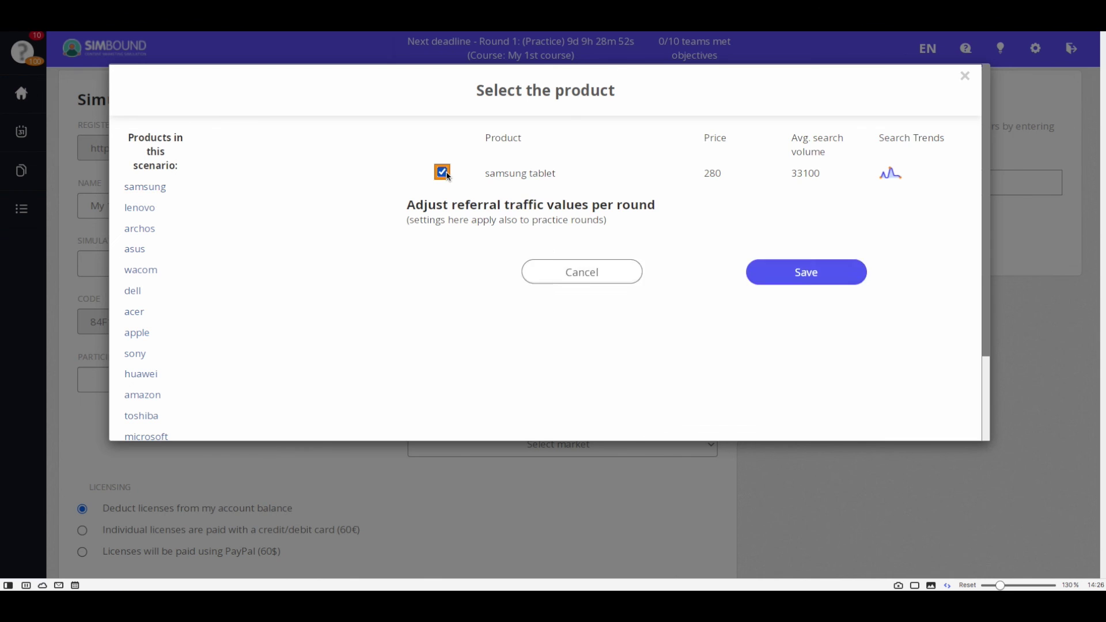
click(494, 282)
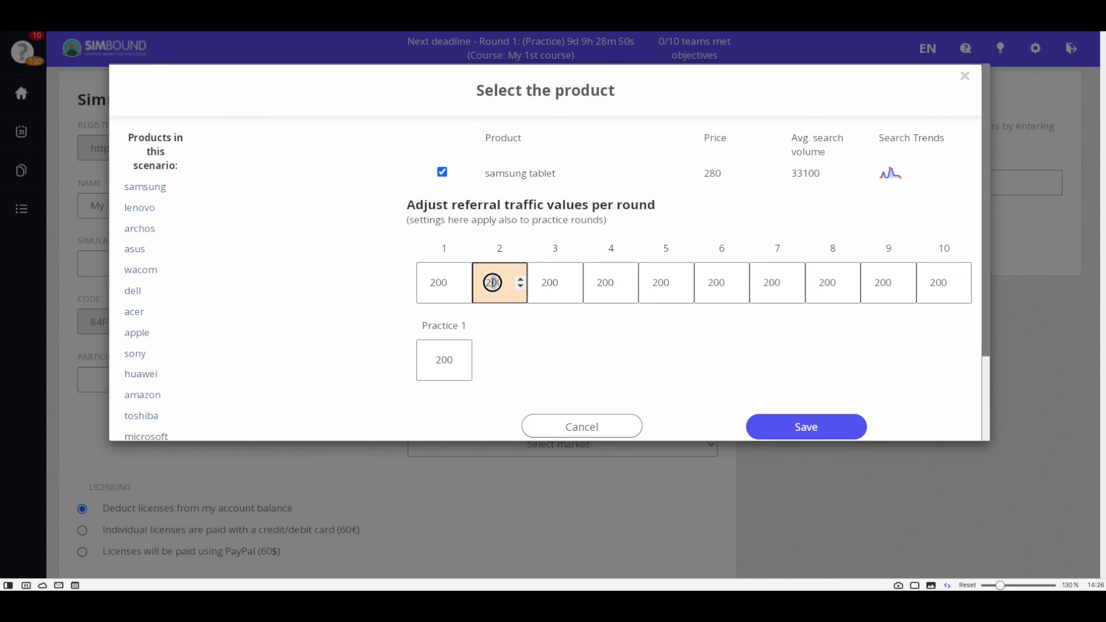
key(Delete)
text(5)
click(546, 283)
key(BackSpace)
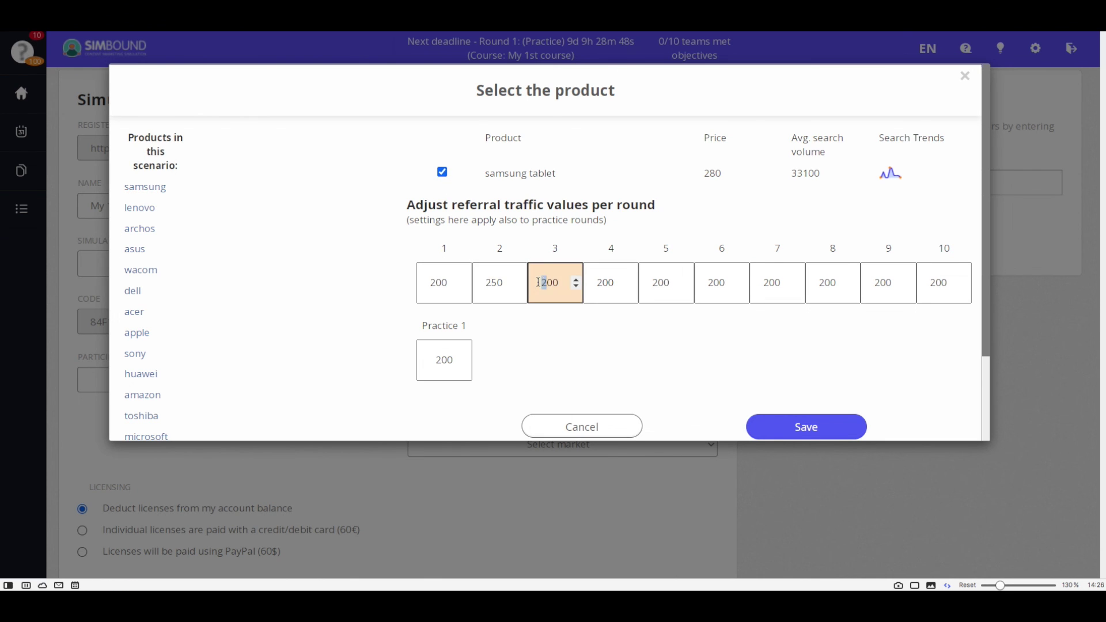
text(3)
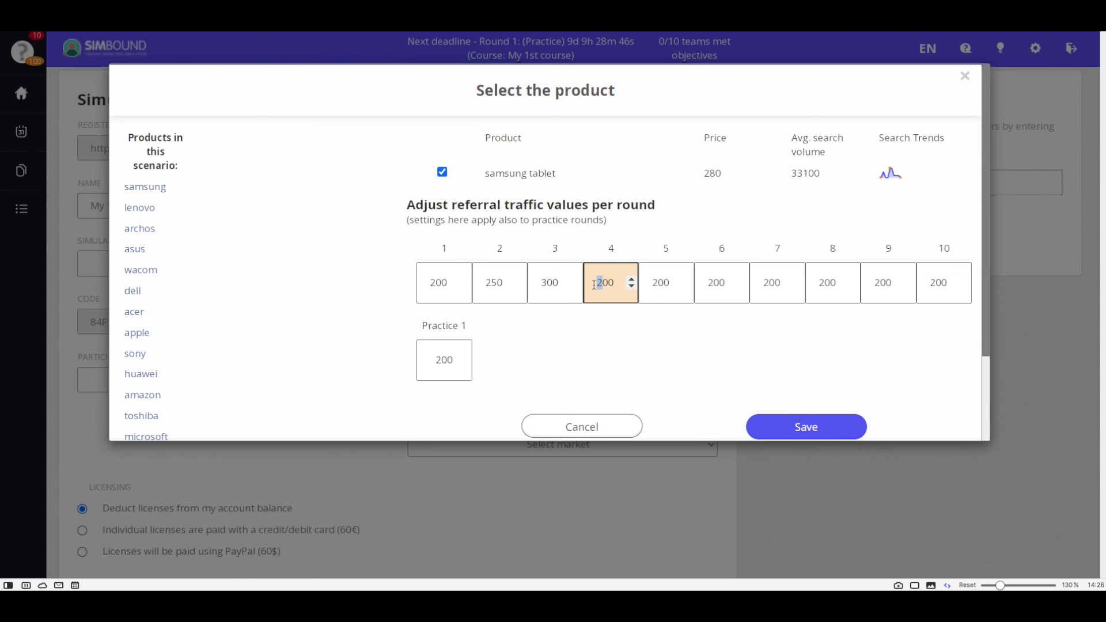
click(812, 428)
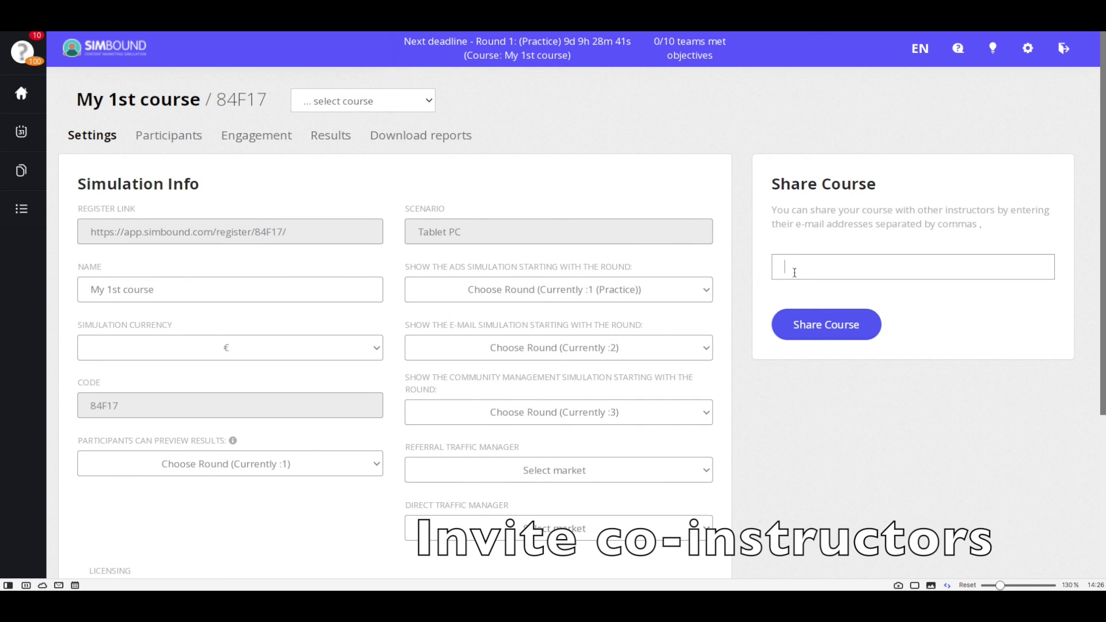
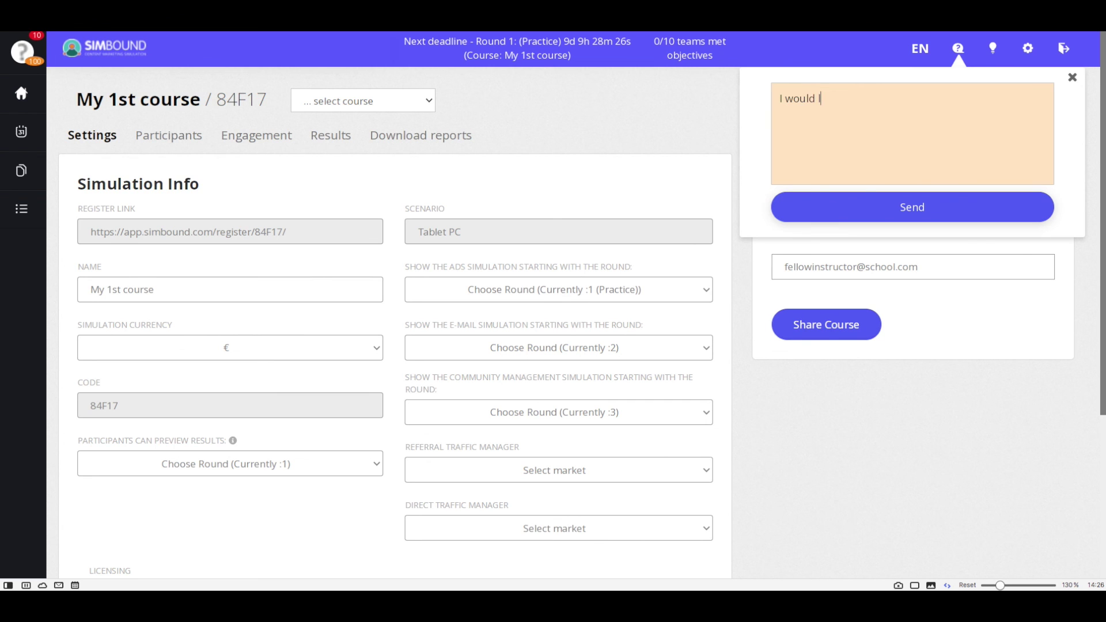
Enter the co-instructor's e-mail in Share Course, then draft a support question and close the popup.
text(ke to ask whether..)
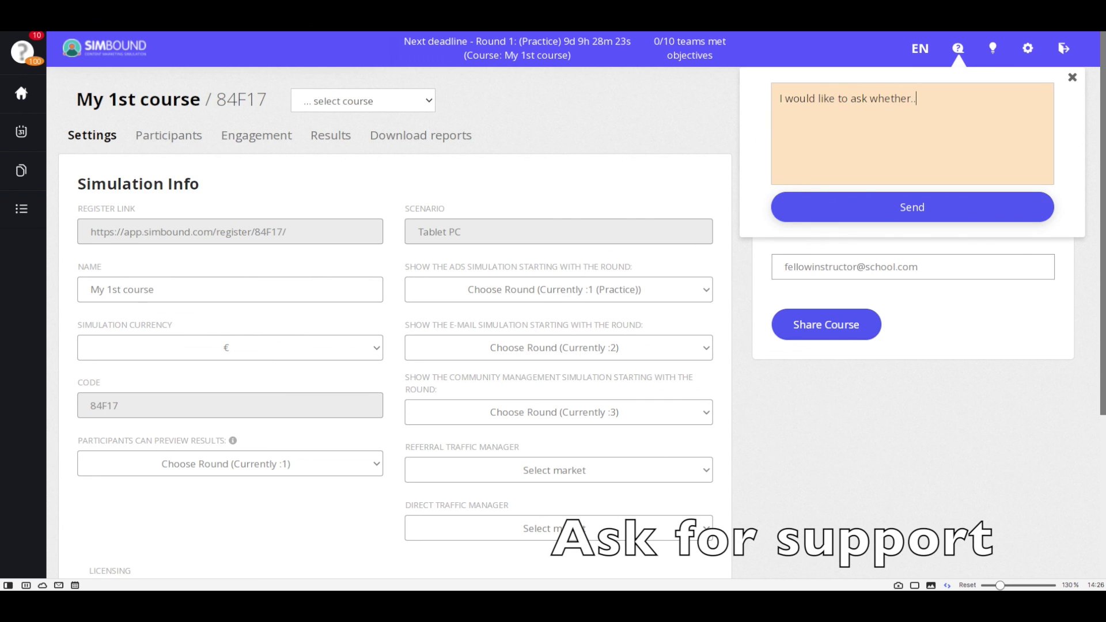
click(1073, 77)
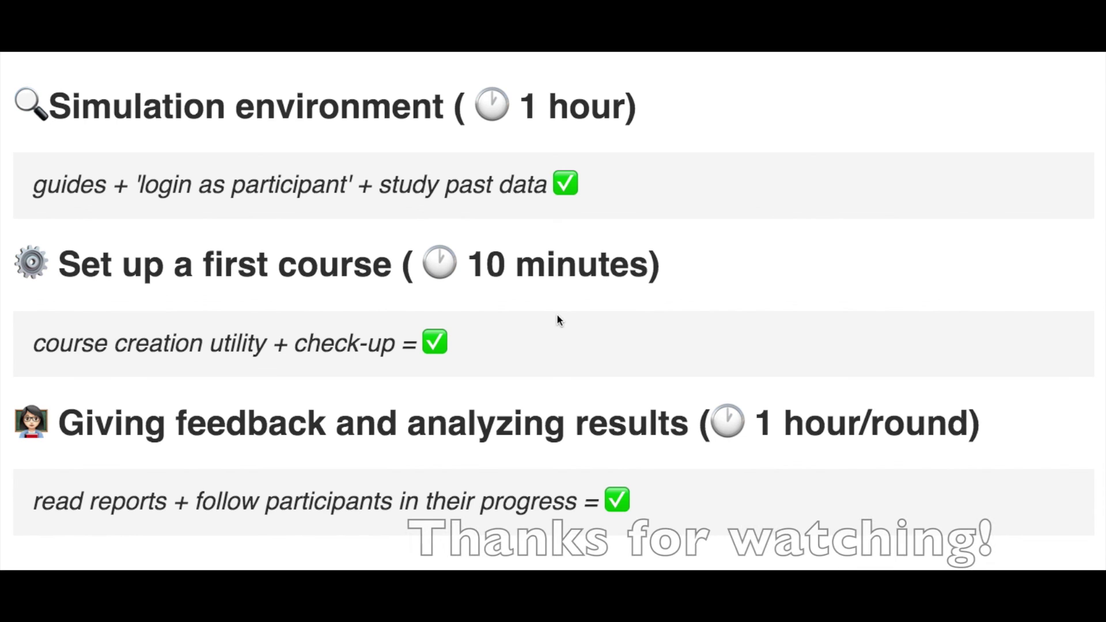